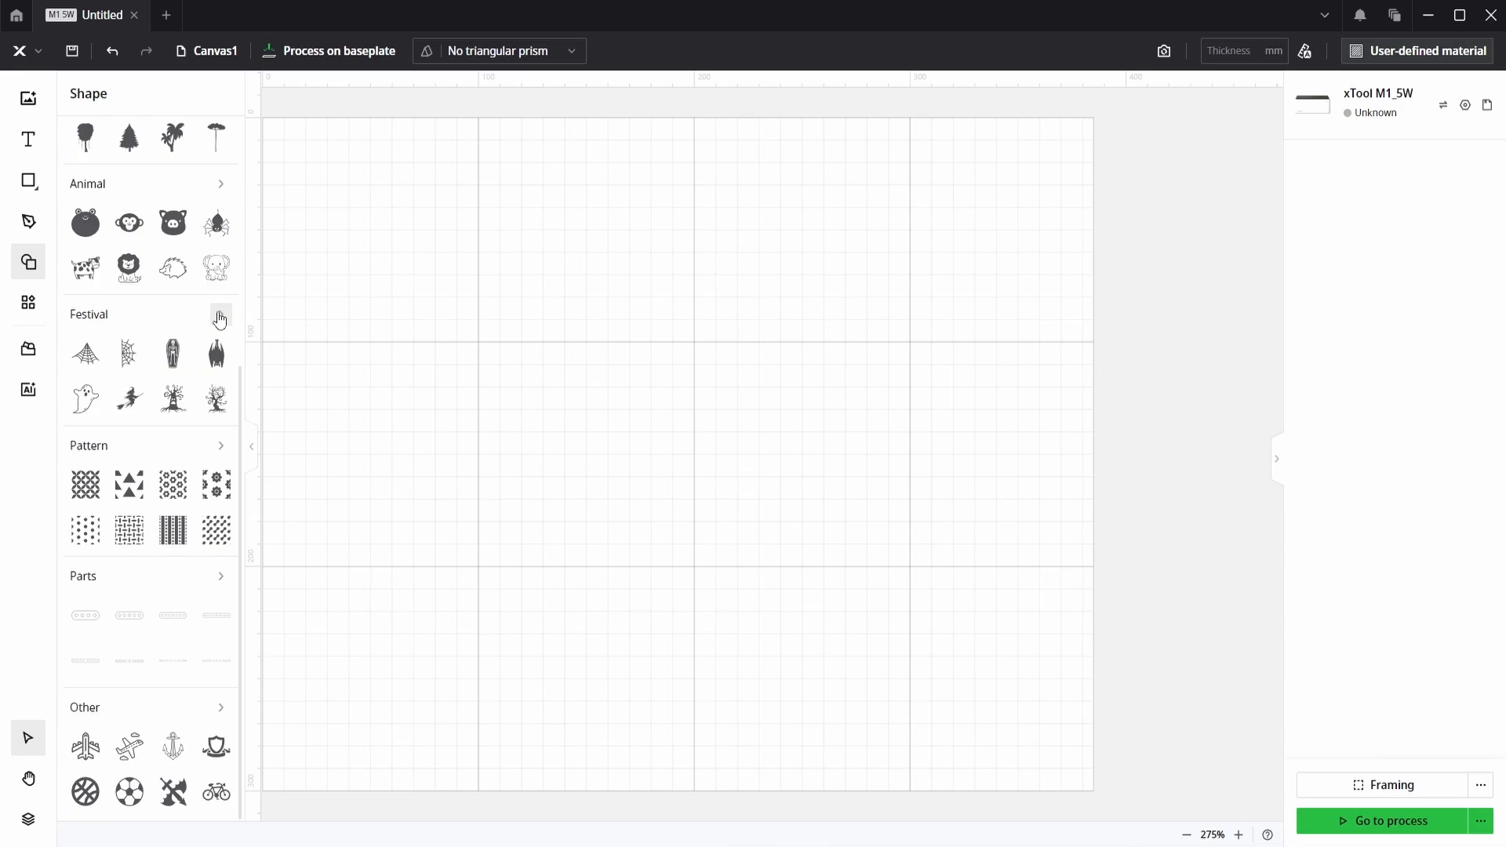
Step: Insert the outlined Christmas tree with star and baubles from the Festival shapes and move it to about X 176.5, Y 110.7 mm
click(219, 318)
scroll(134, 408, down, 6)
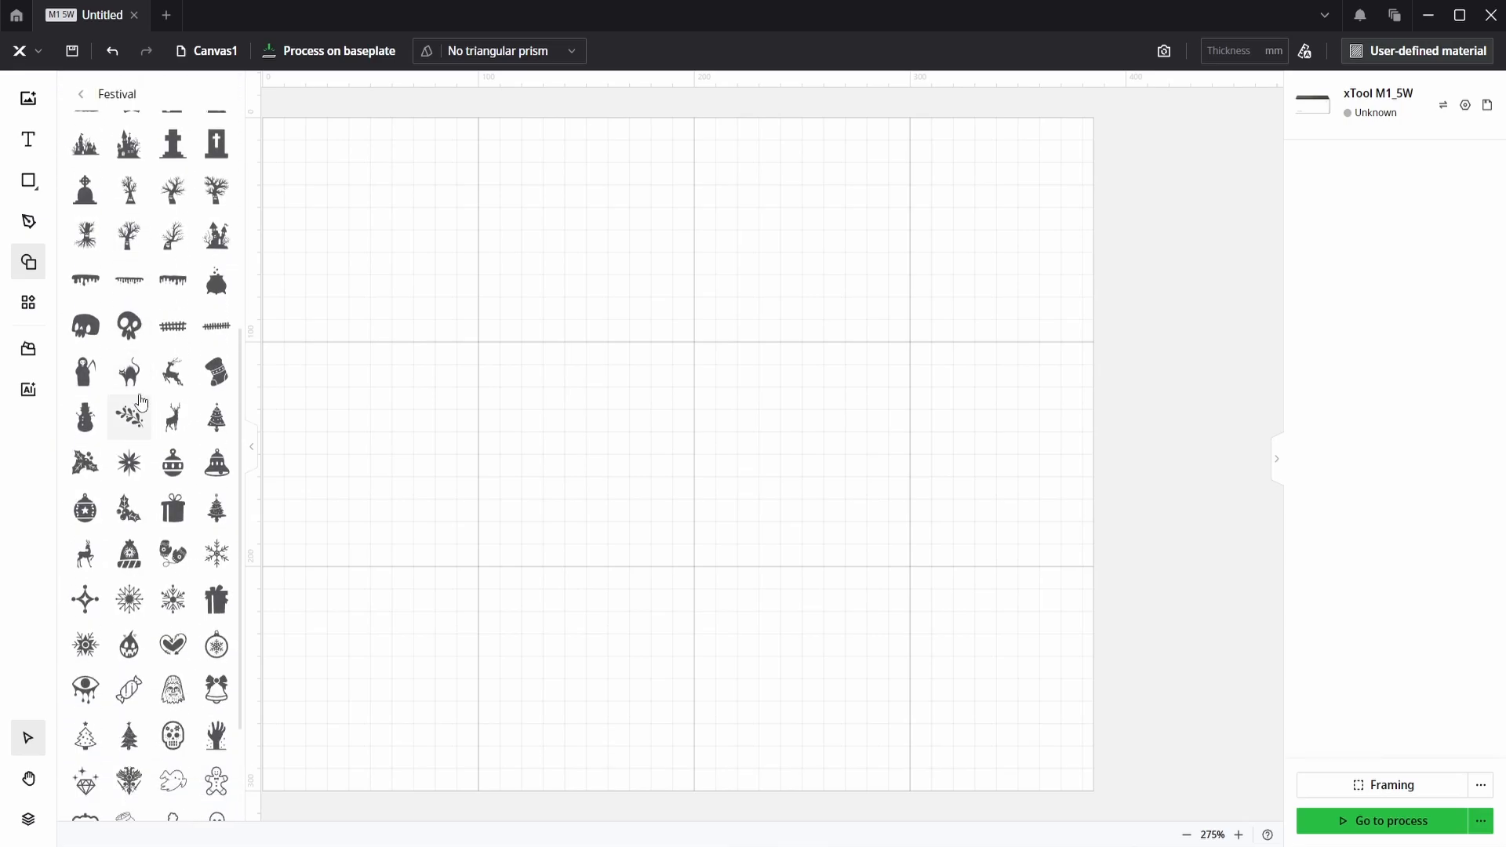
scroll(142, 402, down, 3)
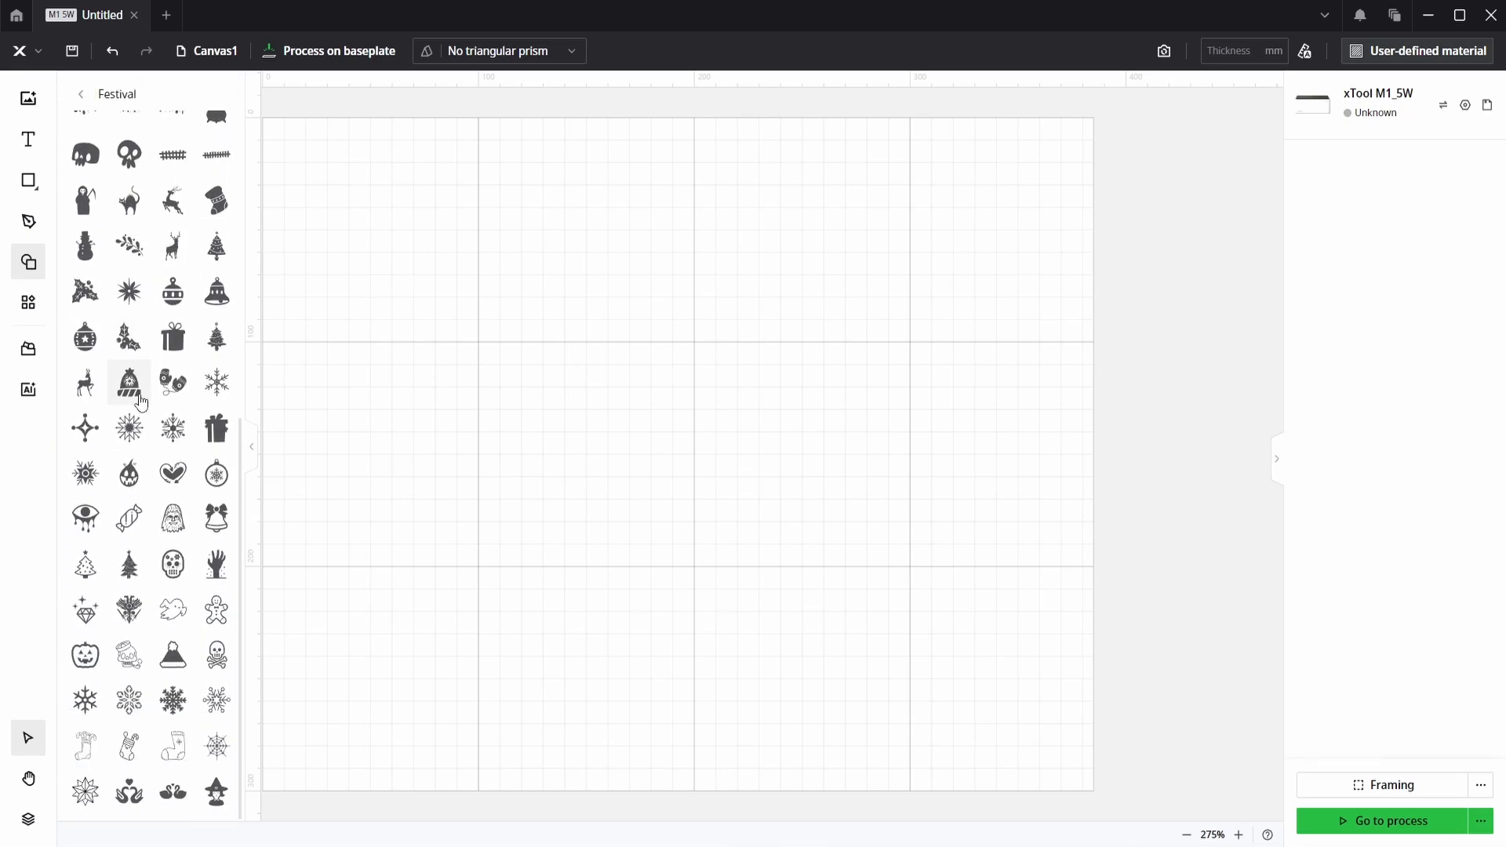
click(86, 572)
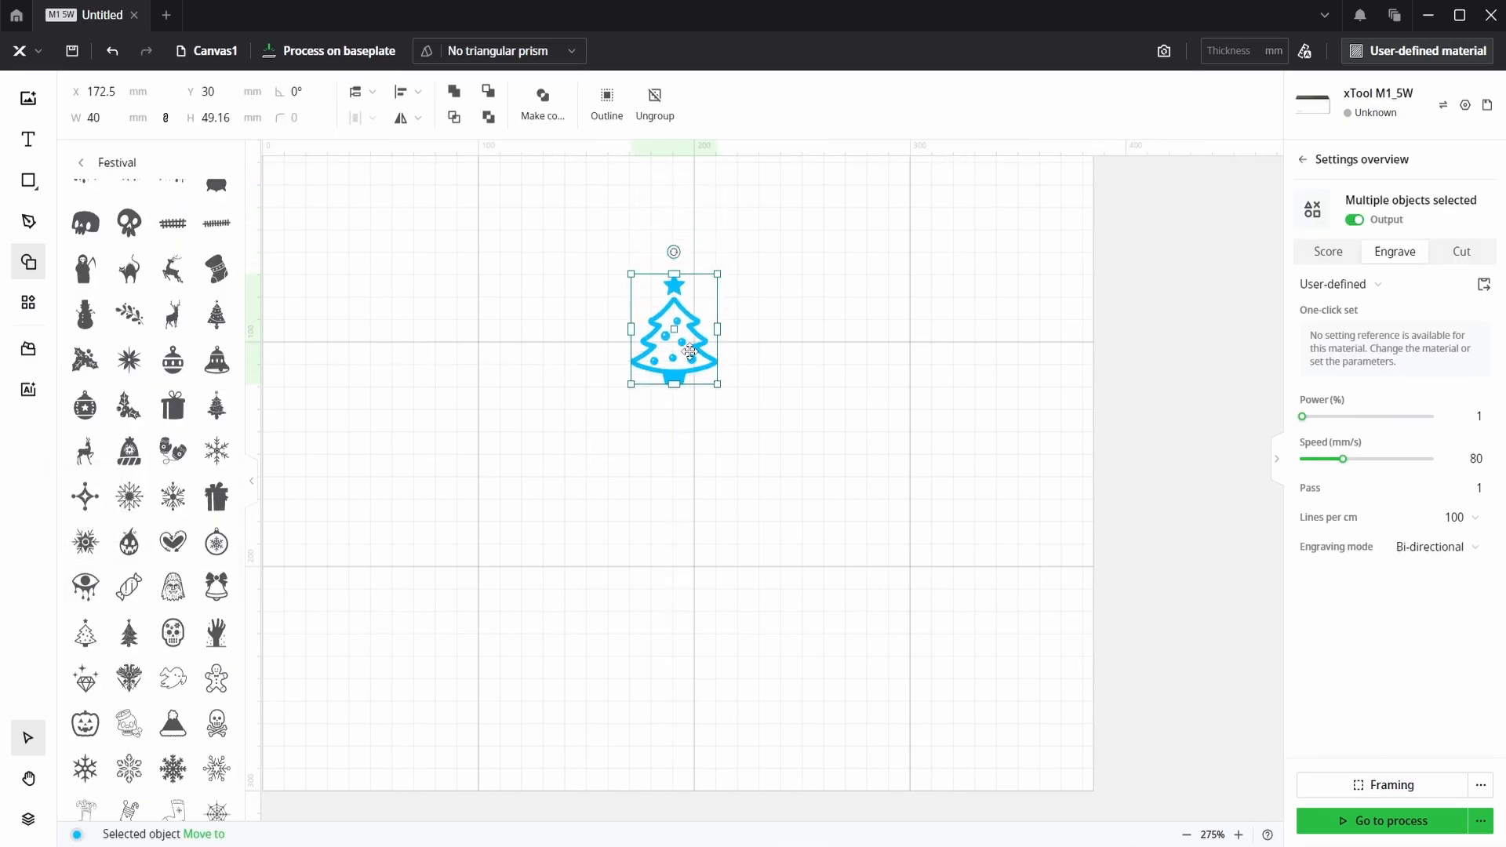
drag(690, 351, 702, 442)
click(79, 163)
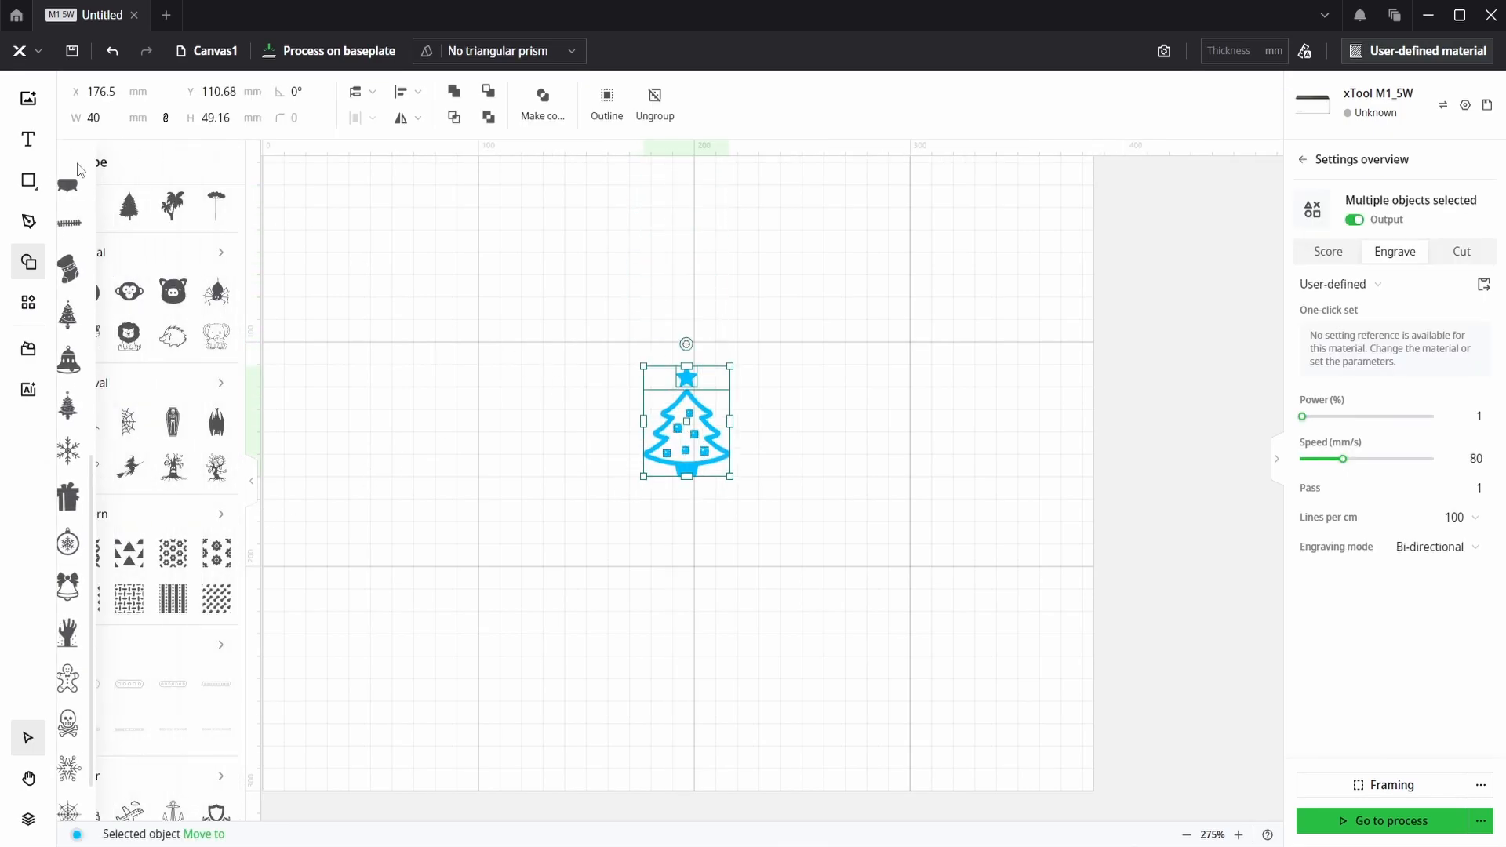
click(28, 264)
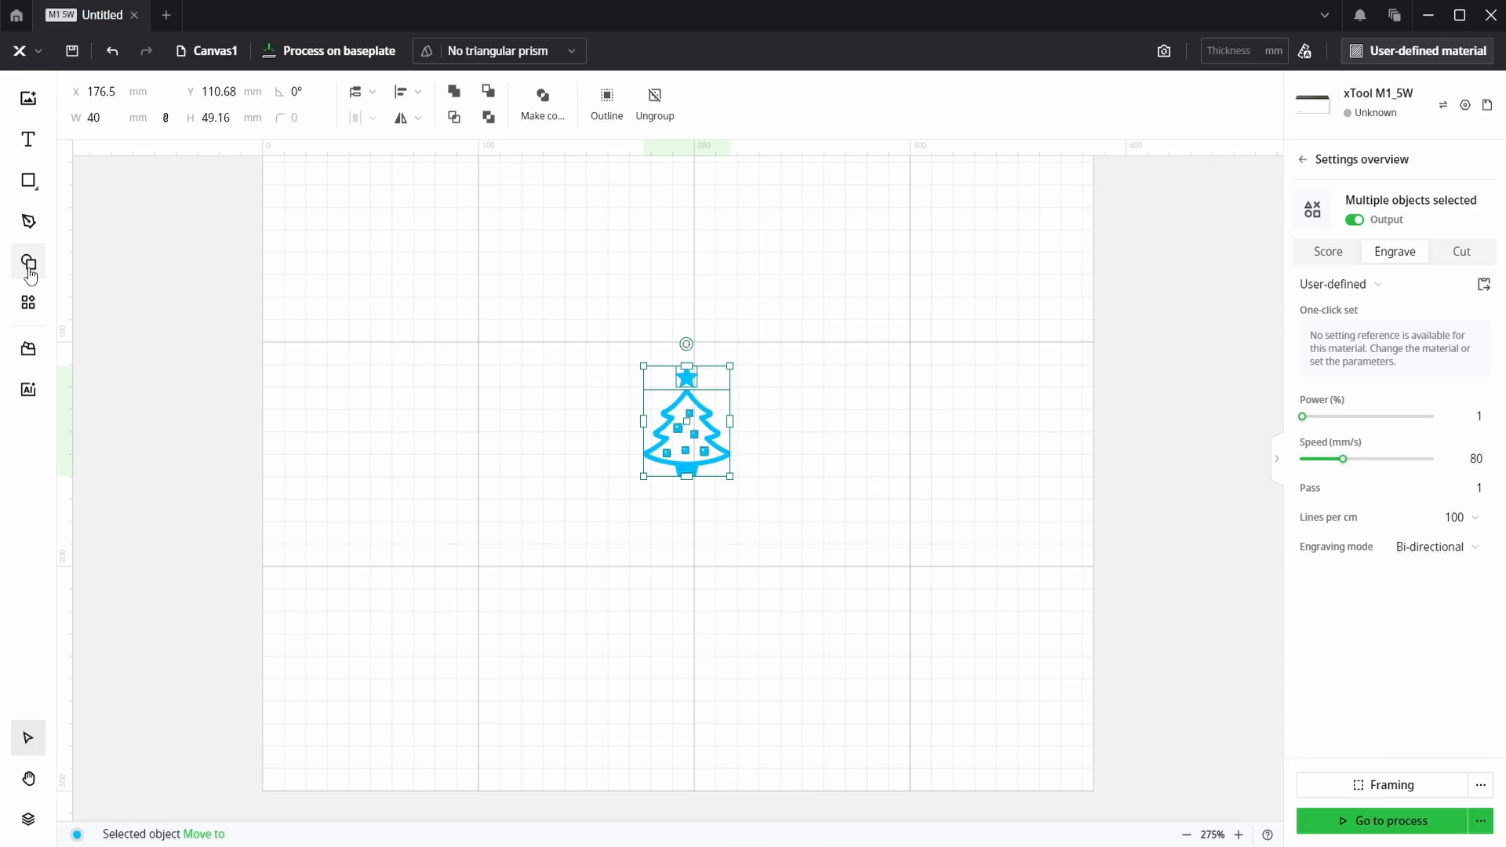
click(869, 331)
Step: Set the Christmas tree artwork to Score processing and ungroup it into separate objects
scroll(688, 426, up, 6)
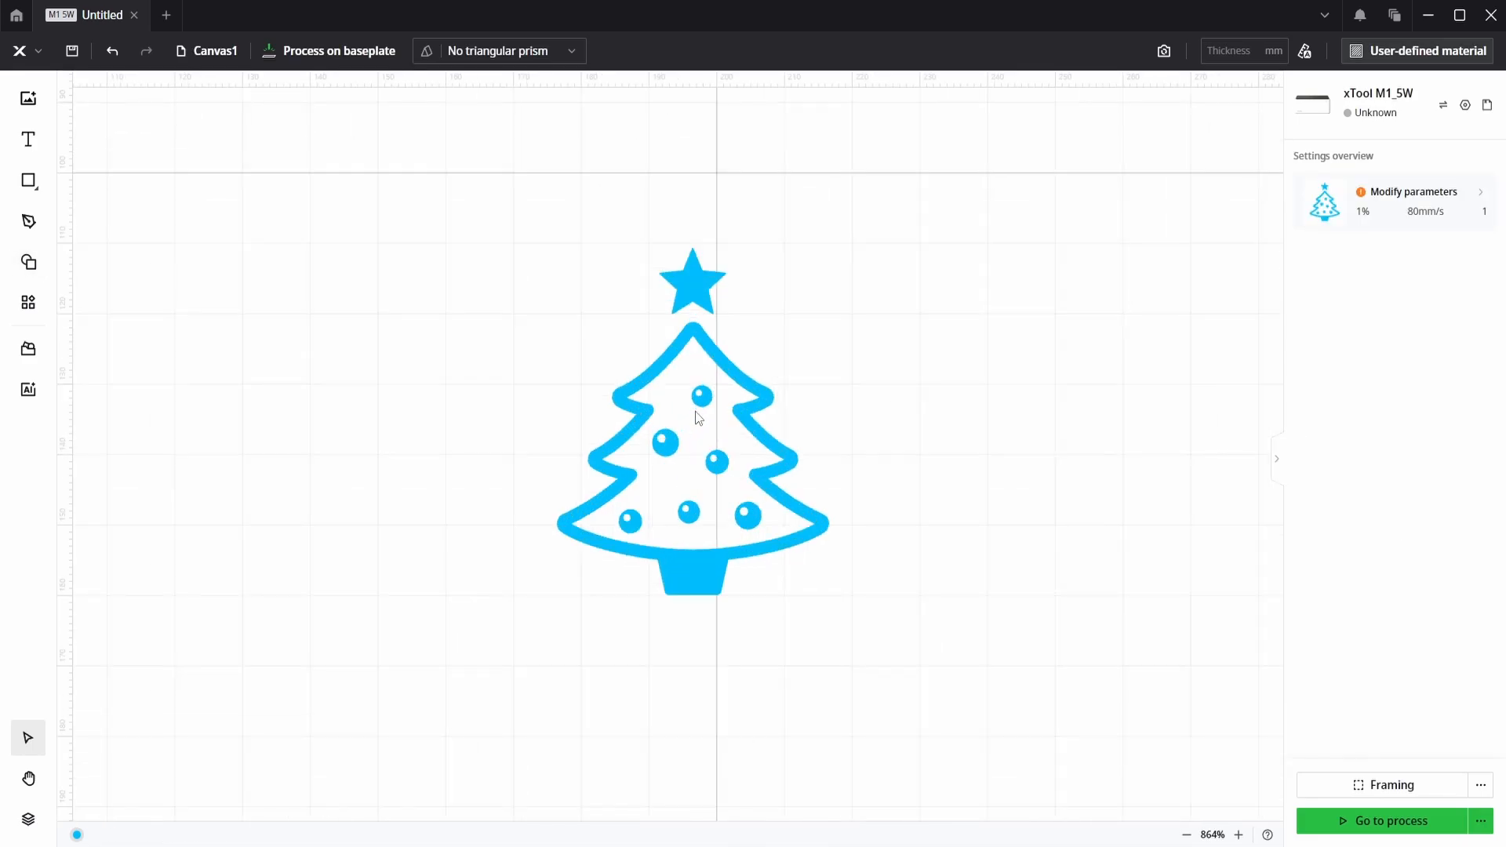
scroll(699, 416, up, 2)
click(764, 364)
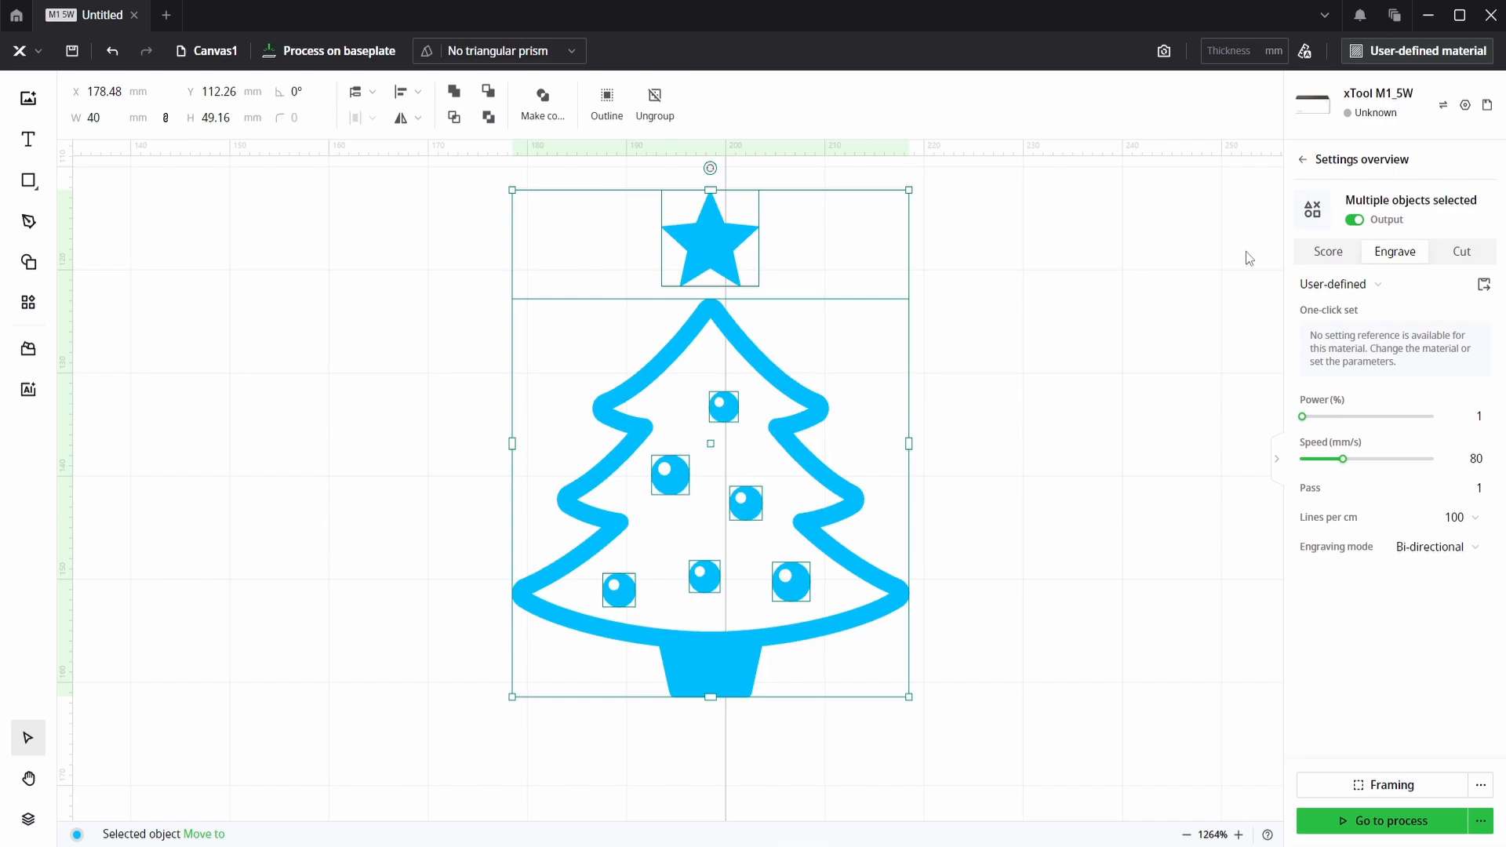
click(1328, 251)
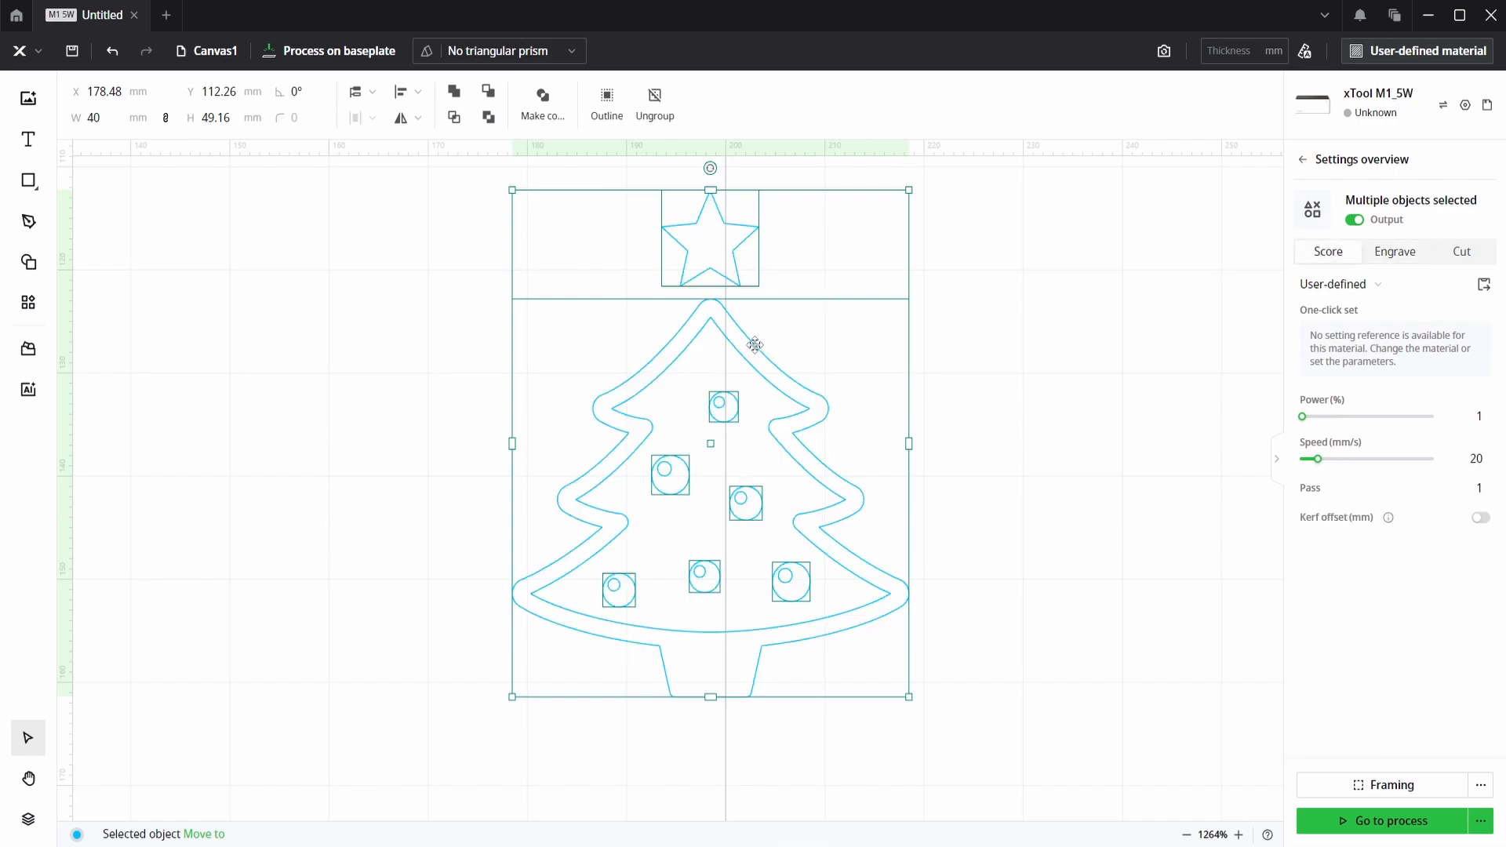
click(658, 116)
click(918, 369)
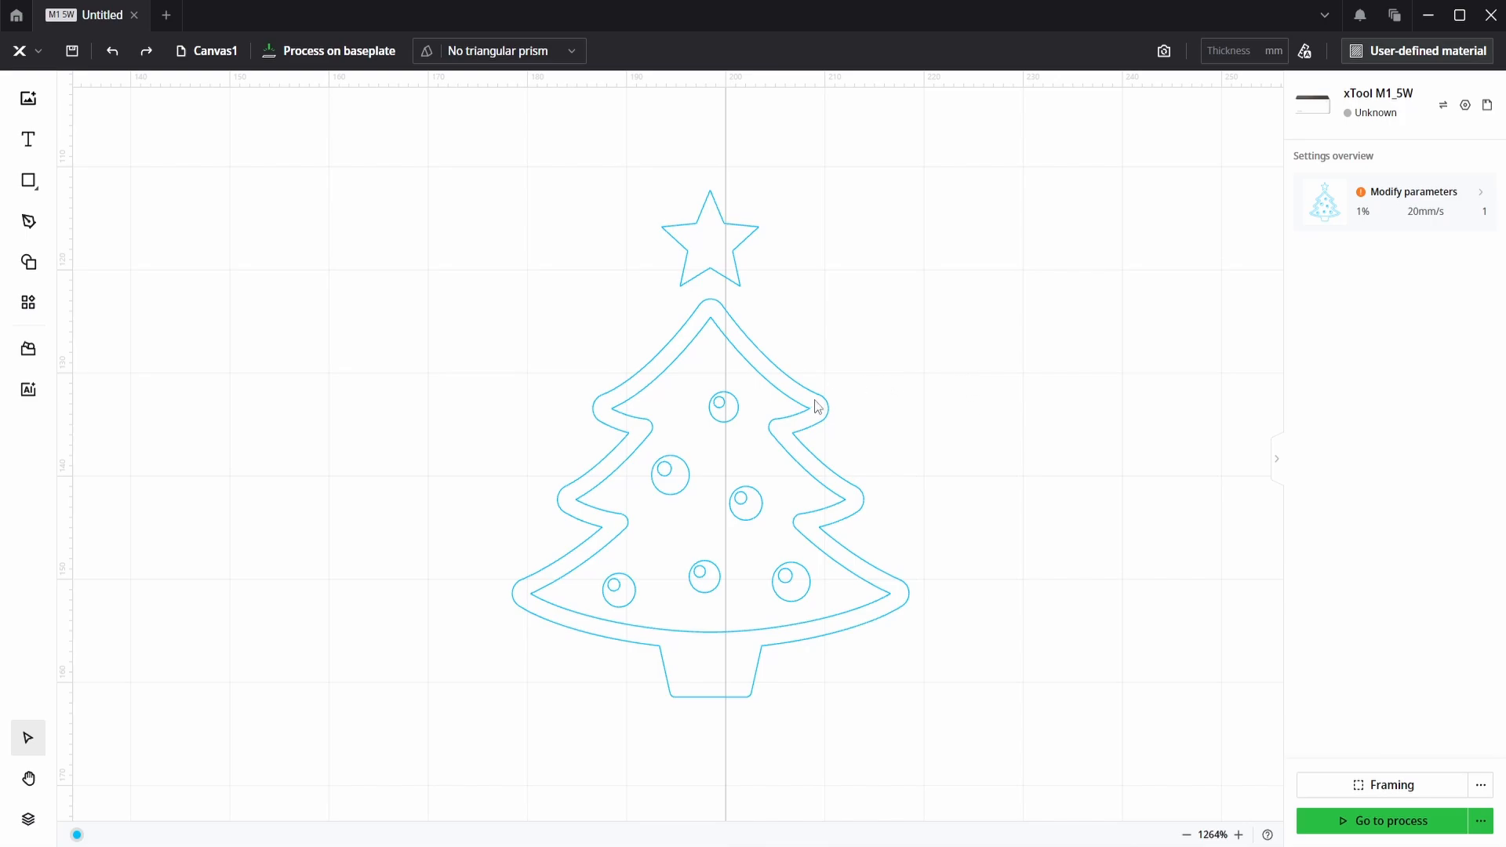
Step: Delete all six baubles inside the tree outline
click(721, 419)
key(Delete)
click(670, 474)
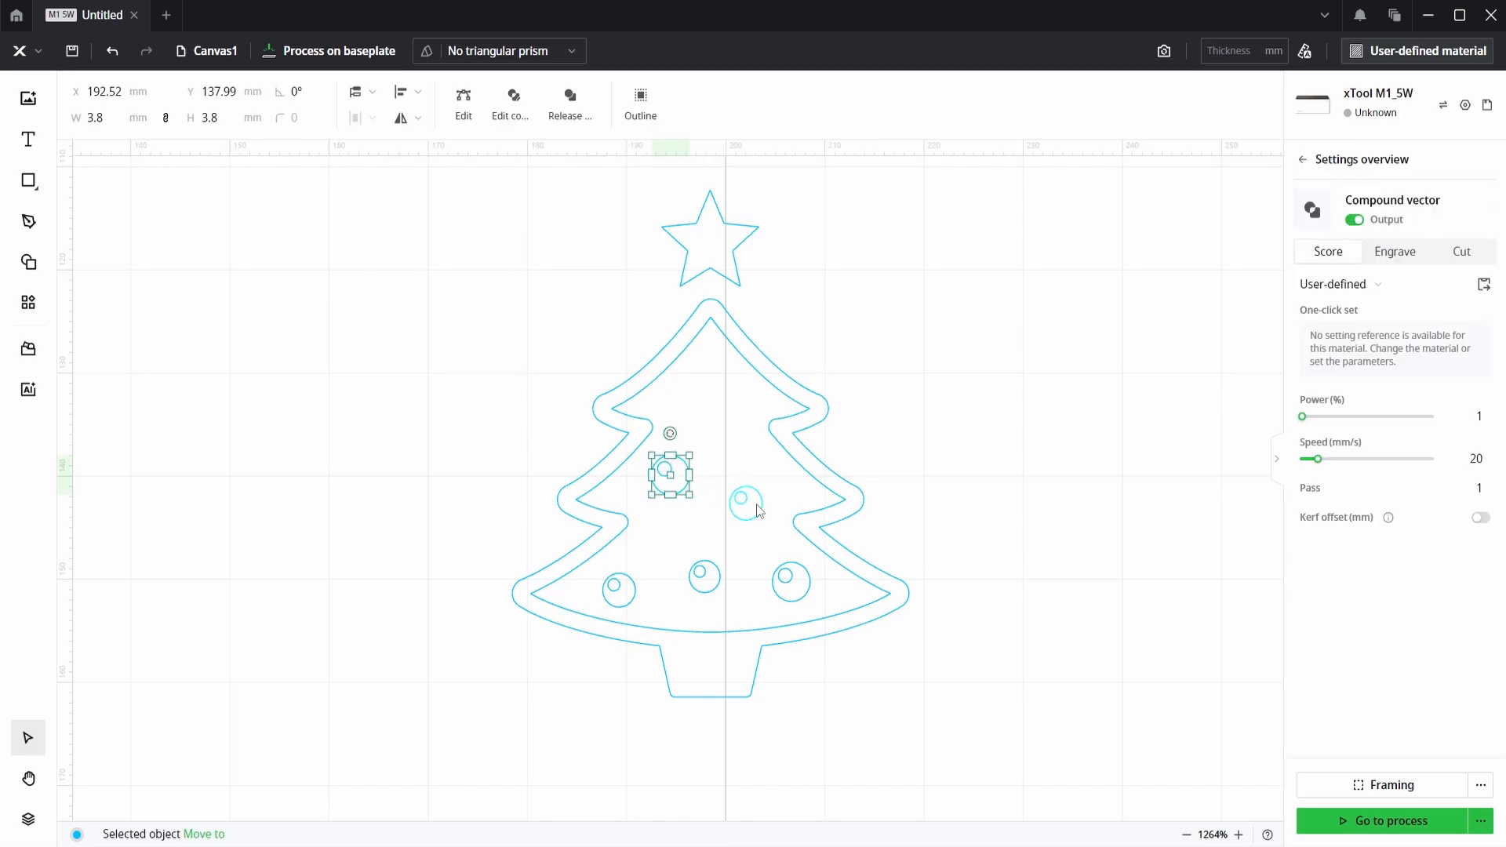
key(Delete)
click(741, 499)
key(Delete)
click(782, 579)
key(Delete)
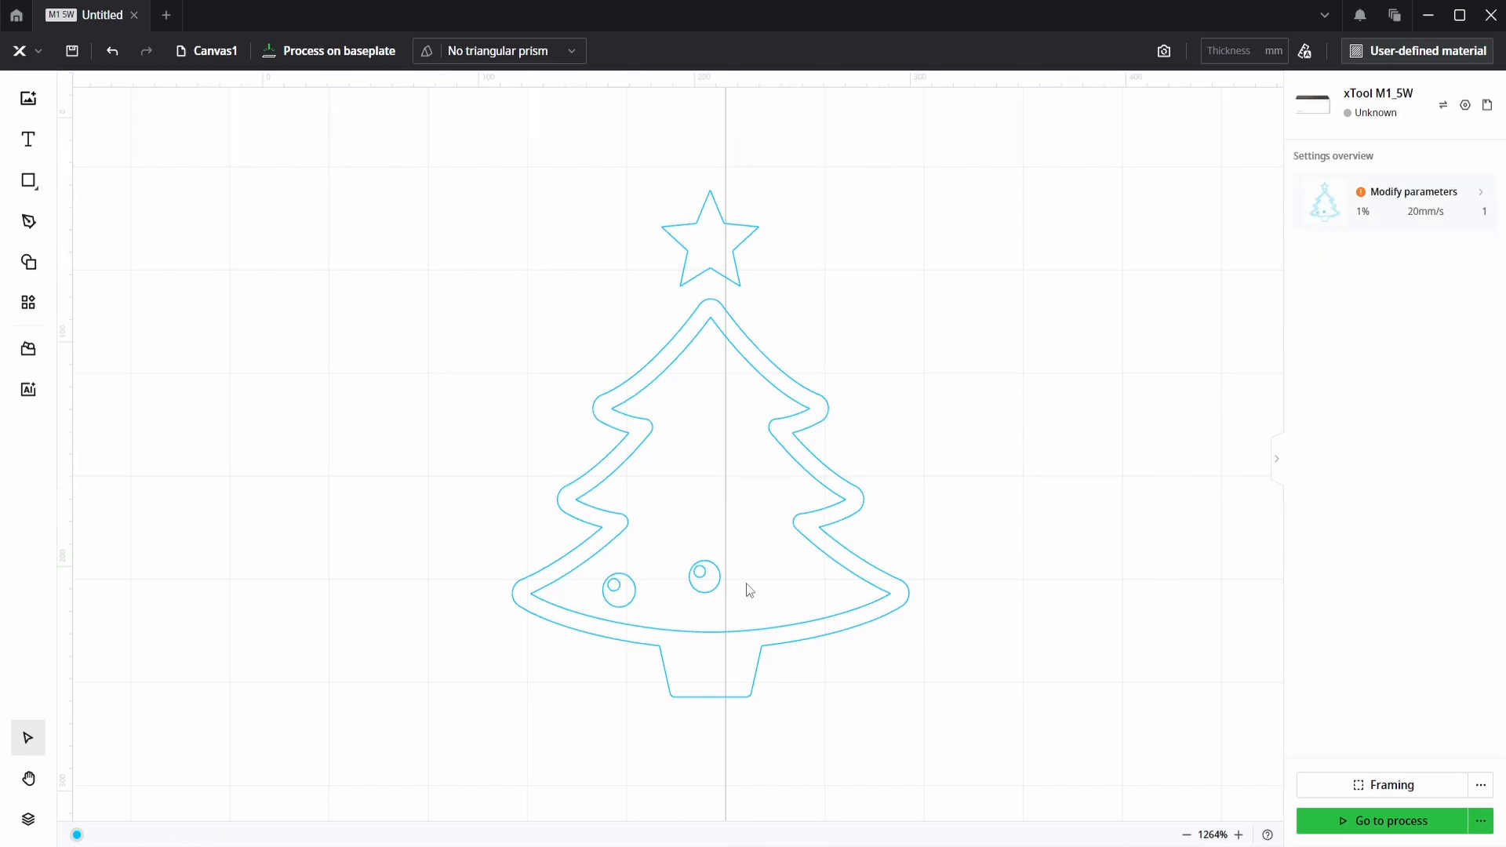
click(705, 578)
key(Delete)
click(616, 594)
key(Delete)
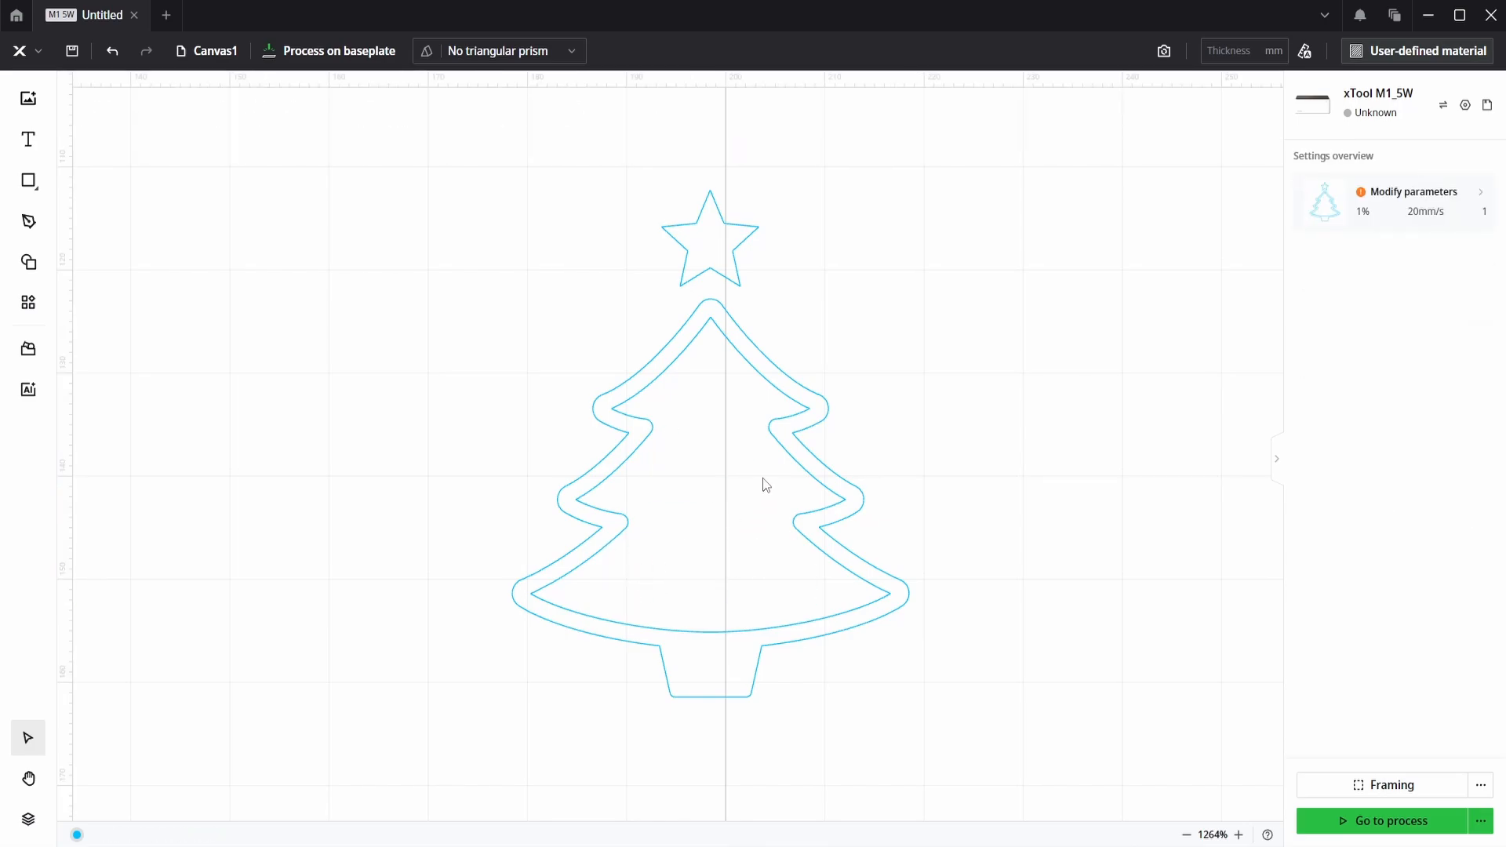
Step: Release the tree's compound vector and delete its inner outline, keeping the outer silhouette with the trunk
drag(800, 464, 892, 459)
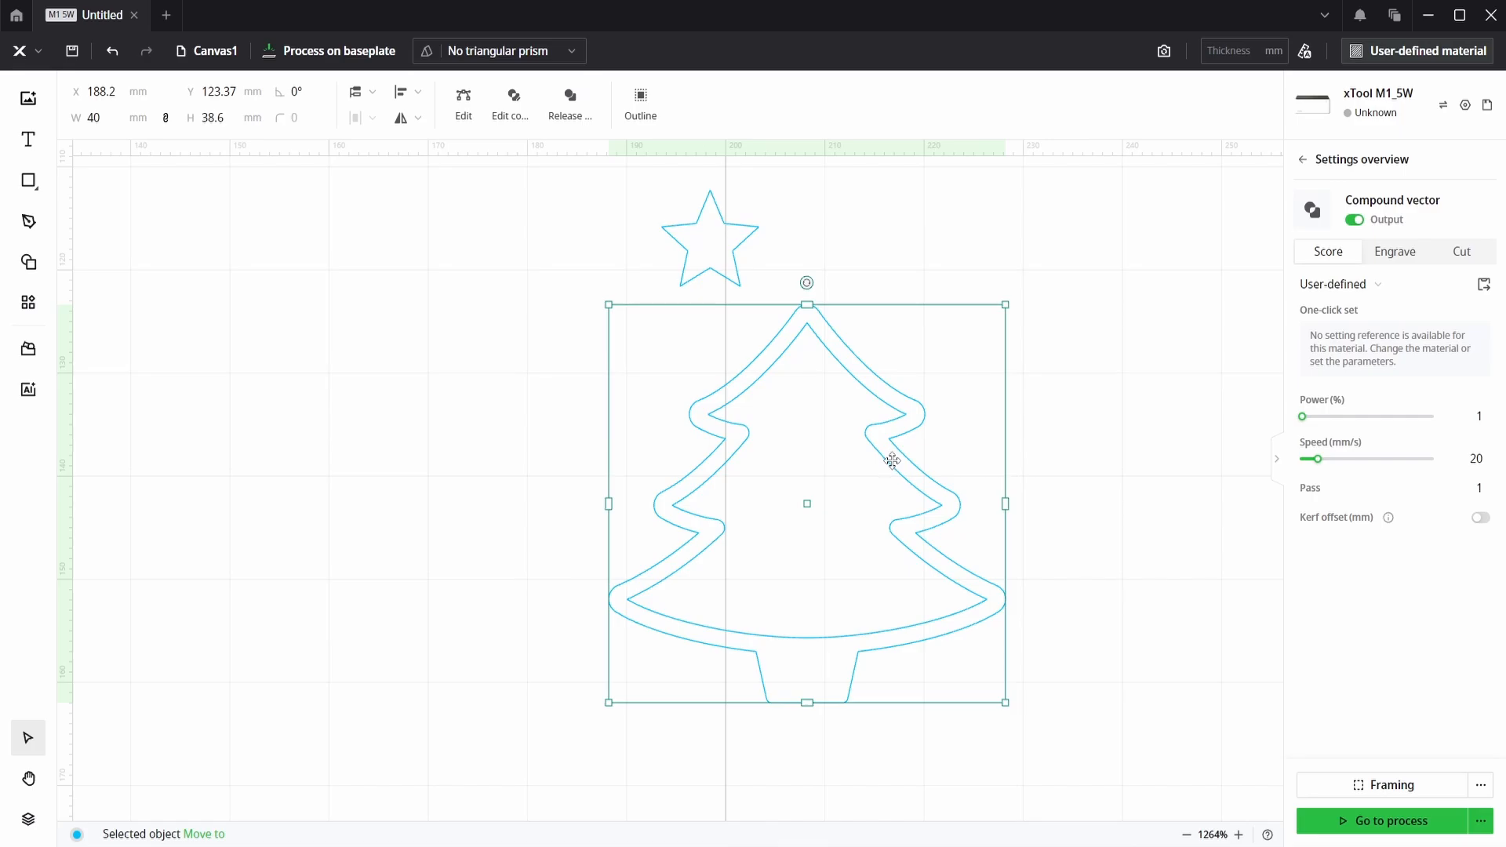
key(ctrl+z)
click(809, 411)
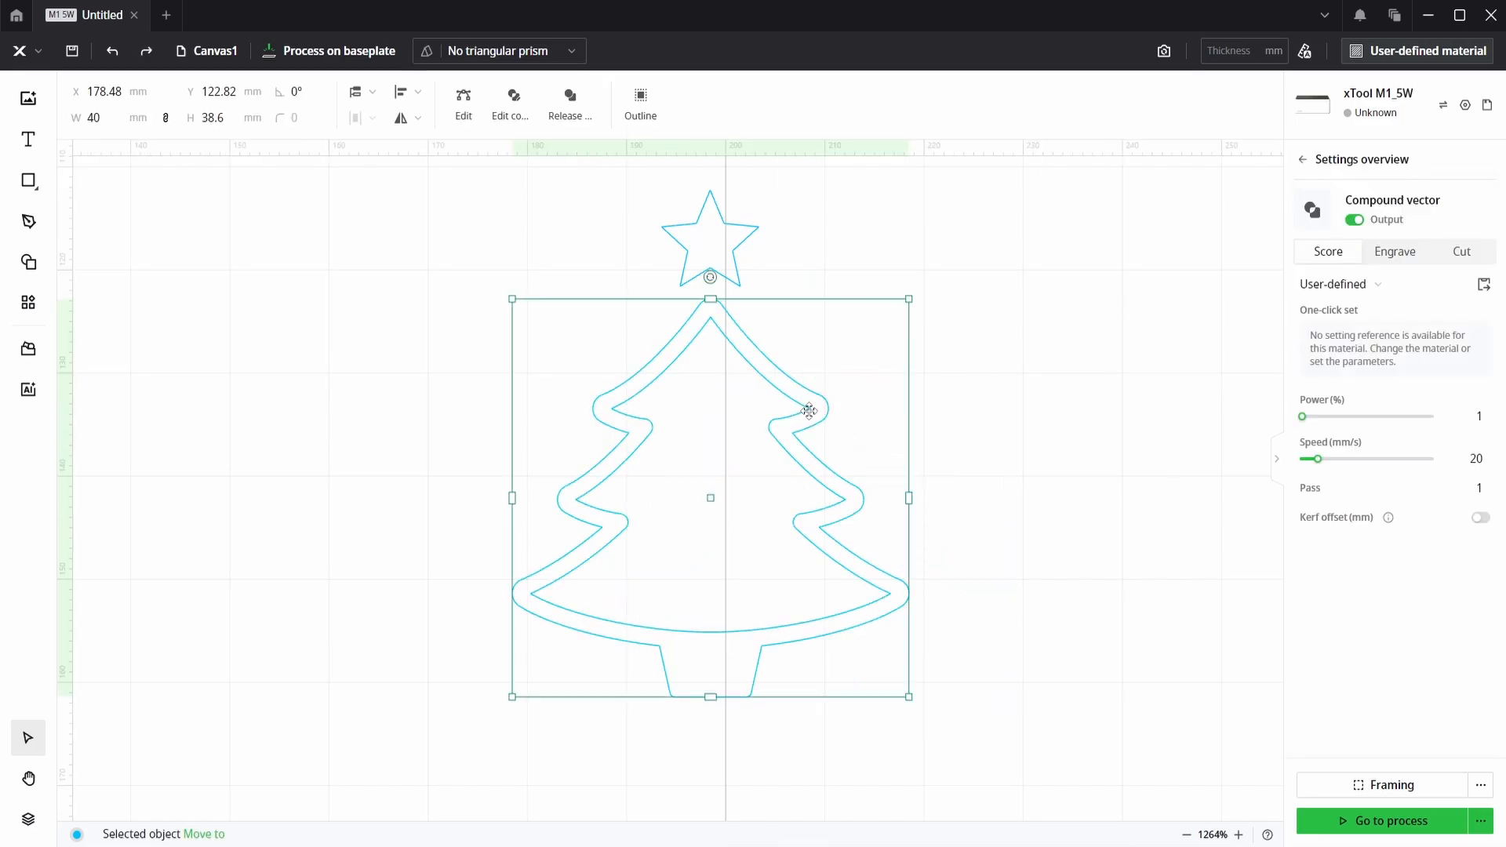
right_click(809, 411)
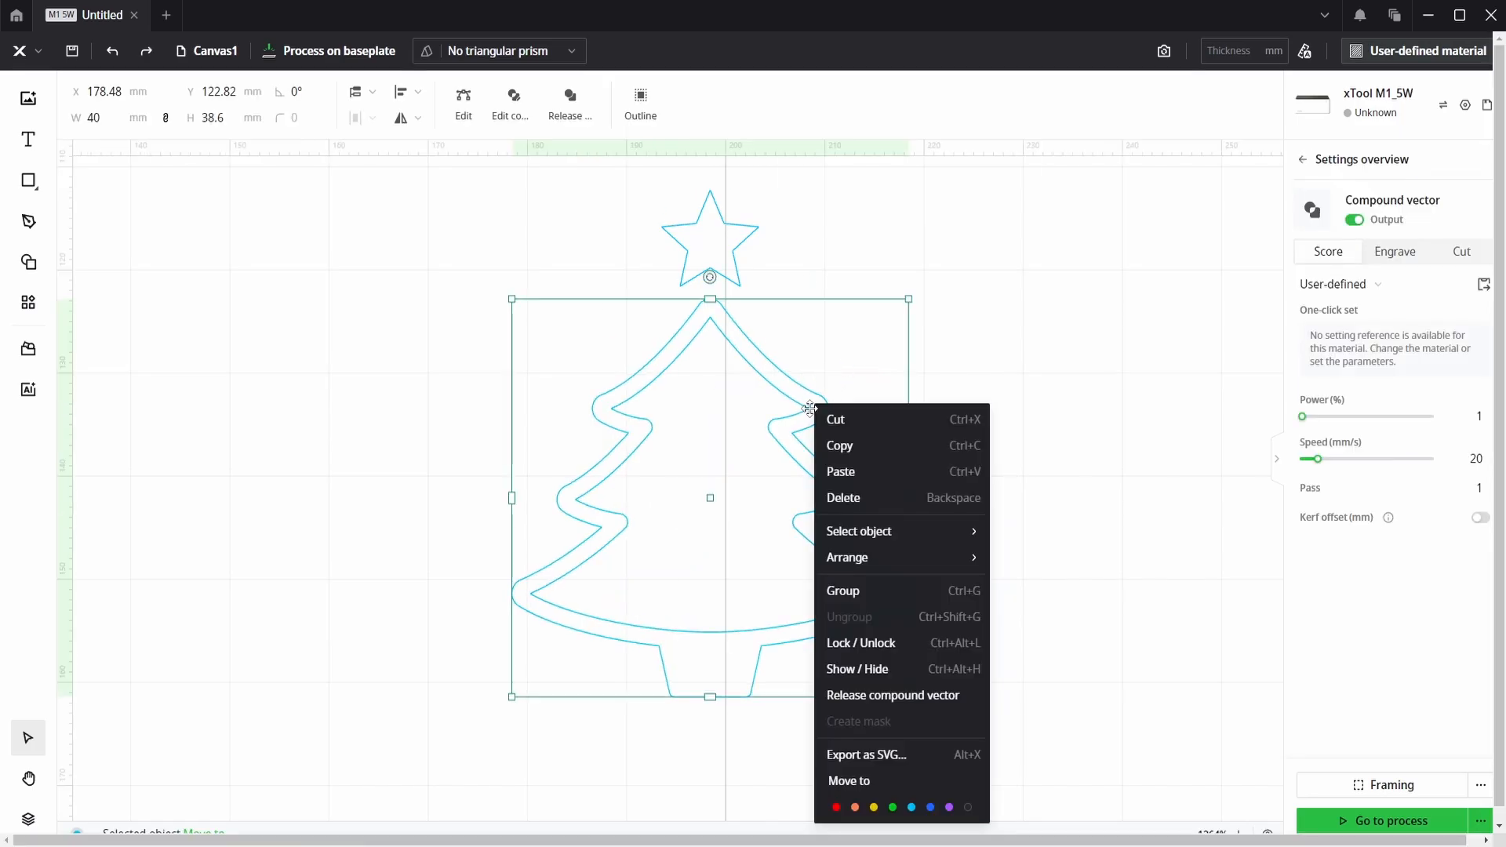
click(865, 696)
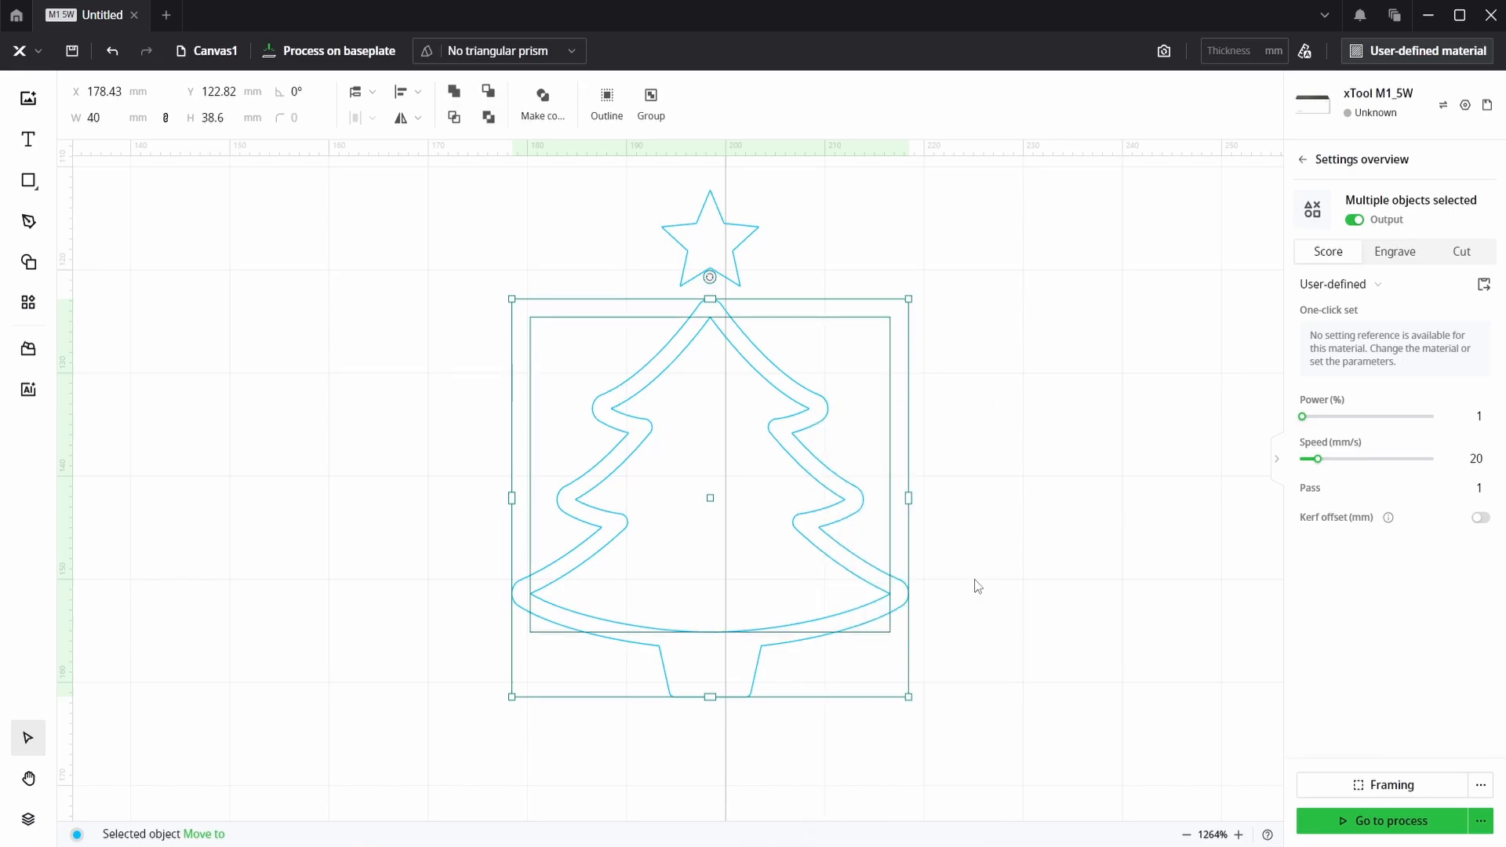
click(980, 567)
drag(793, 457, 1073, 412)
key(Delete)
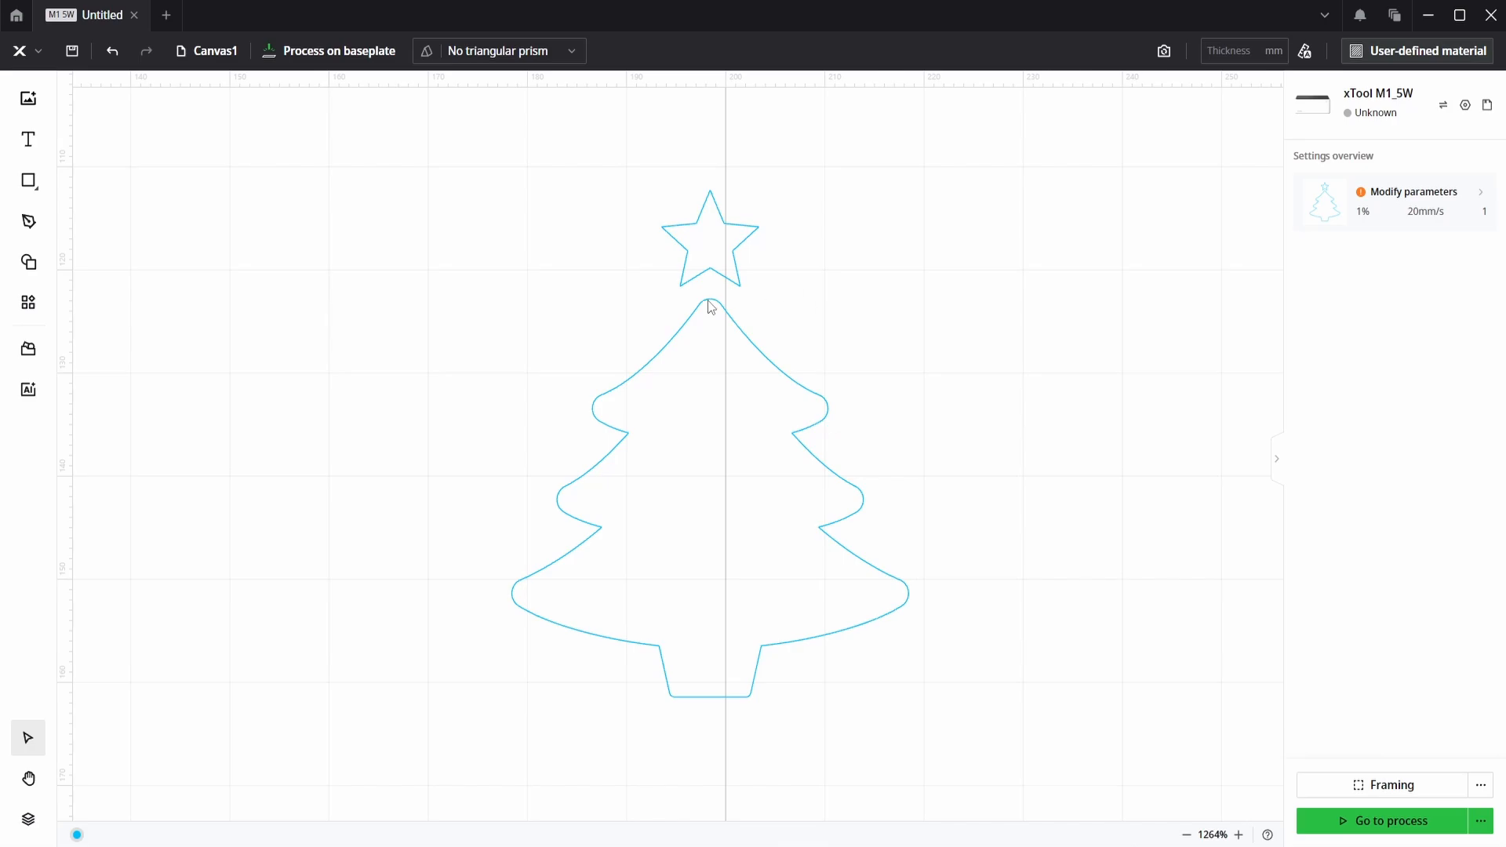
Step: Move the star straight down about 3 mm so that it overlaps the tree's rounded tip
scroll(714, 287, up, 5)
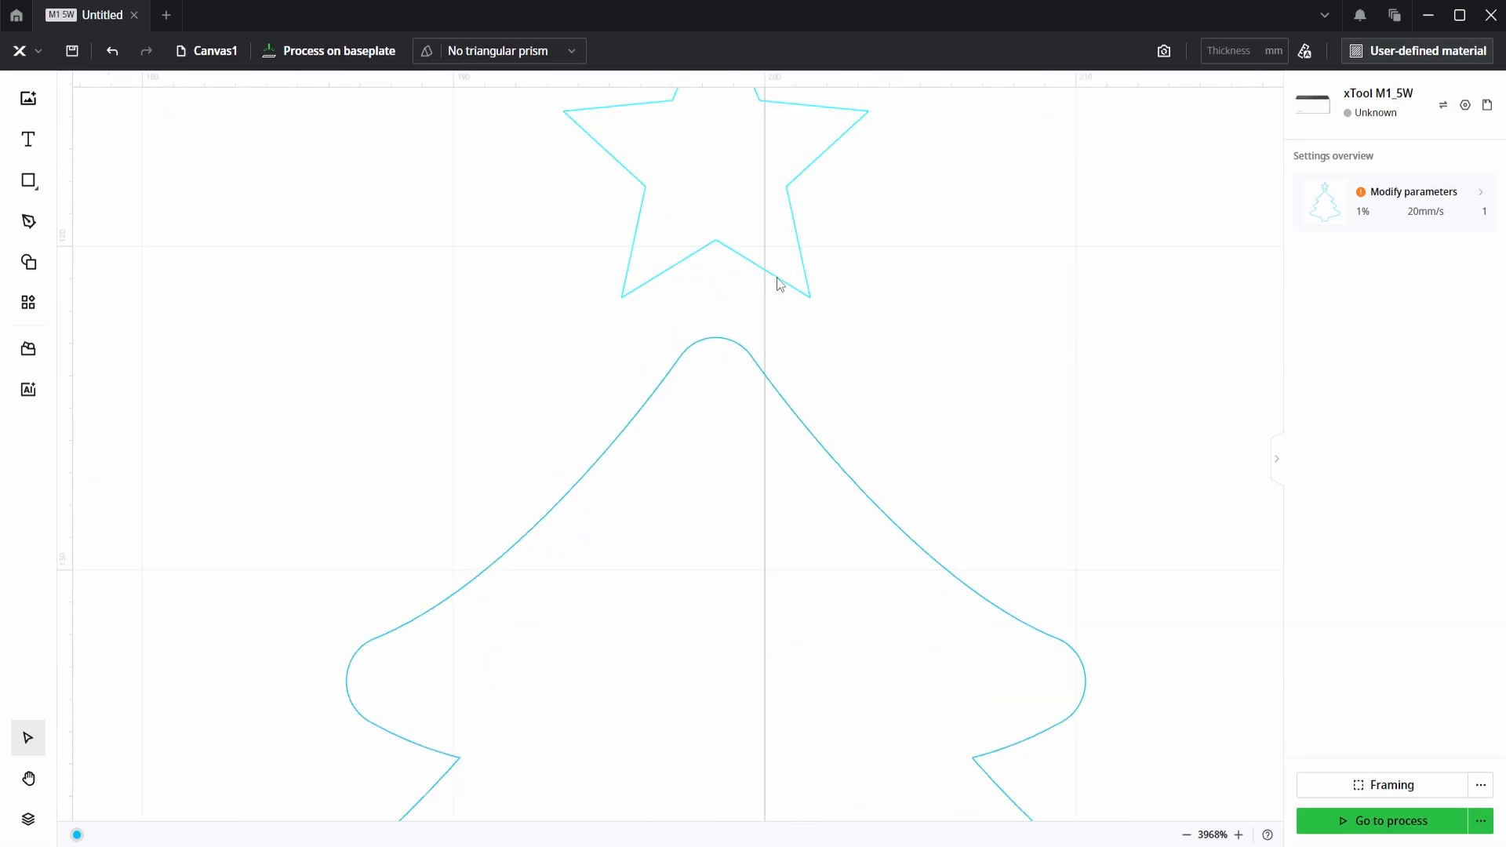
drag(781, 284, 773, 376)
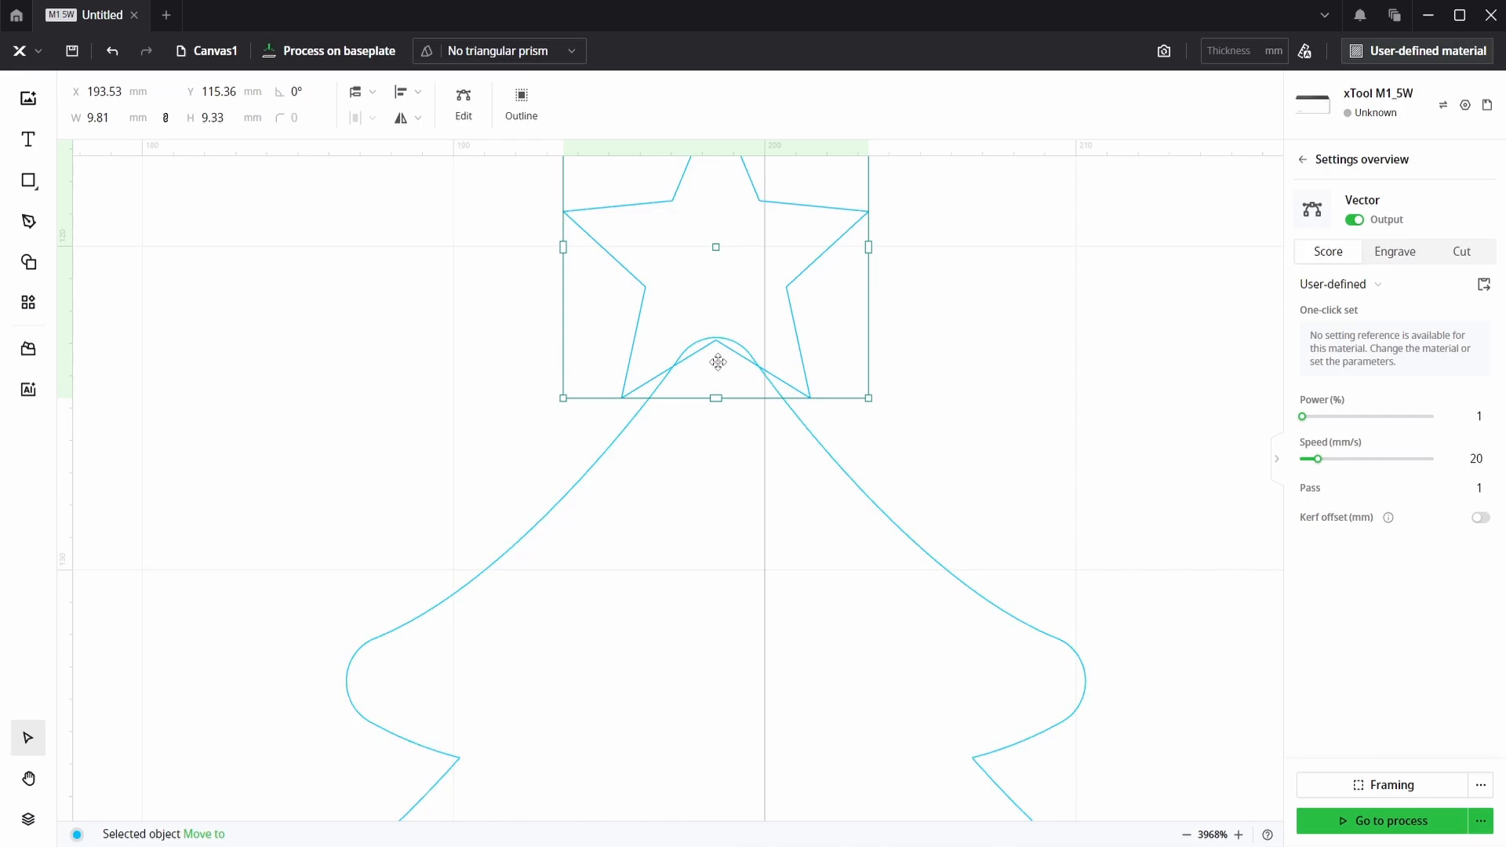
scroll(719, 353, up, 5)
scroll(646, 404, down, 10)
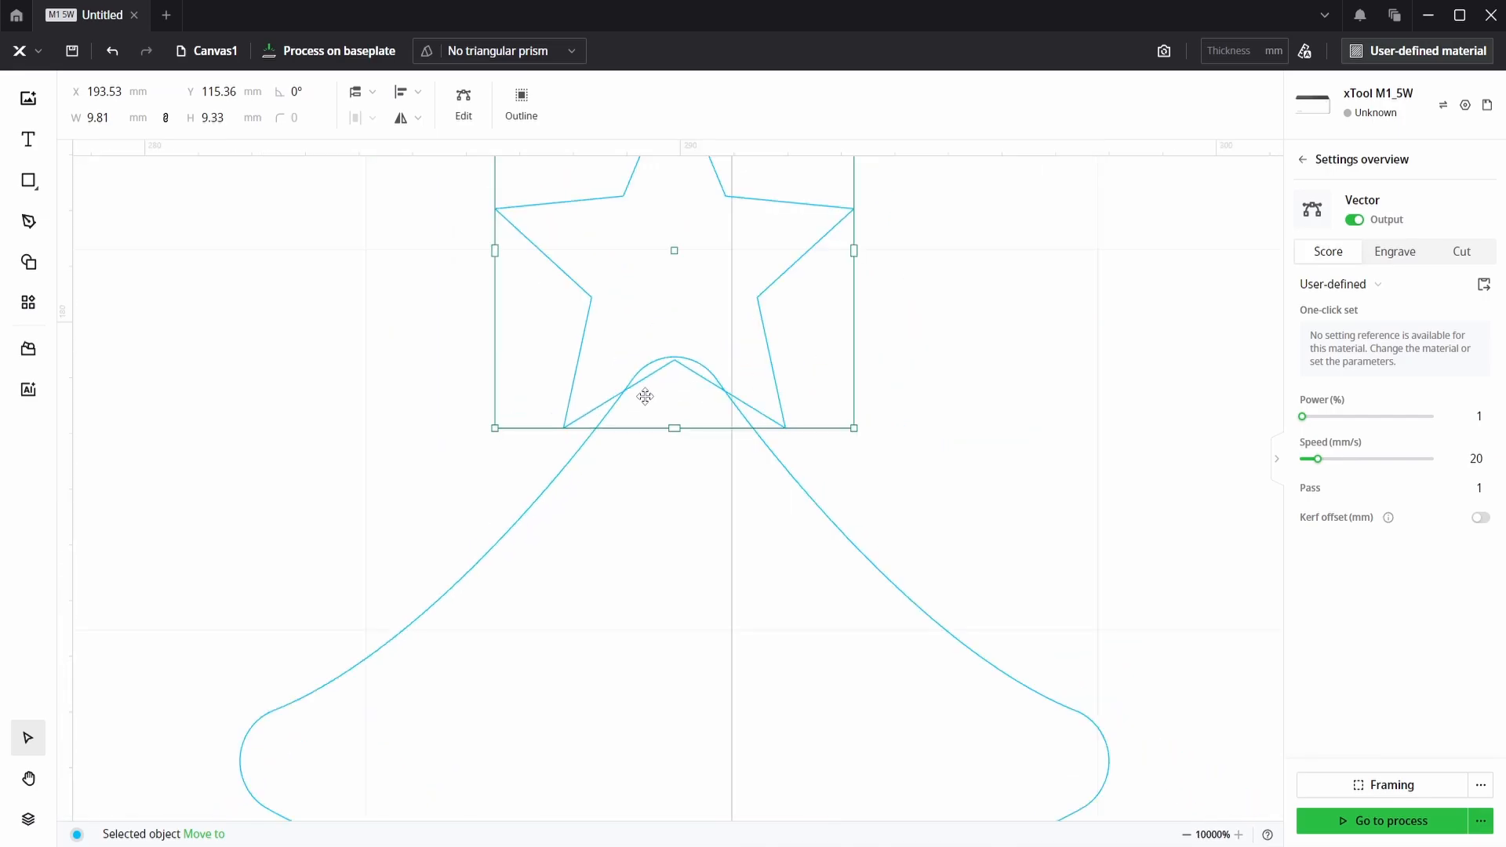
Step: Unite the star and the tree silhouette into one continuous outline
click(829, 378)
drag(830, 360, 703, 402)
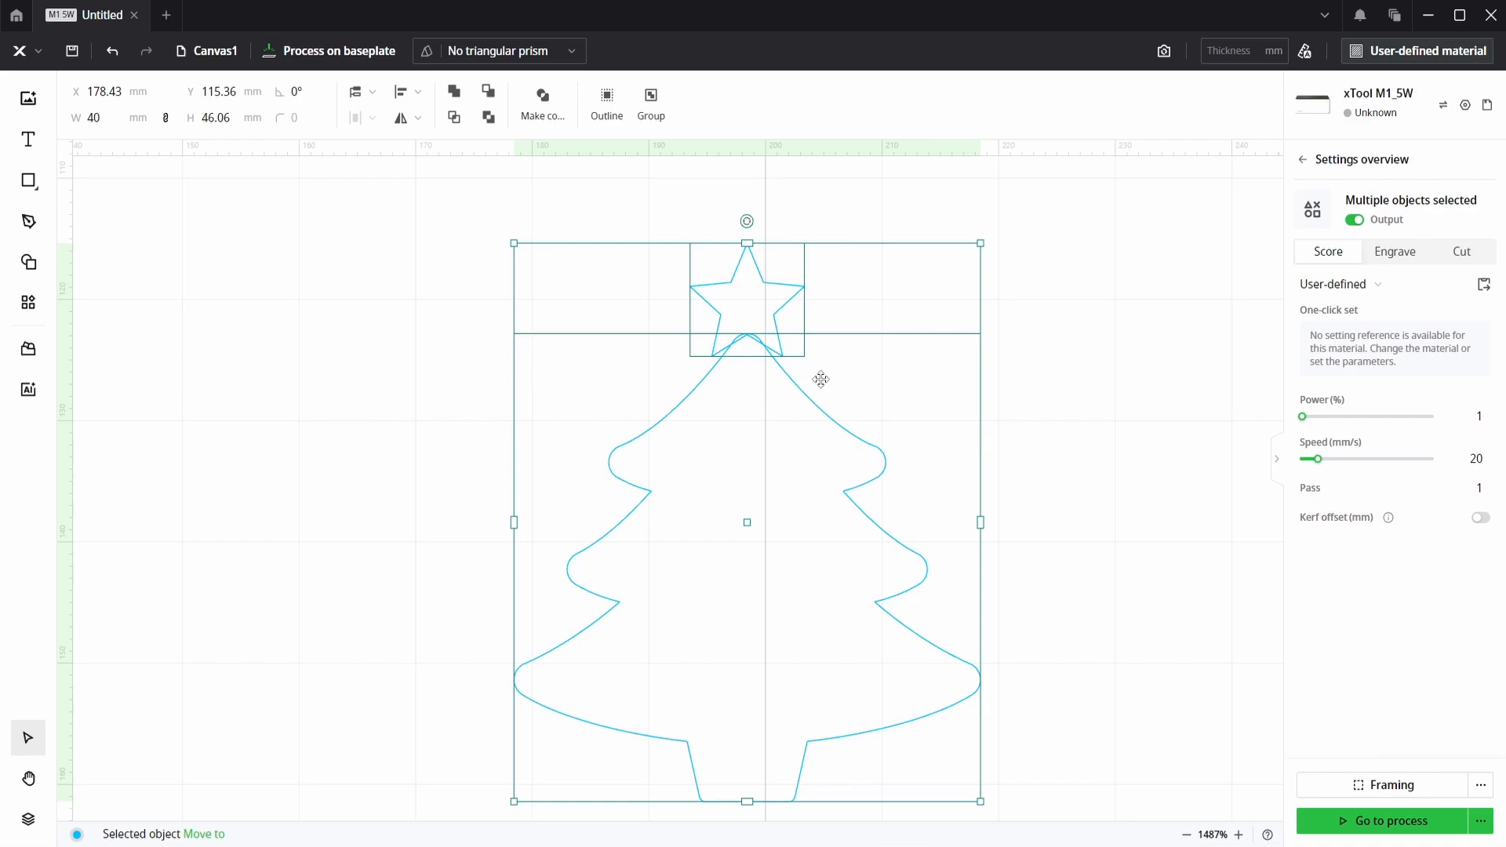
click(455, 93)
scroll(884, 408, down, 4)
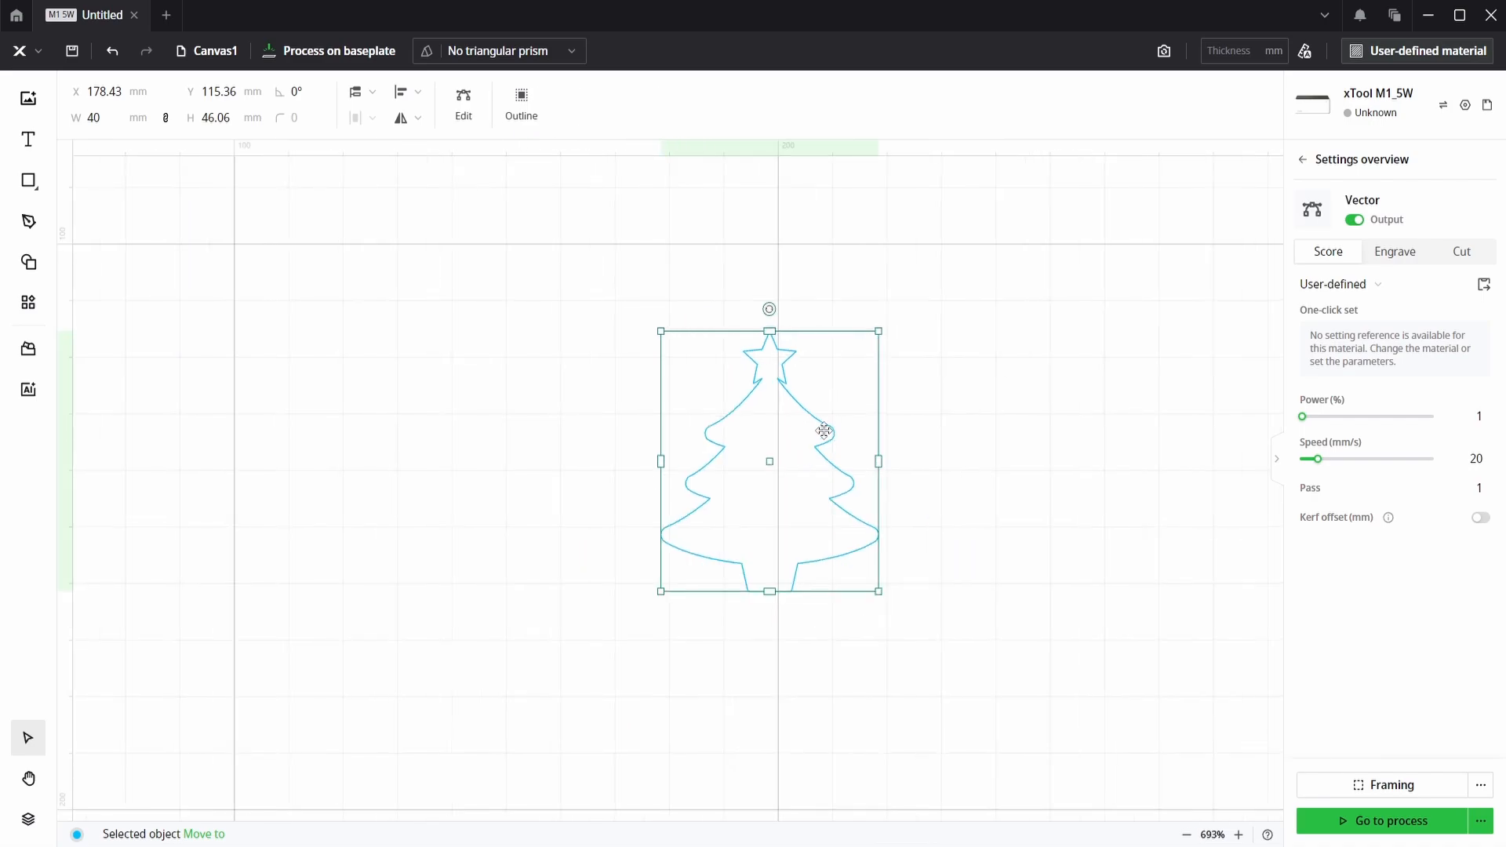
click(915, 409)
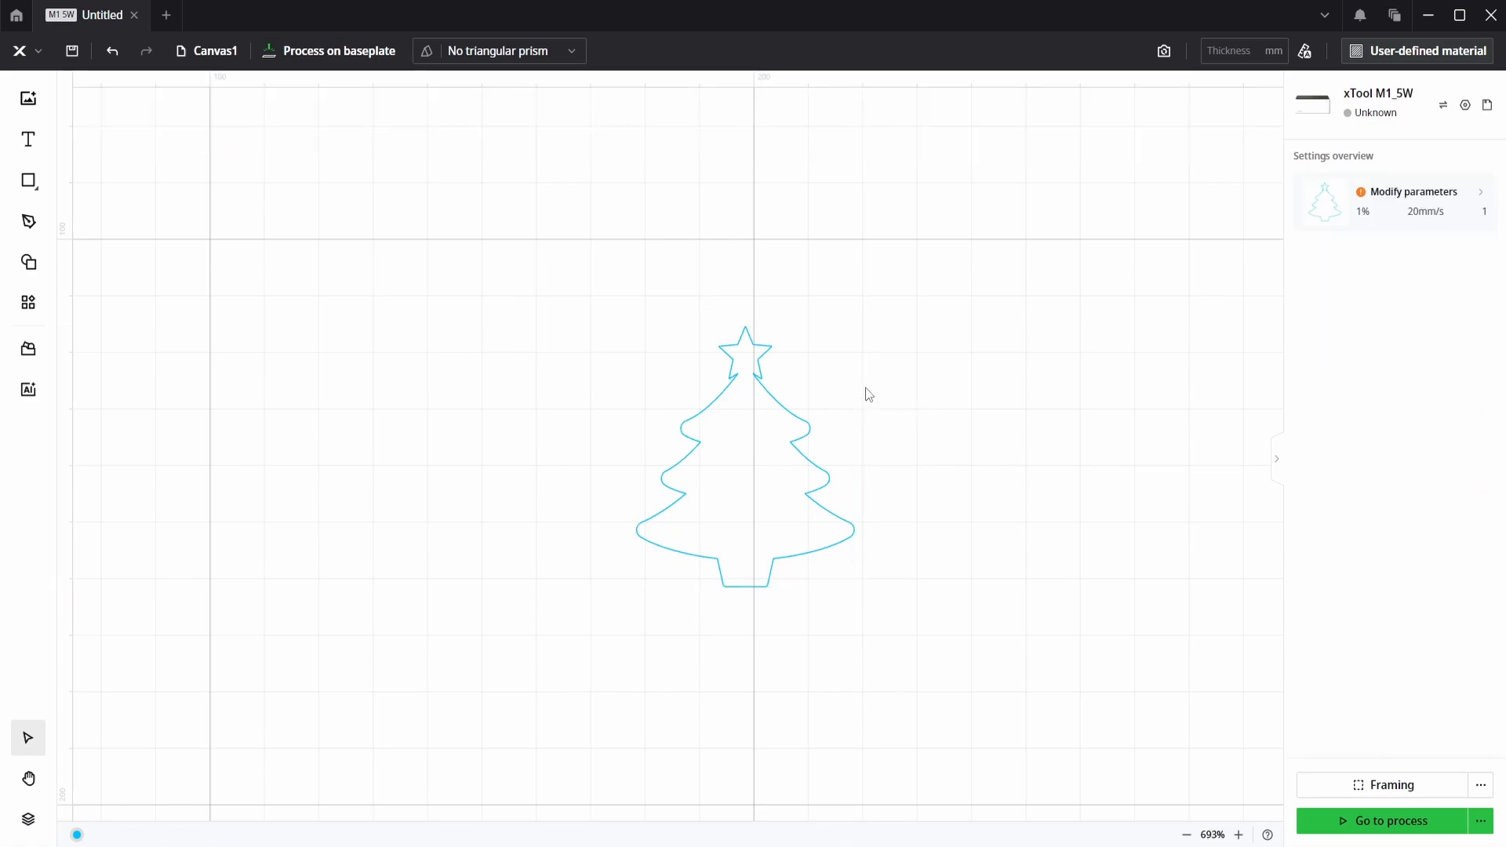
Step: Set the merged tree outline's height to 100 mm, keeping its proportions locked
click(804, 437)
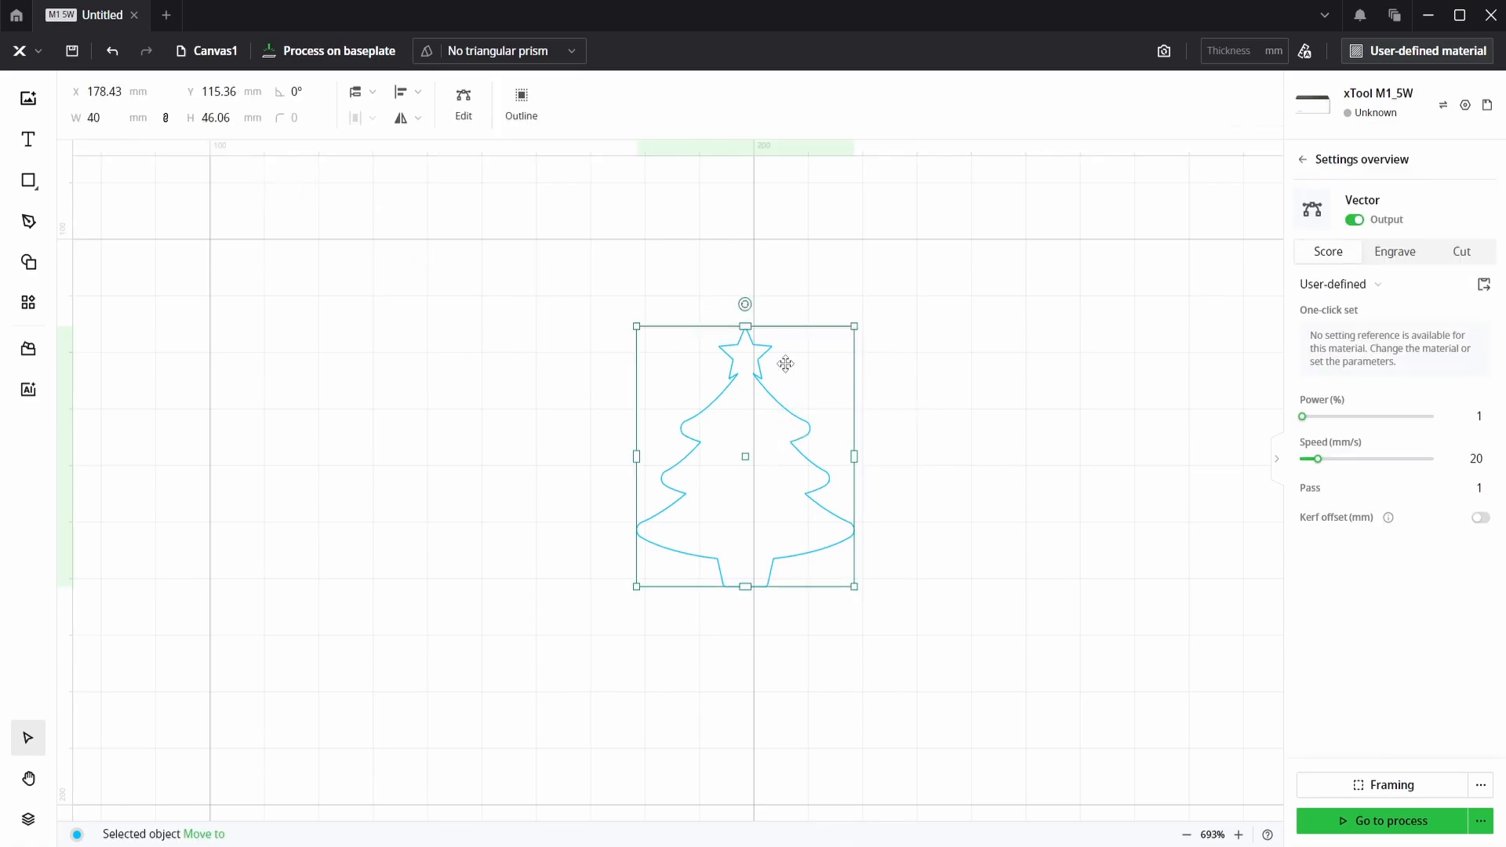
click(232, 116)
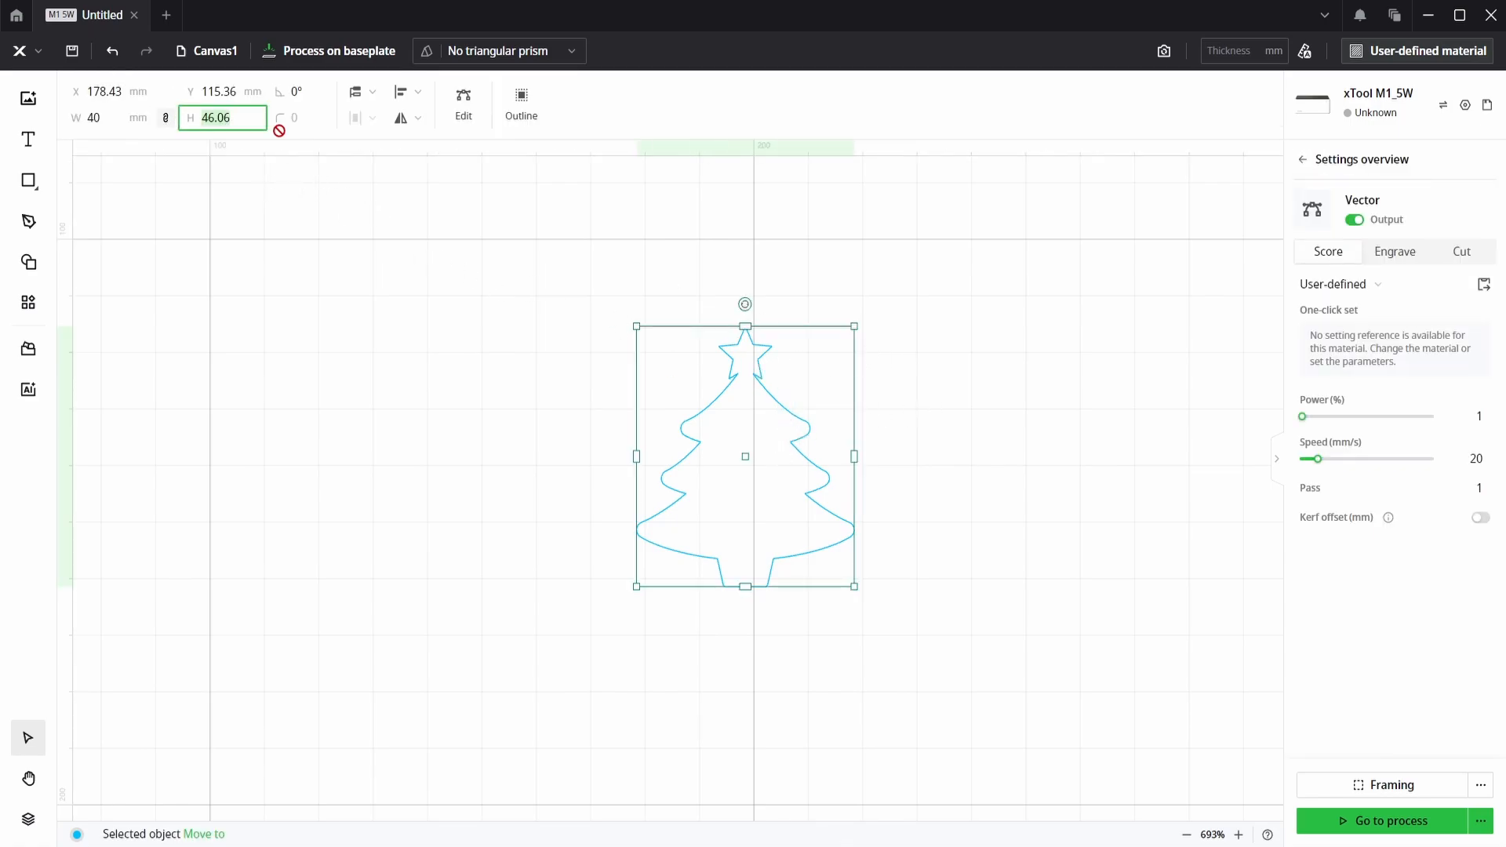
text(100)
key(Return)
scroll(552, 306, down, 2)
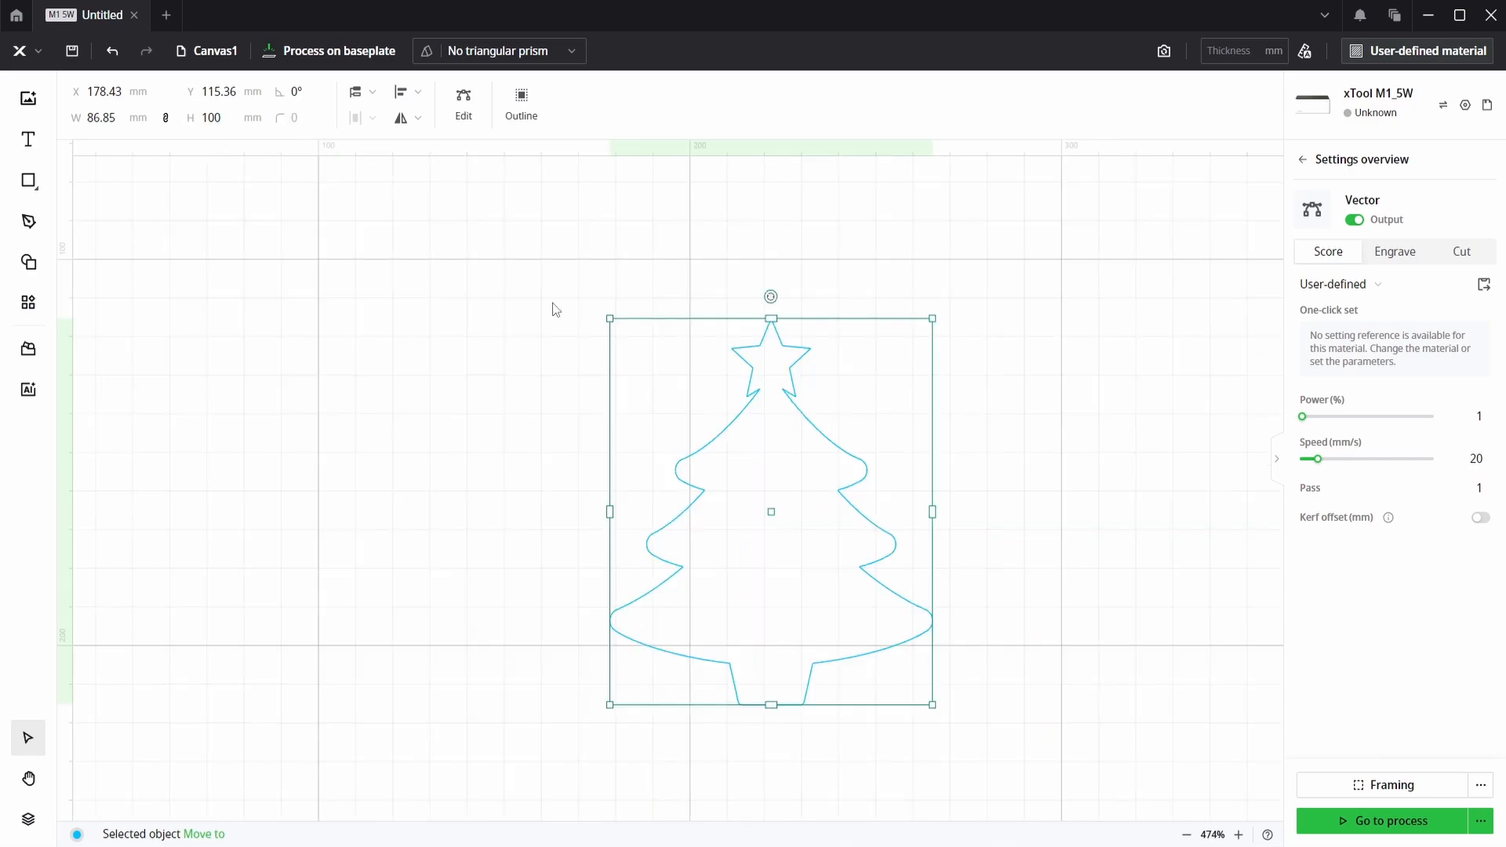
Step: Centre the tree outline on the work area both horizontally and vertically with Align center
scroll(696, 417, down, 2)
drag(782, 354, 782, 344)
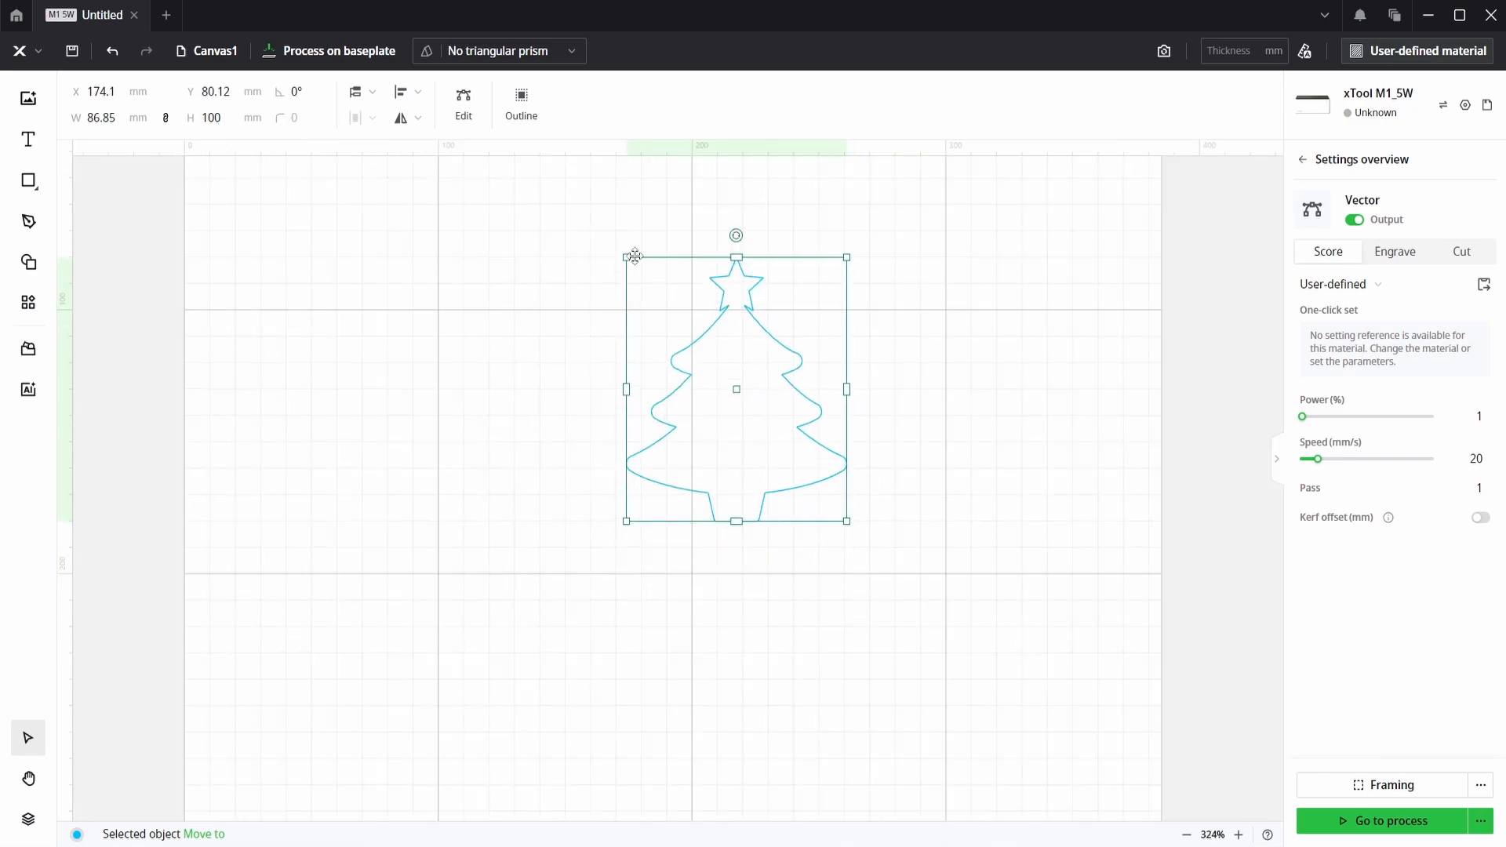
click(419, 94)
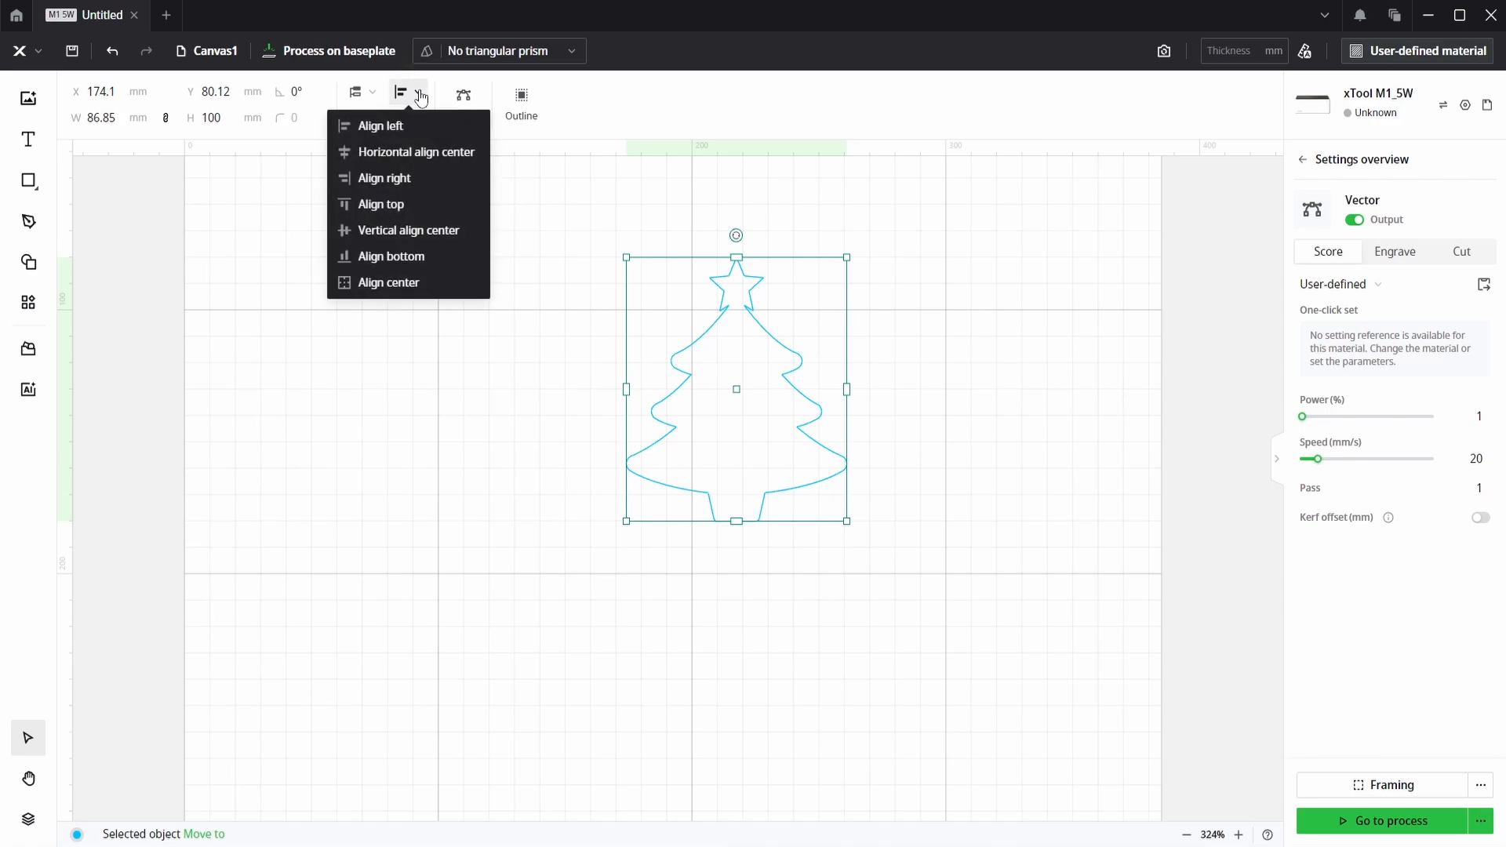
click(400, 284)
click(894, 477)
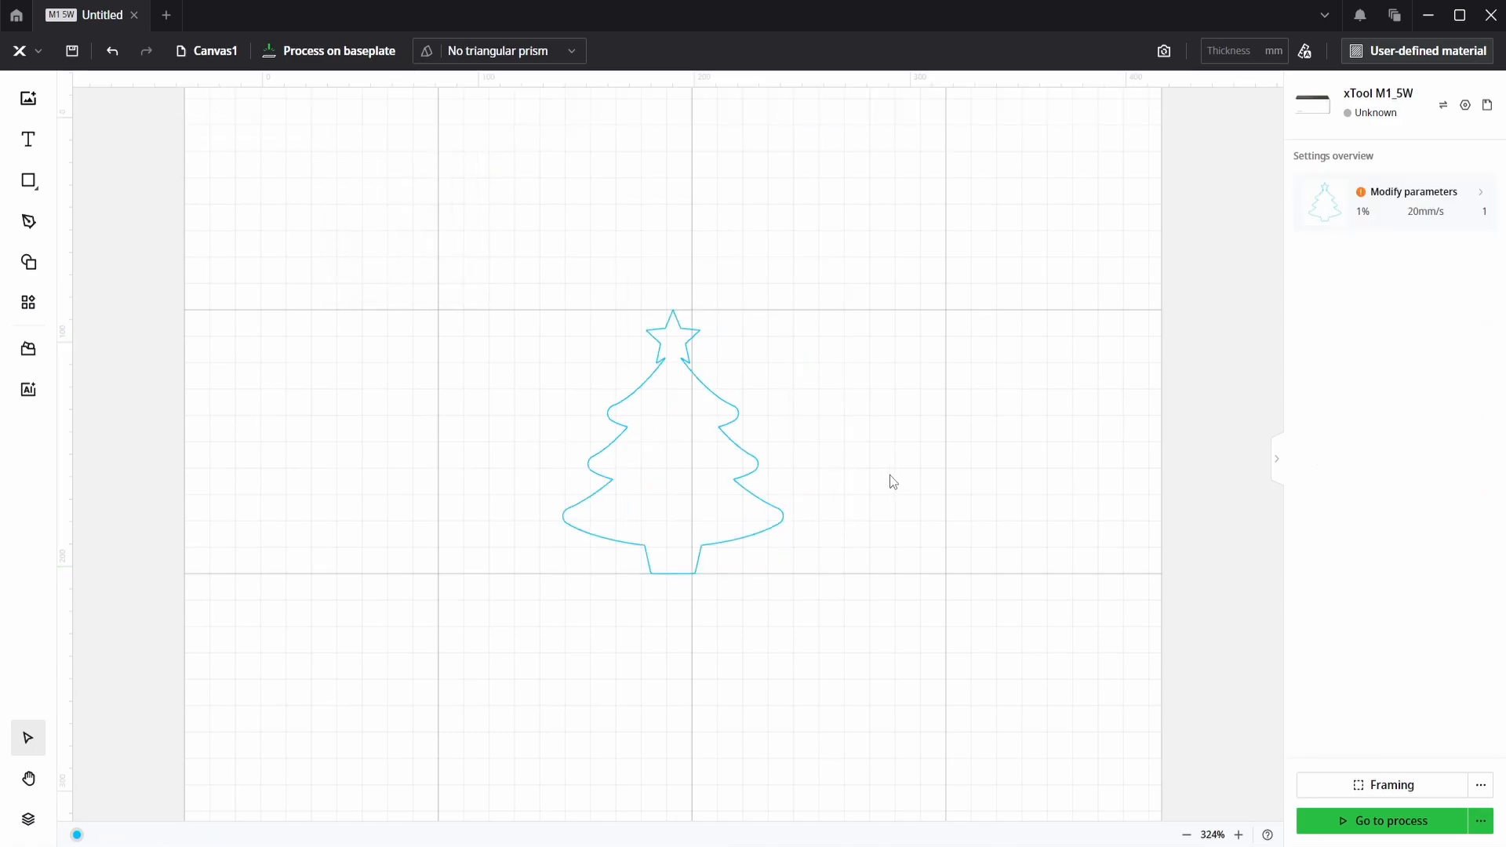
scroll(663, 557, up, 3)
scroll(663, 557, up, 5)
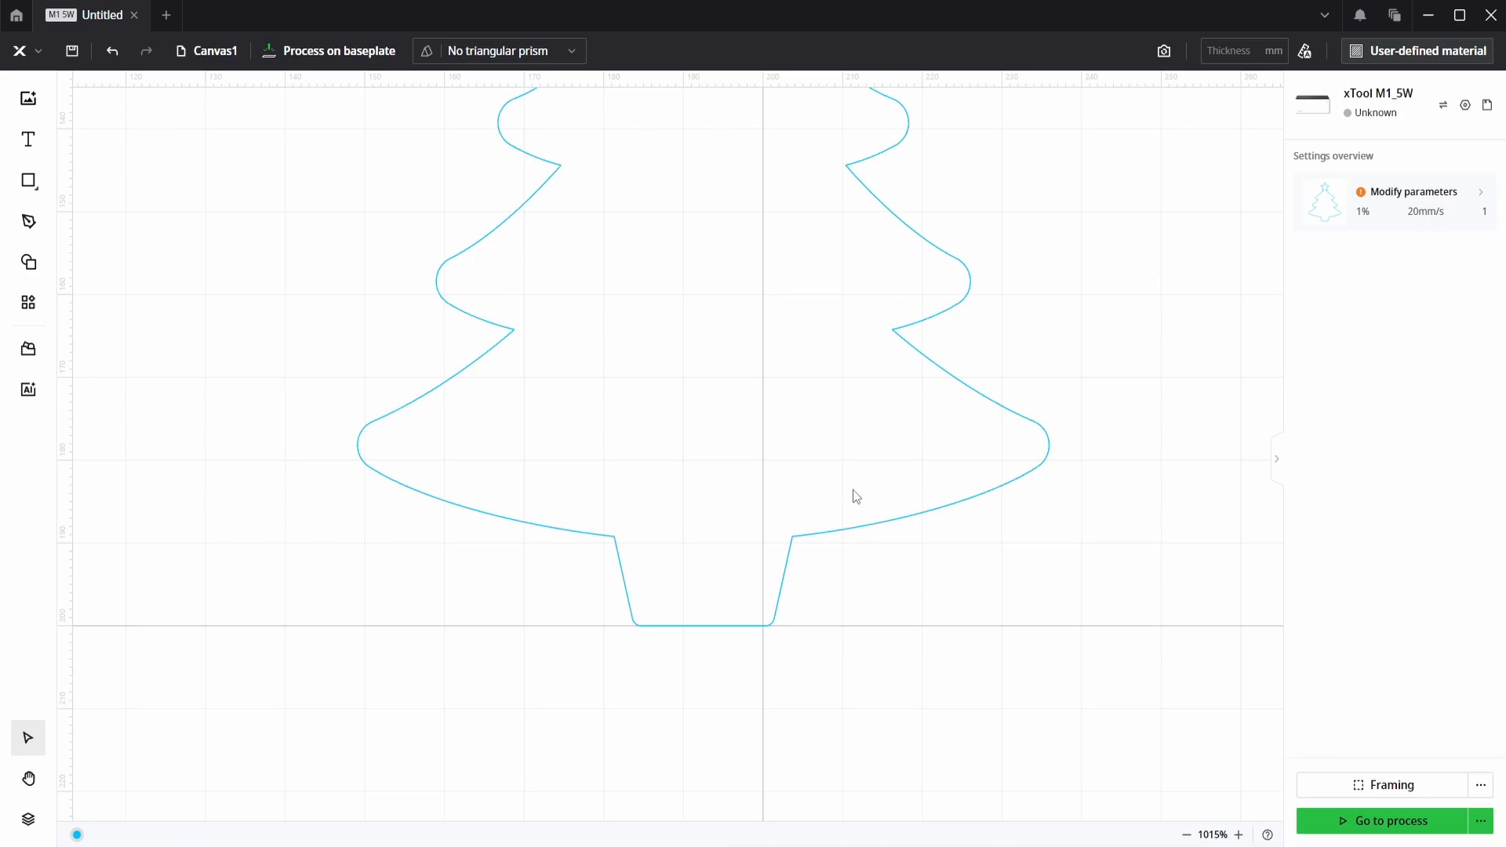
scroll(831, 481, down, 3)
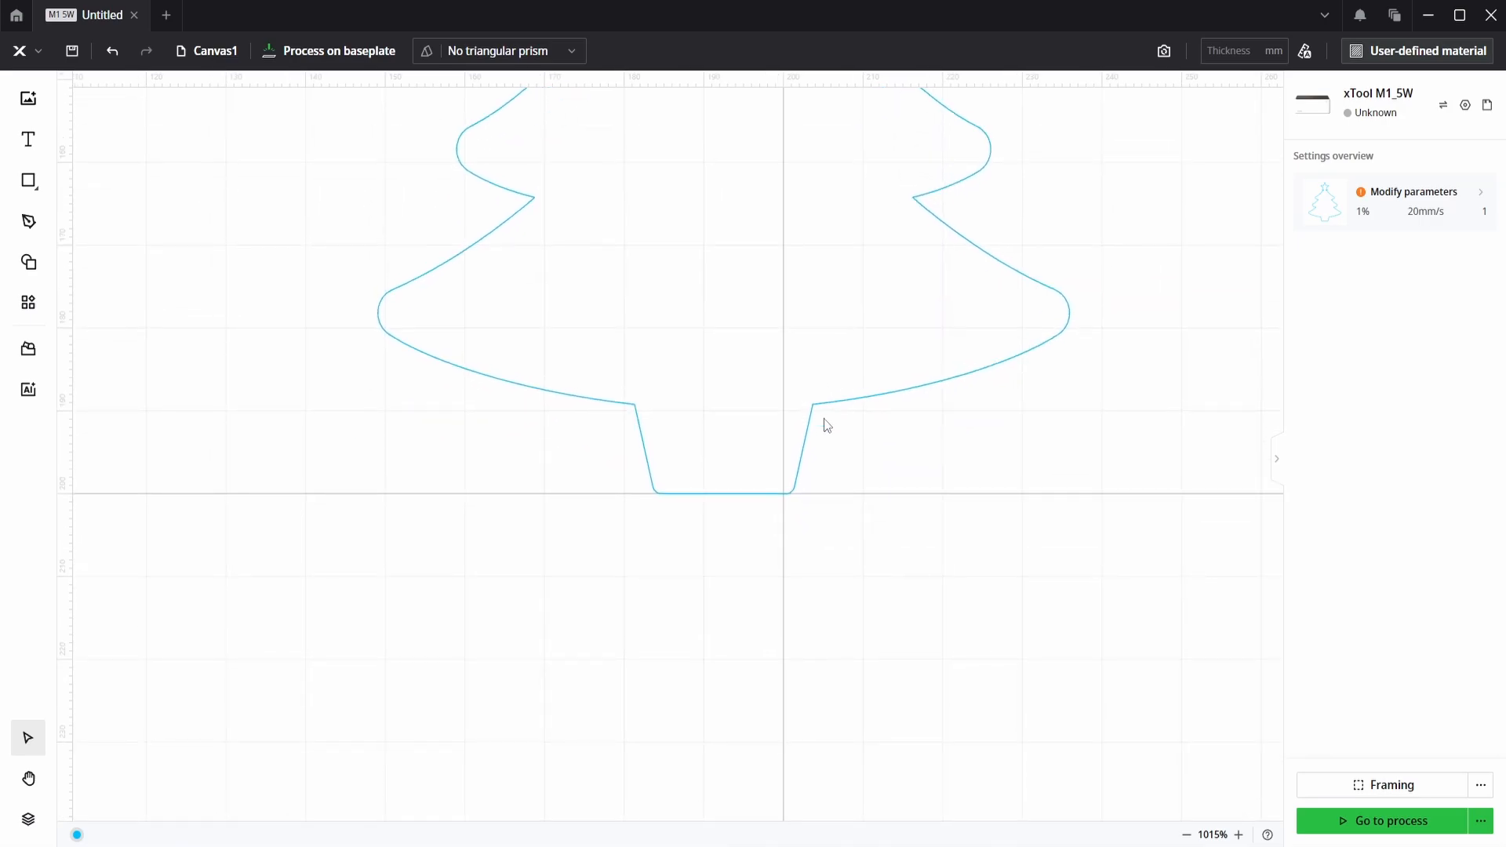
scroll(774, 459, down, 5)
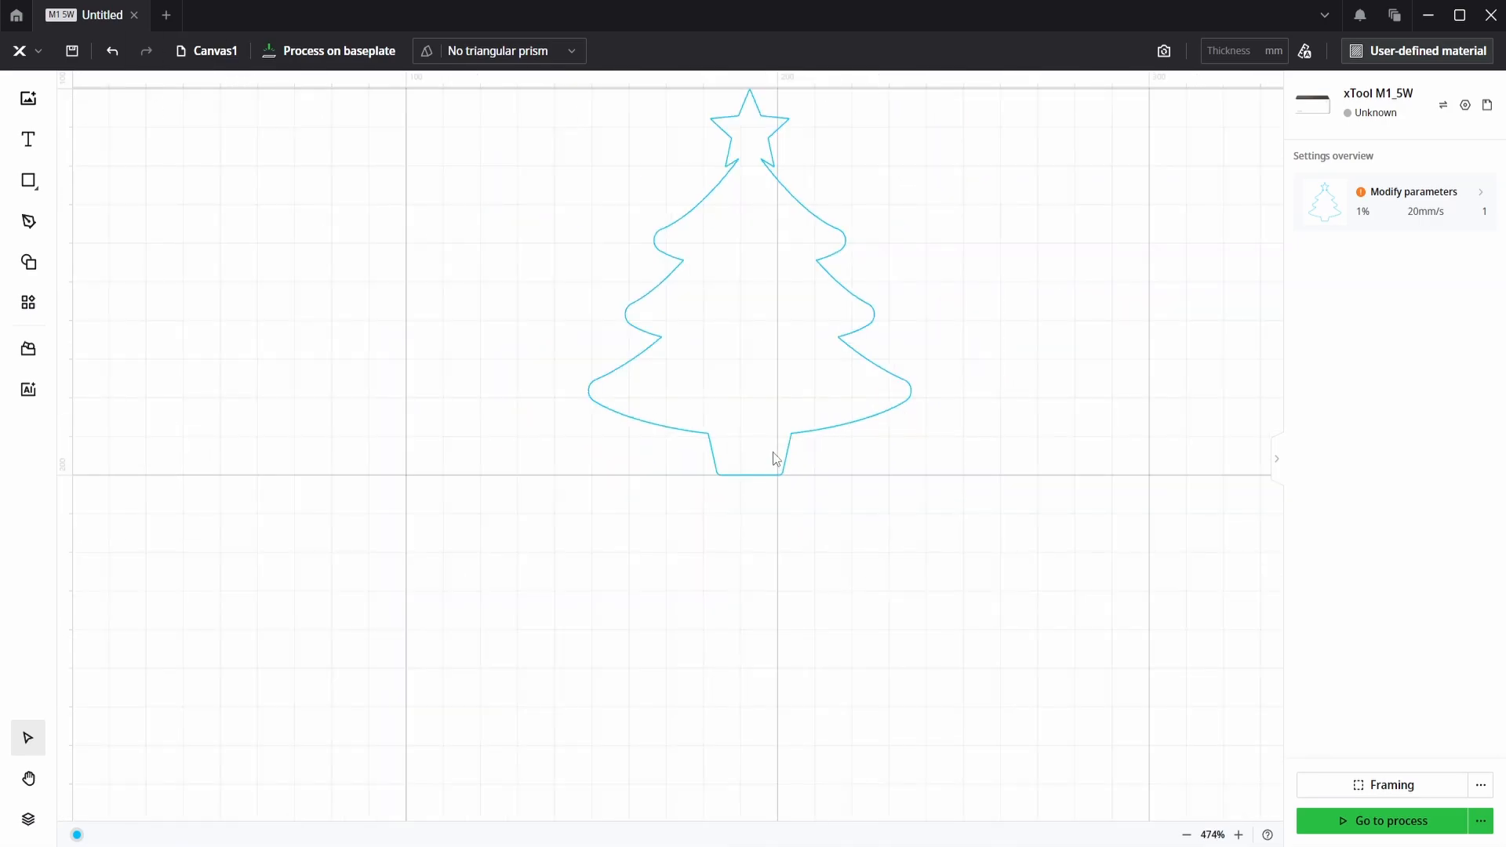
scroll(754, 393, up, 2)
click(785, 424)
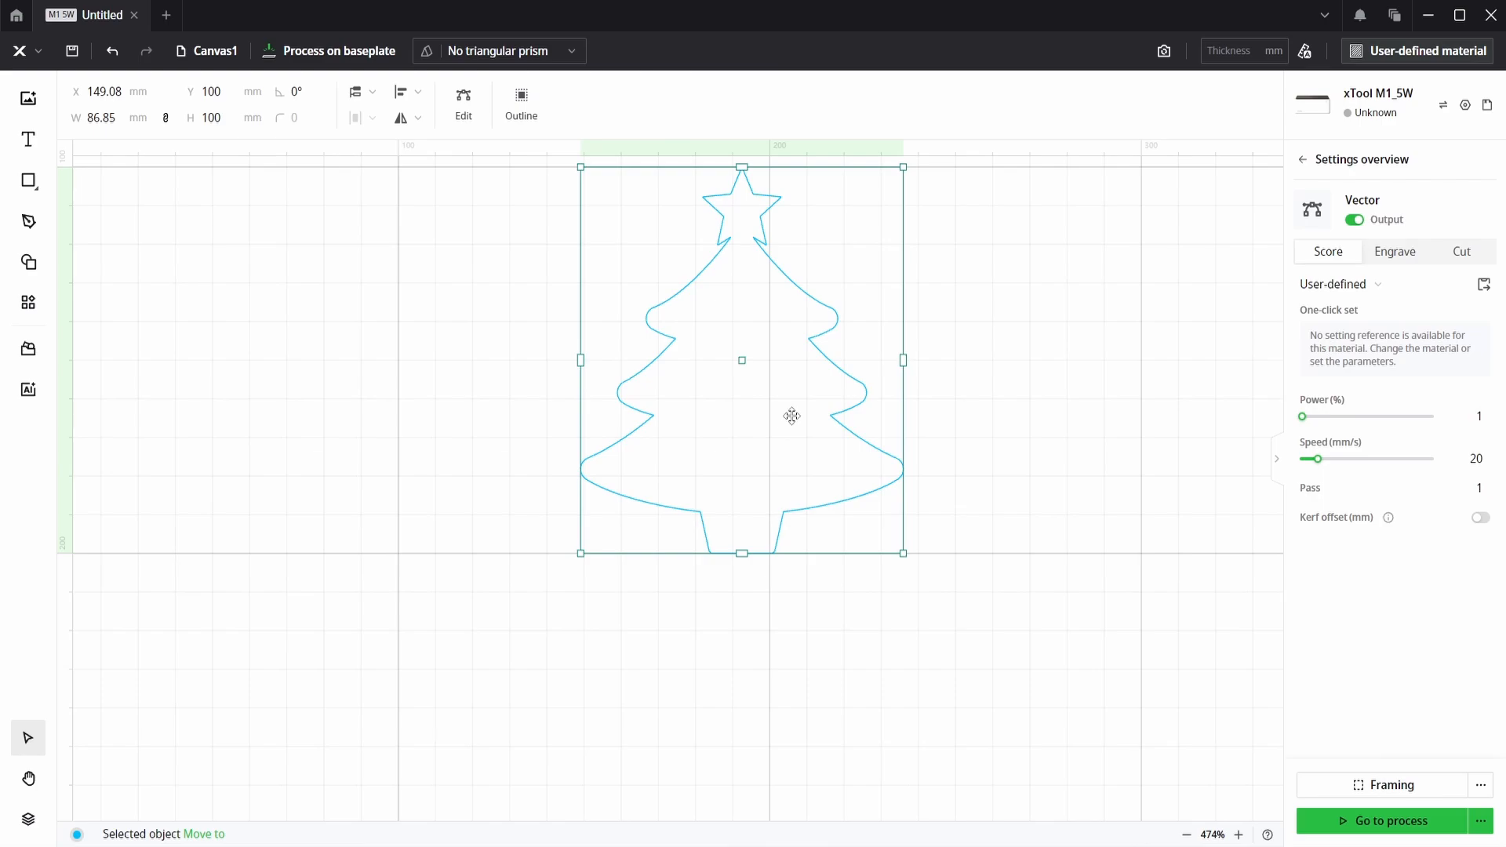
click(973, 396)
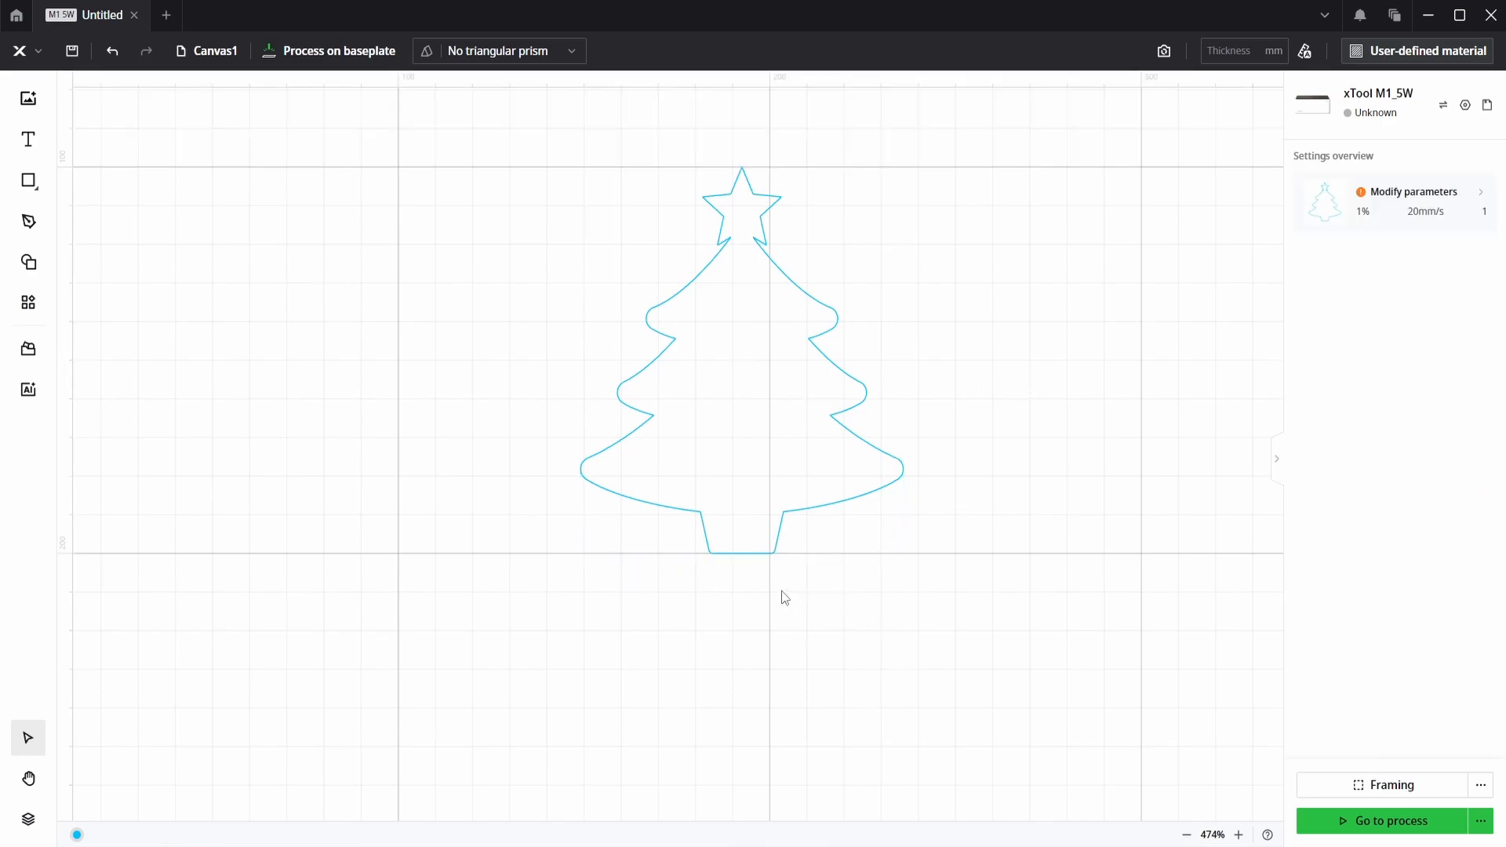
Step: Draw an ellipse about 62 mm wide and 31 mm high just below the tree trunk
click(30, 181)
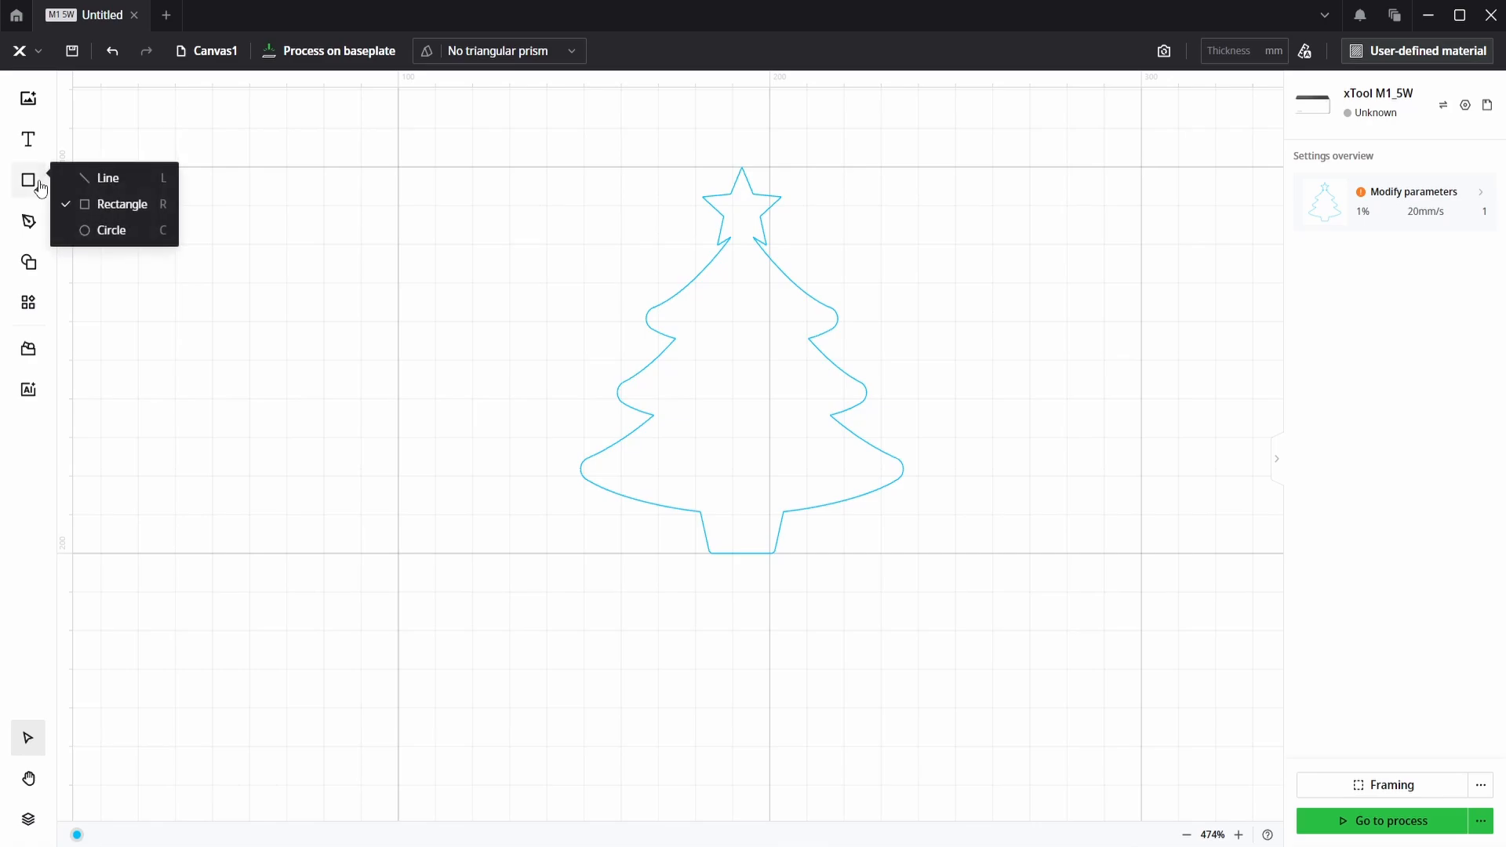
click(110, 236)
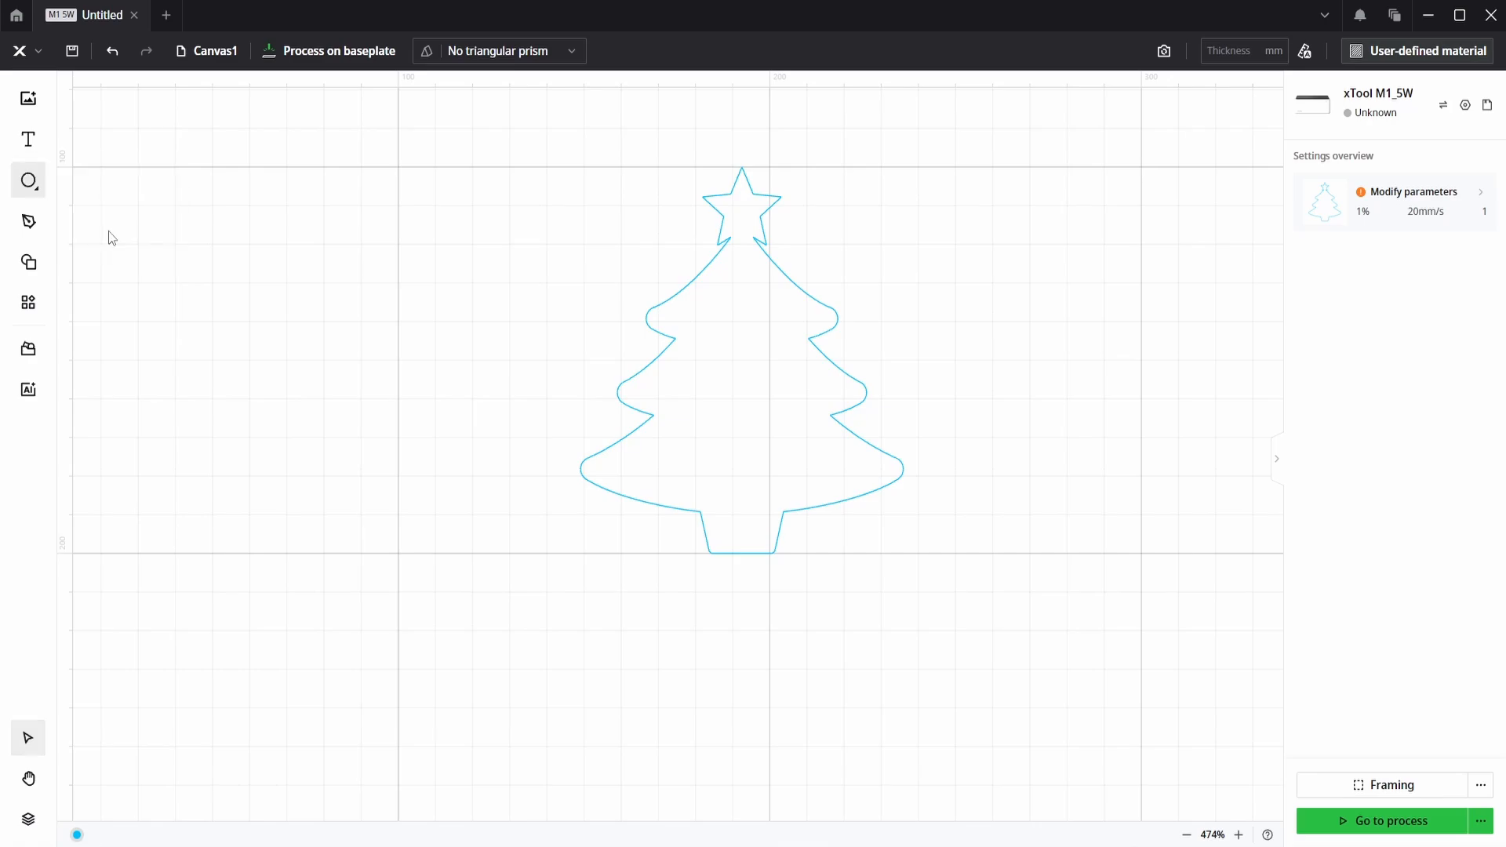
drag(624, 578, 852, 694)
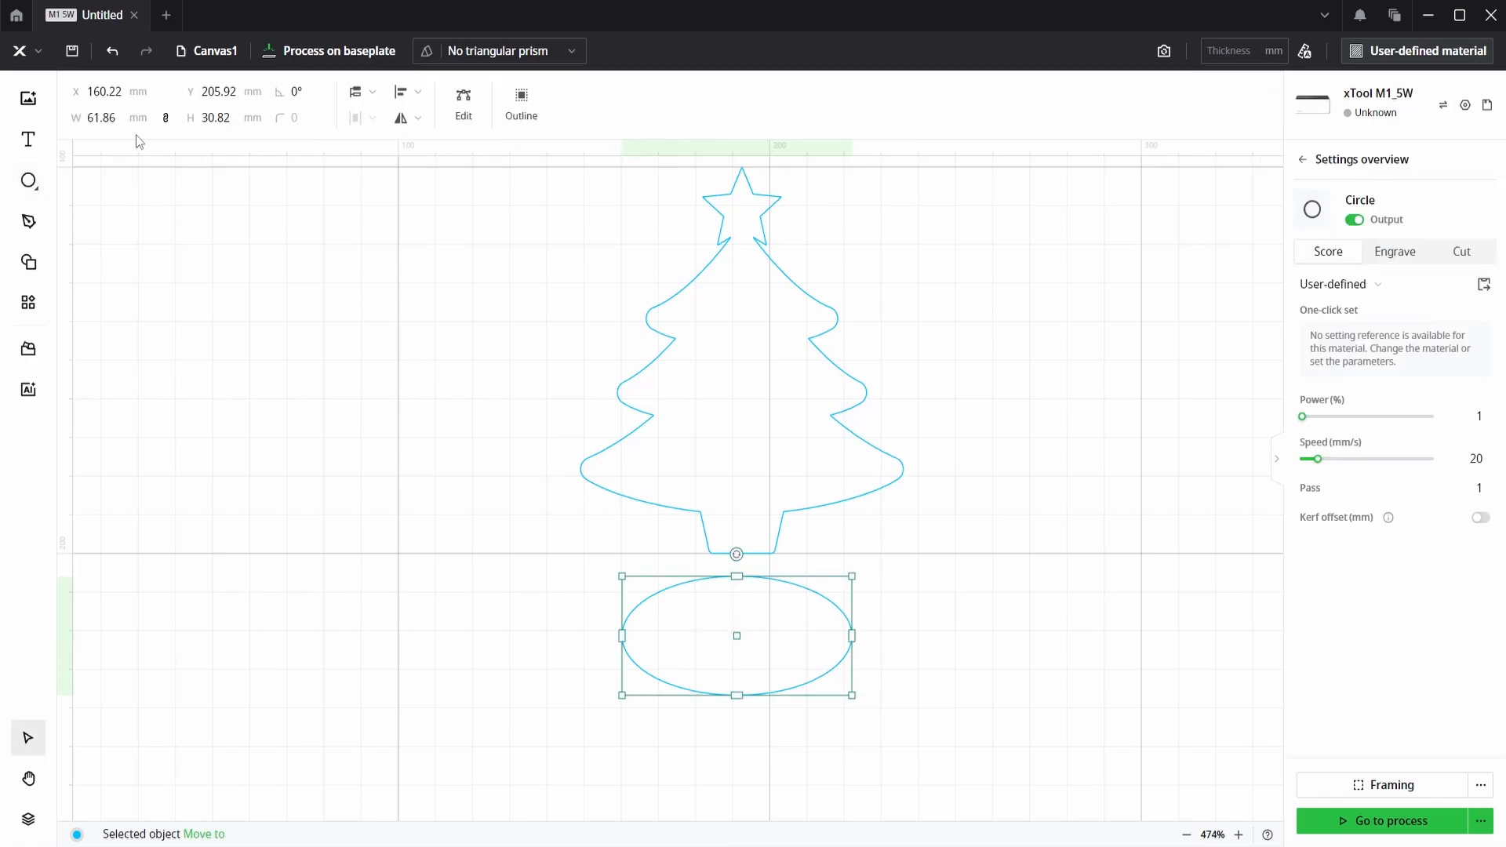
click(90, 117)
text(600)
key(Return)
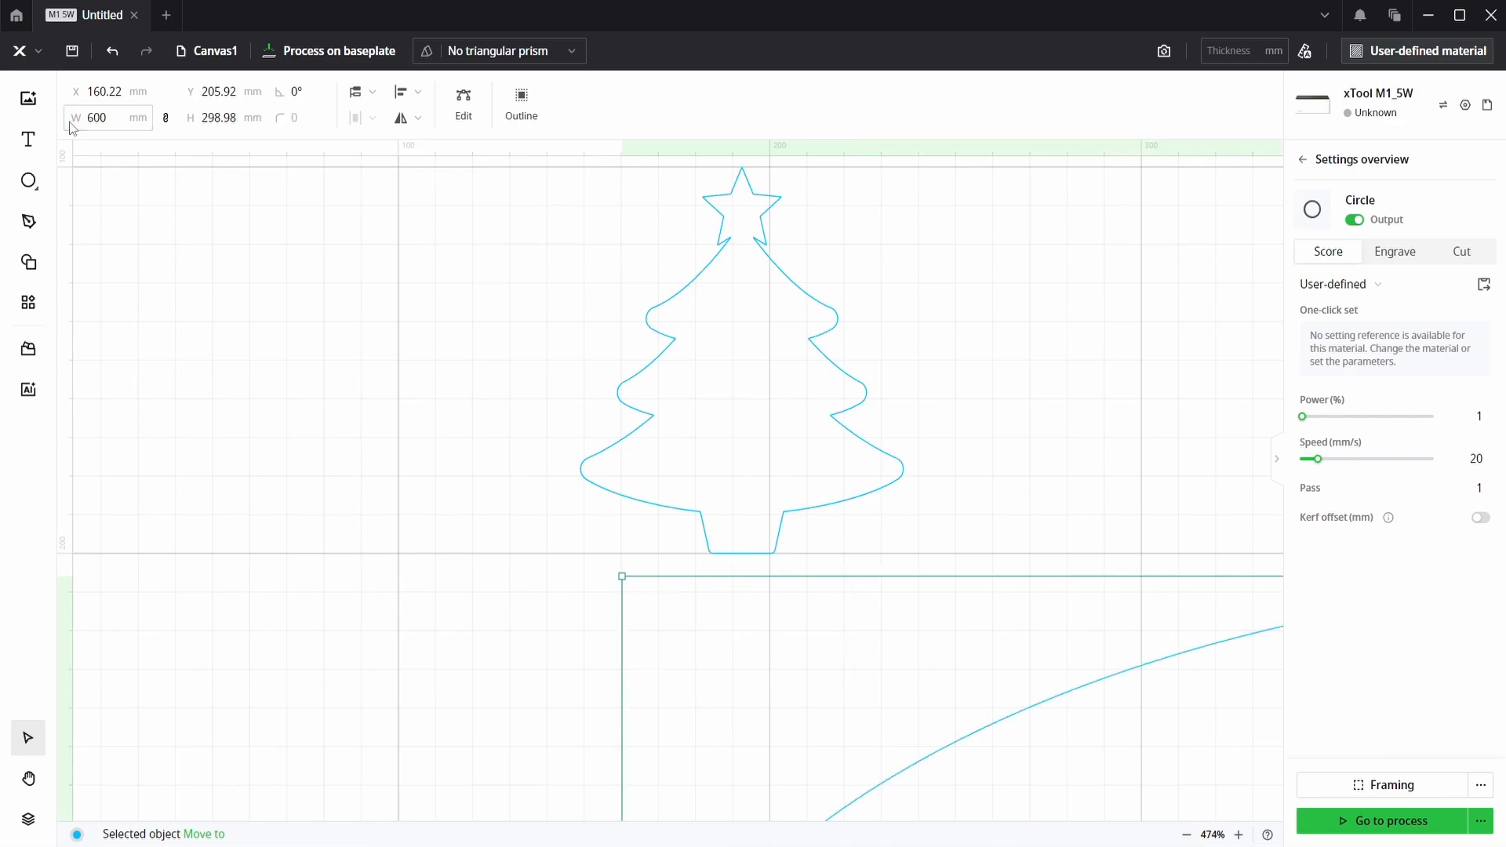
Step: Set the ellipse's width to 60 mm, unlock its proportions and set its height to 30 mm
click(75, 118)
text(60)
key(Return)
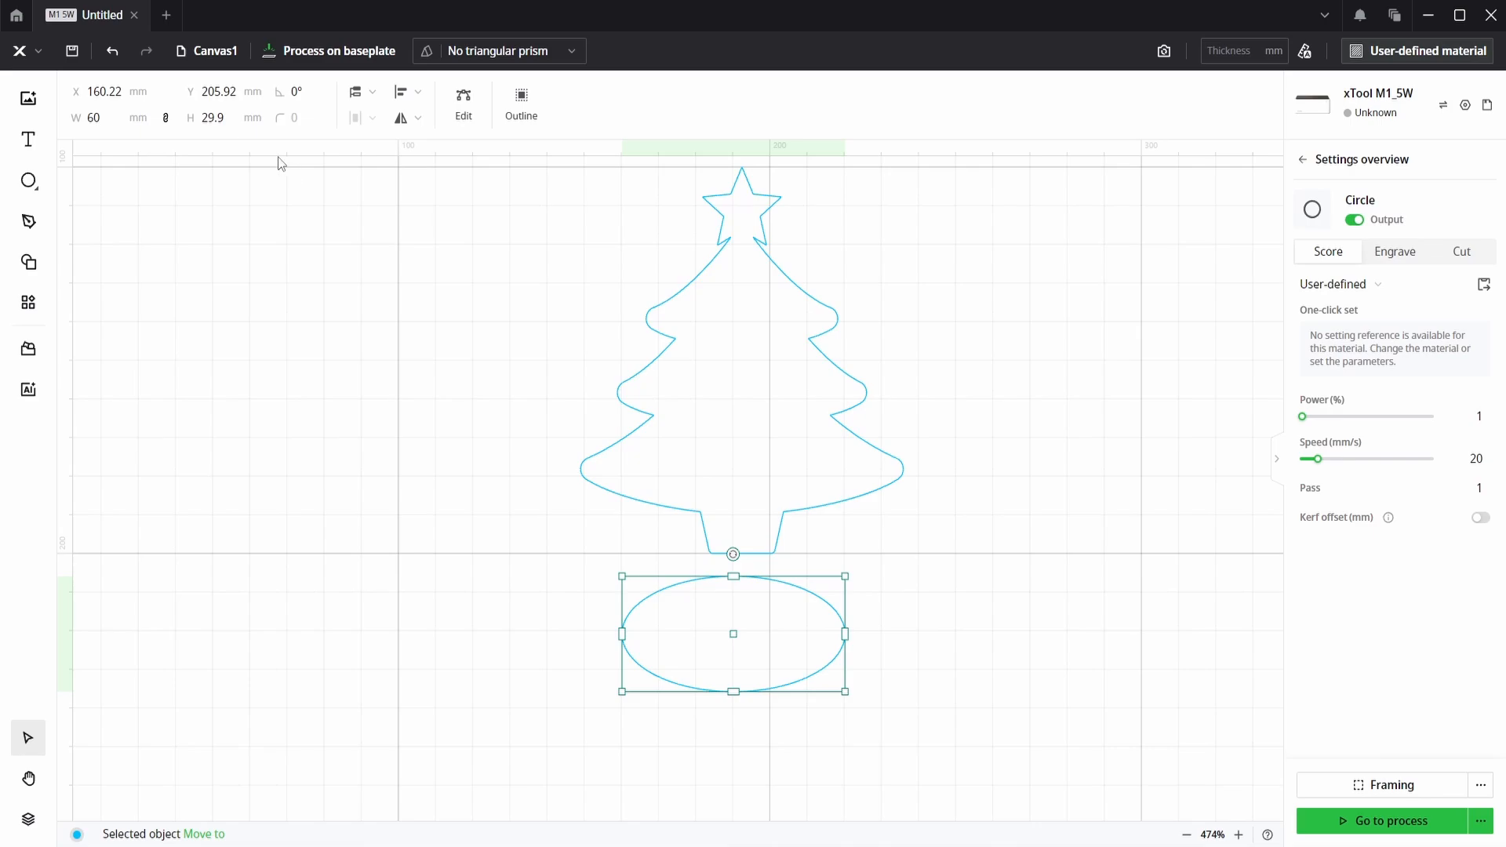
click(202, 120)
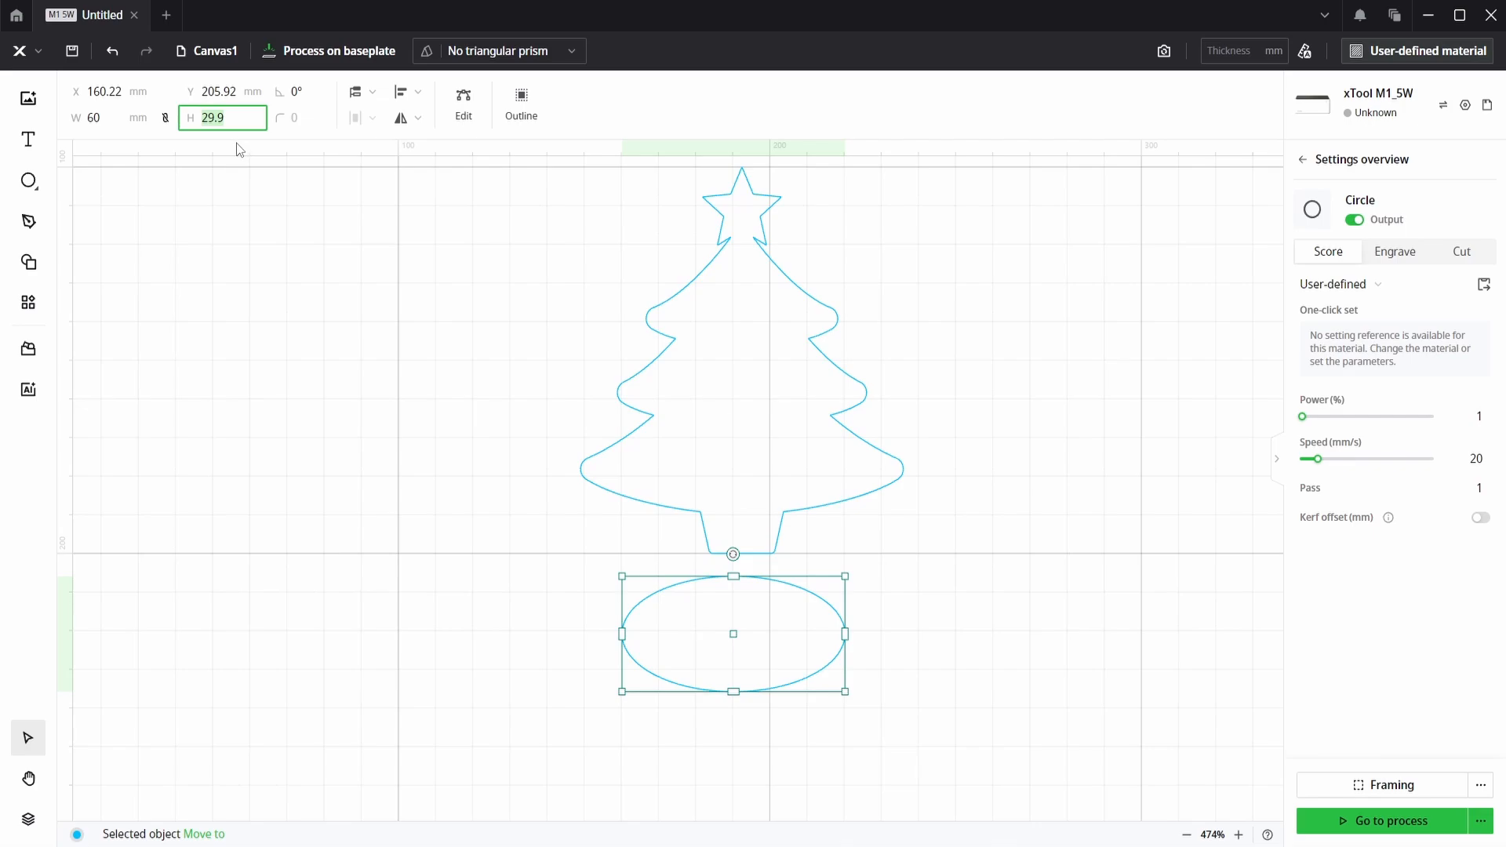
text(30)
key(Return)
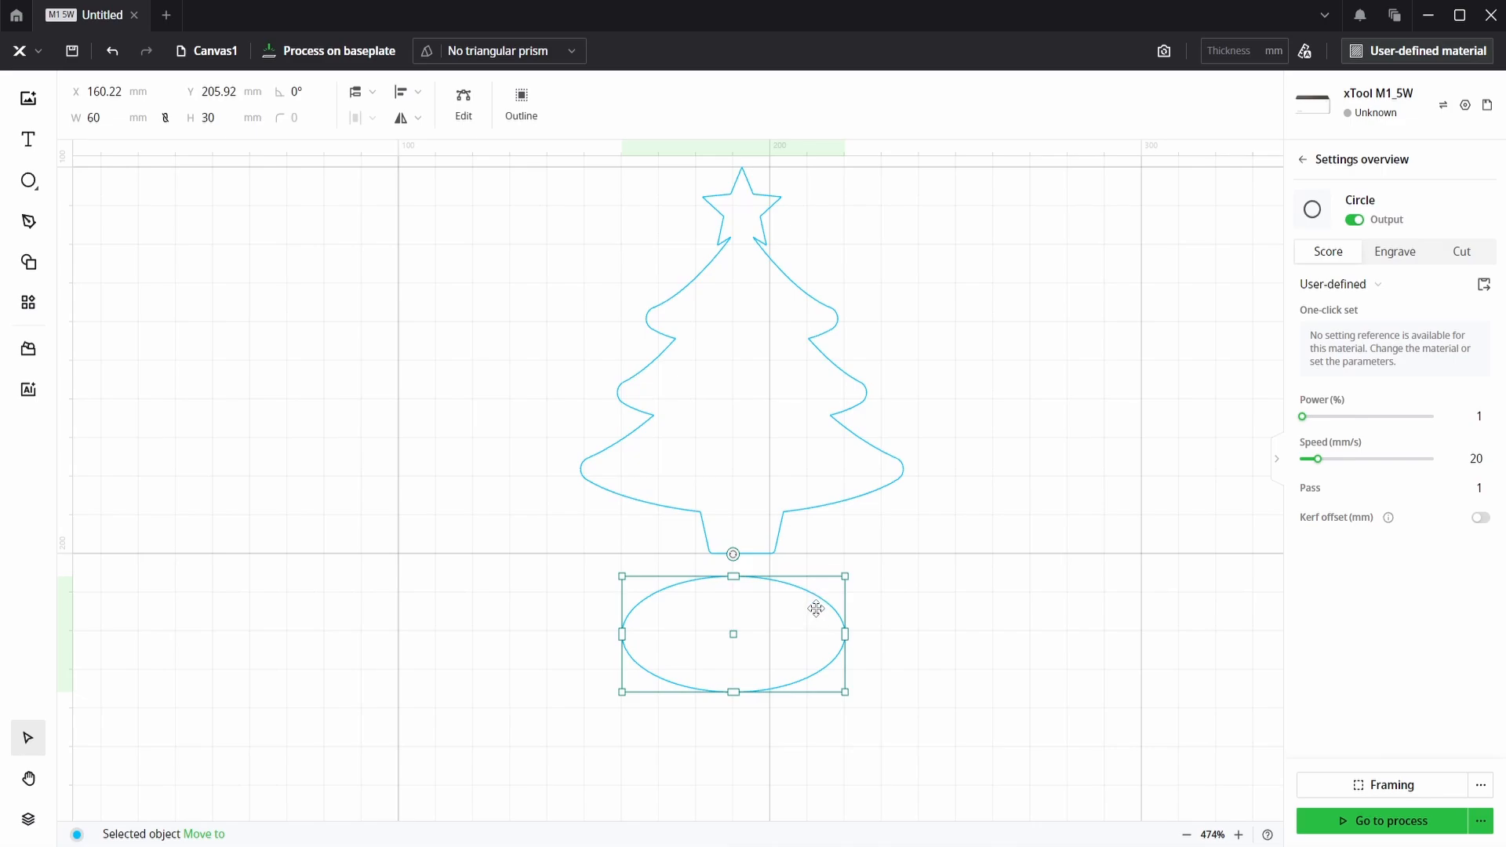
Step: Move the ellipse down about 7 mm and centre it under the tree with Horizontal align center
drag(817, 605, 826, 629)
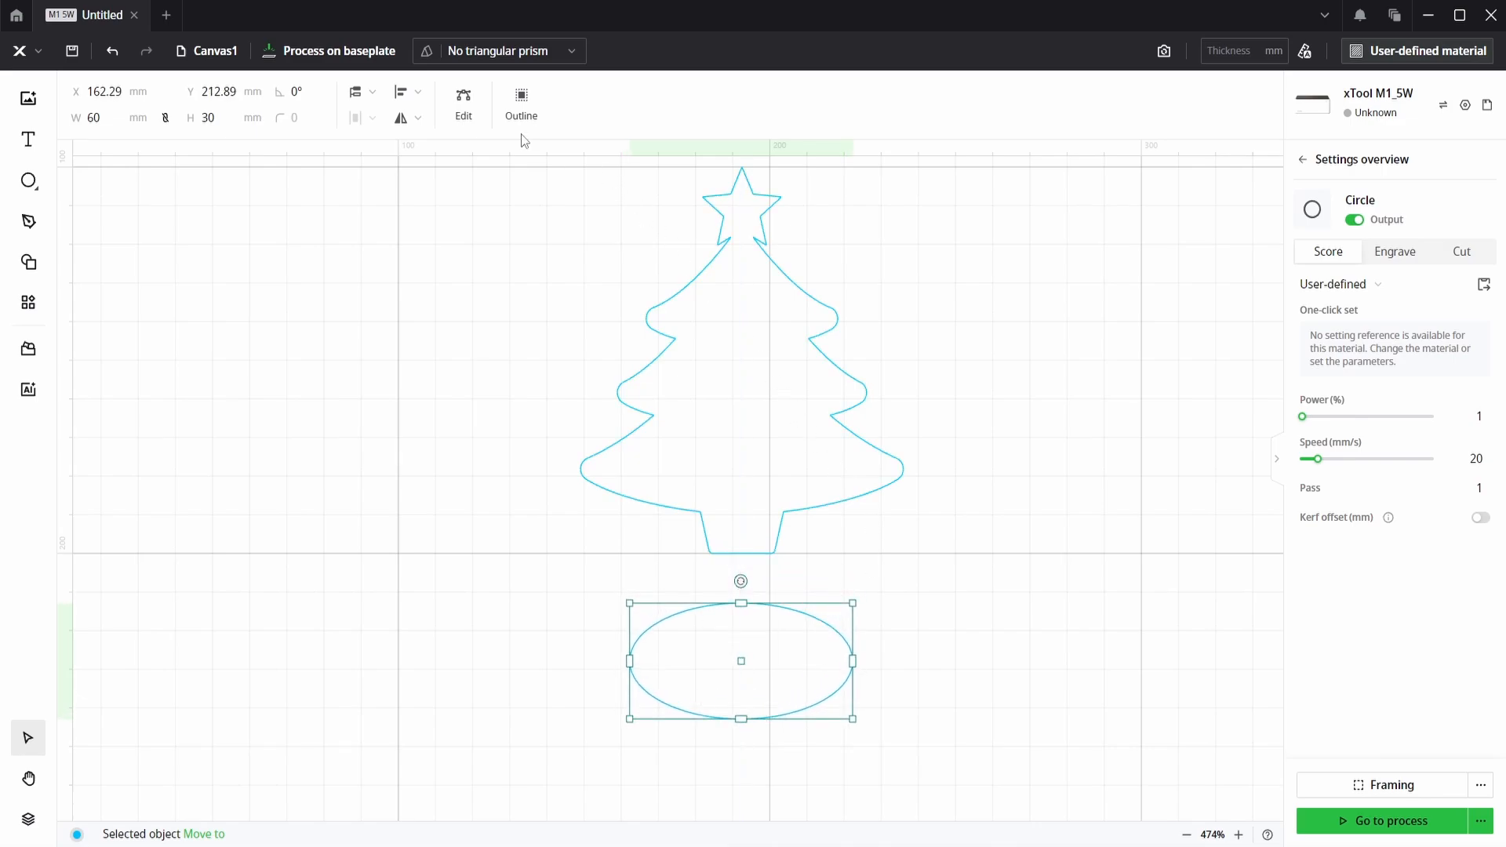
click(416, 94)
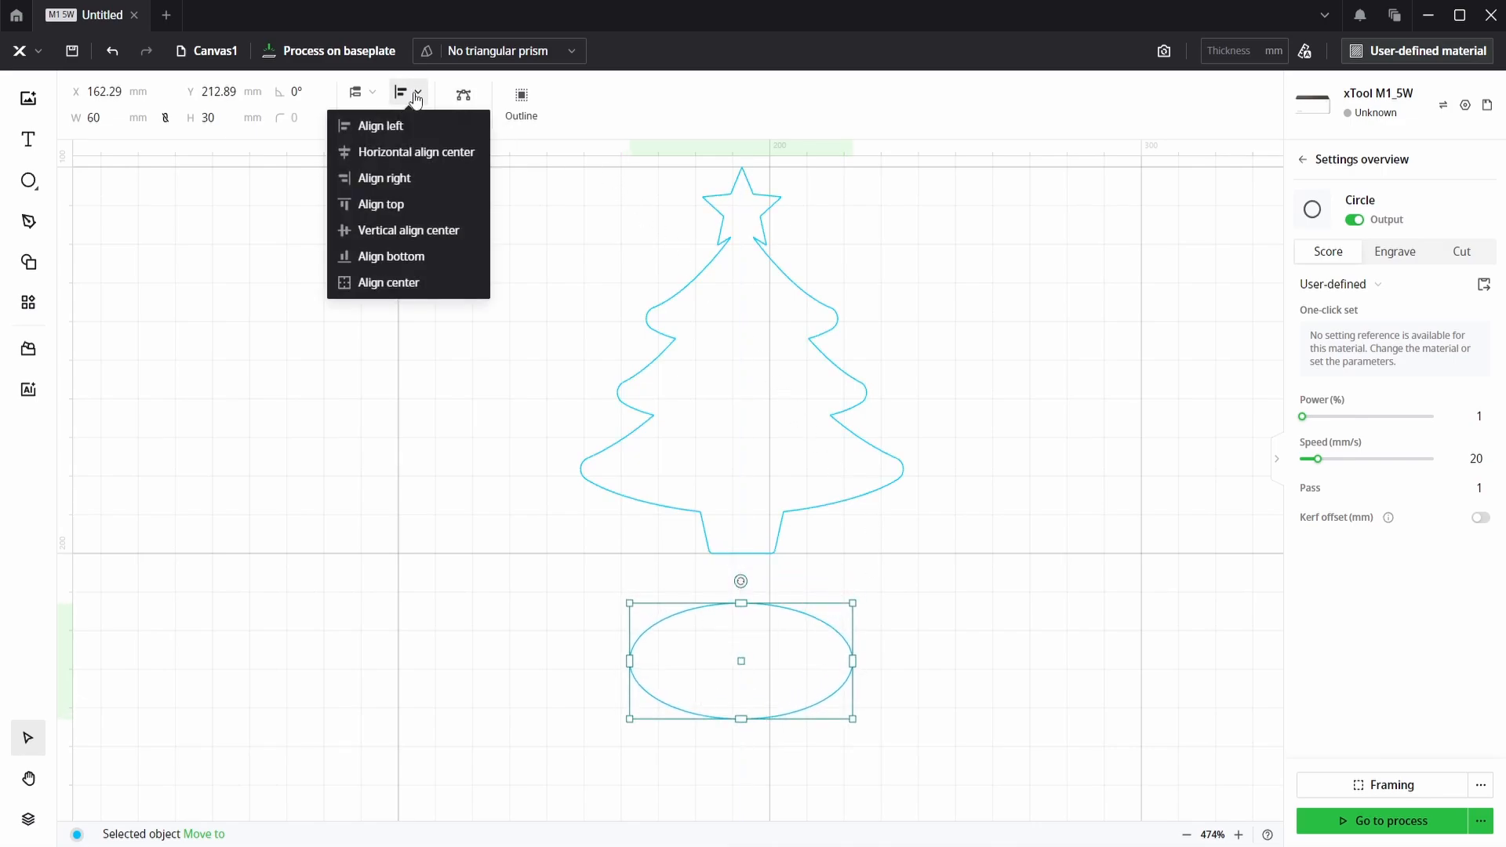
click(418, 152)
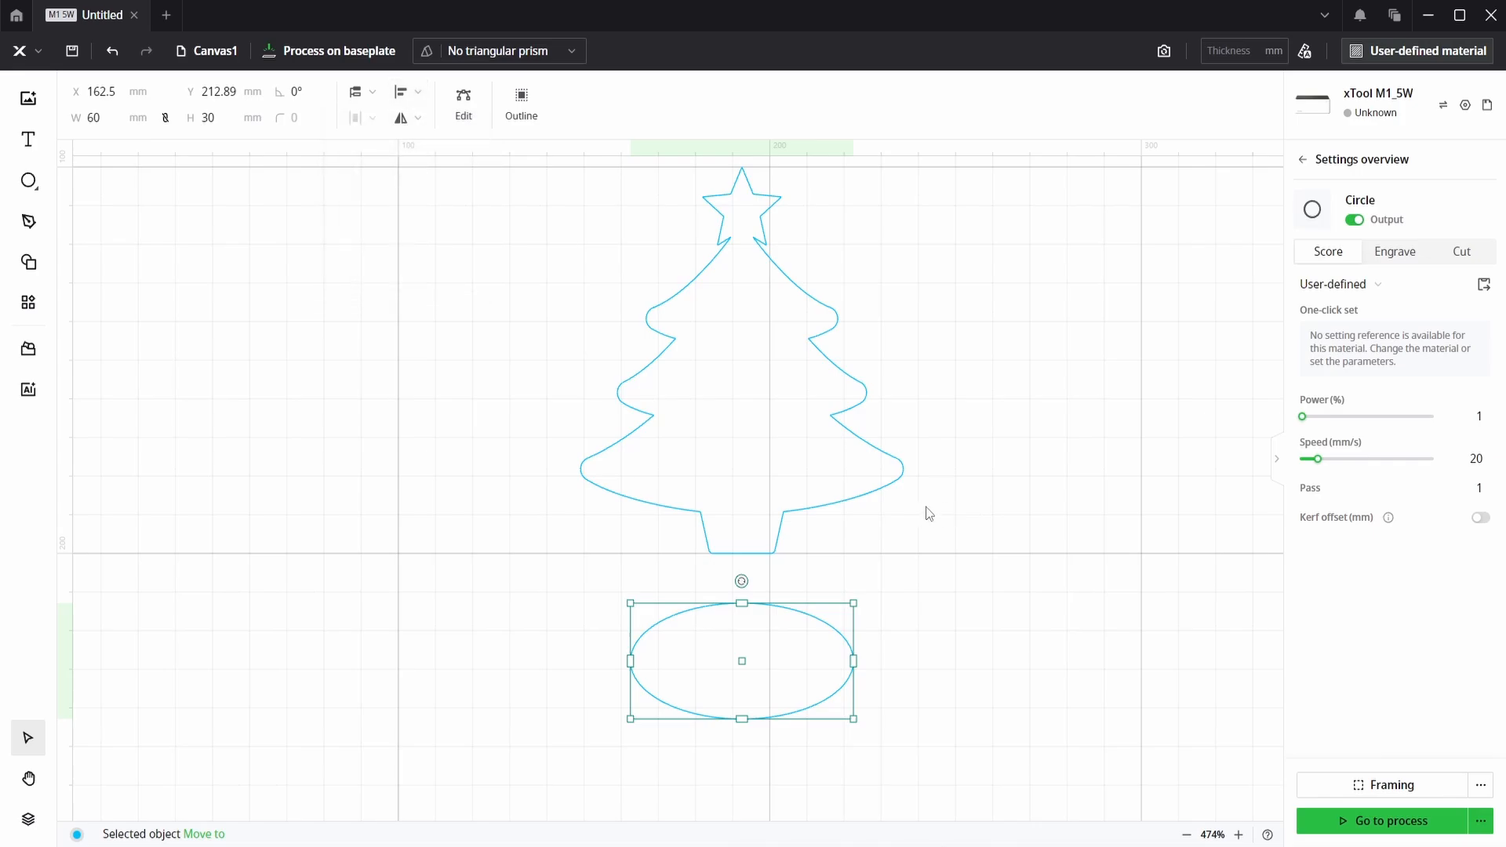
click(928, 511)
scroll(786, 586, up, 1)
scroll(785, 593, up, 4)
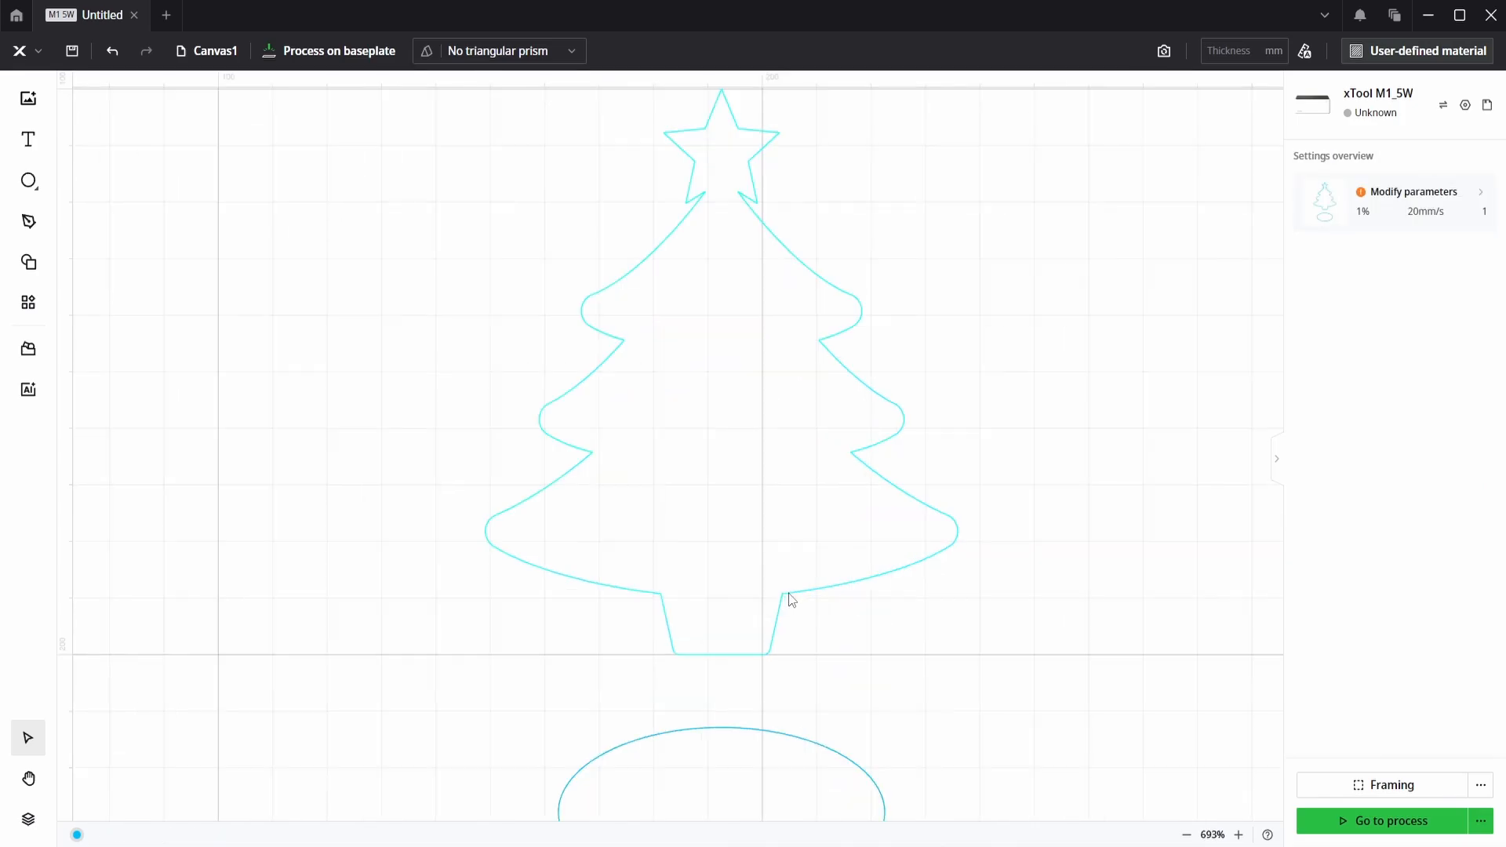
mouse_move(832, 588)
mouse_down()
mouse_move(834, 538)
mouse_move(834, 564)
mouse_up()
key(ctrl+z)
Step: Draw a rectangle about 16.5 by 6.4 mm below the trunk and move it up about 3.5 mm to overlap the trunk's base
scroll(891, 515, down, 4)
scroll(749, 500, up, 8)
drag(853, 459, 894, 467)
scroll(896, 470, down, 4)
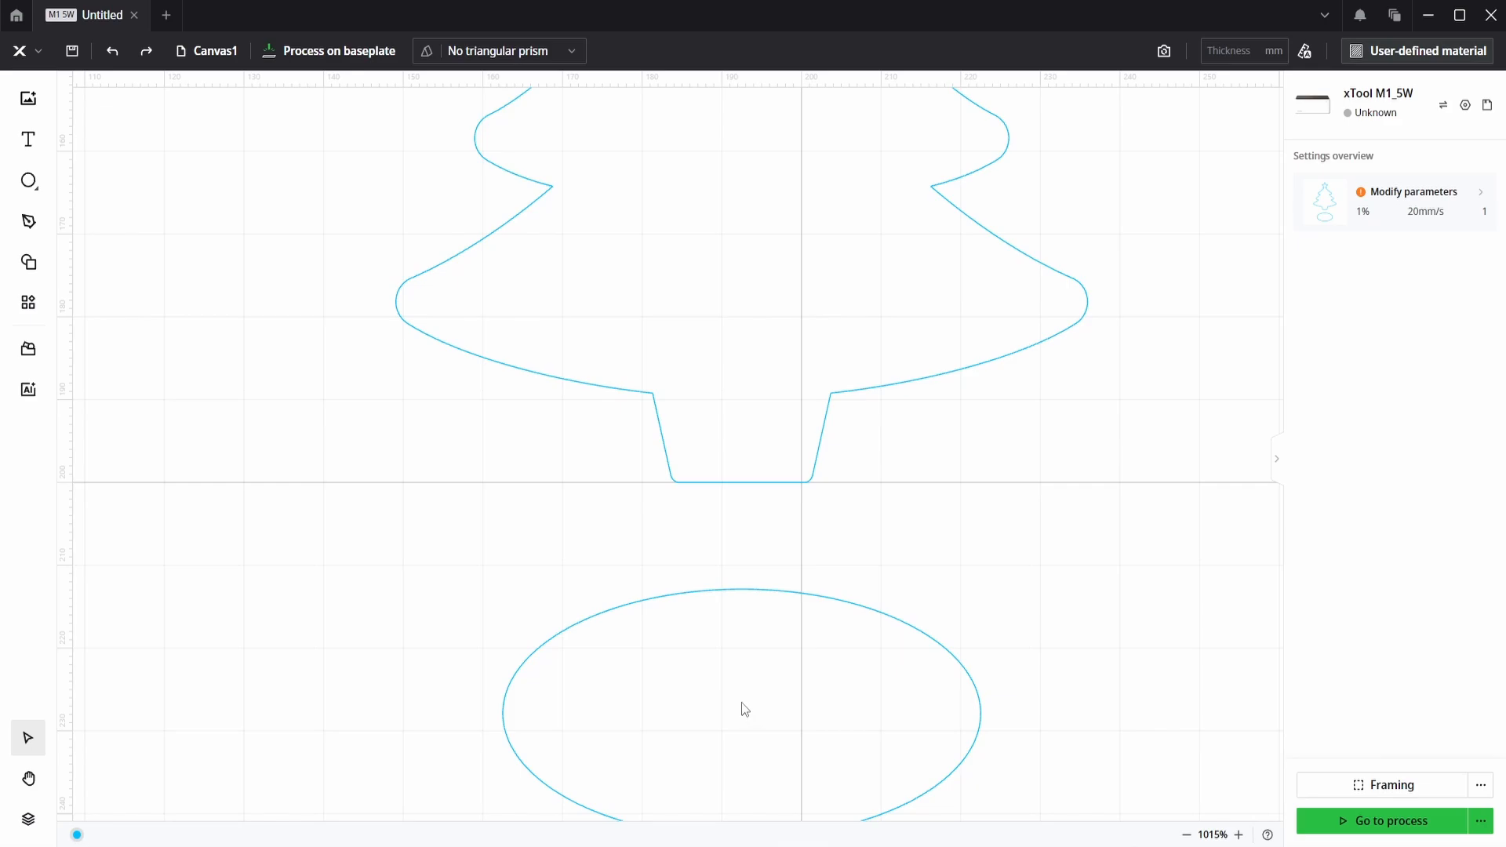
mouse_move(36, 188)
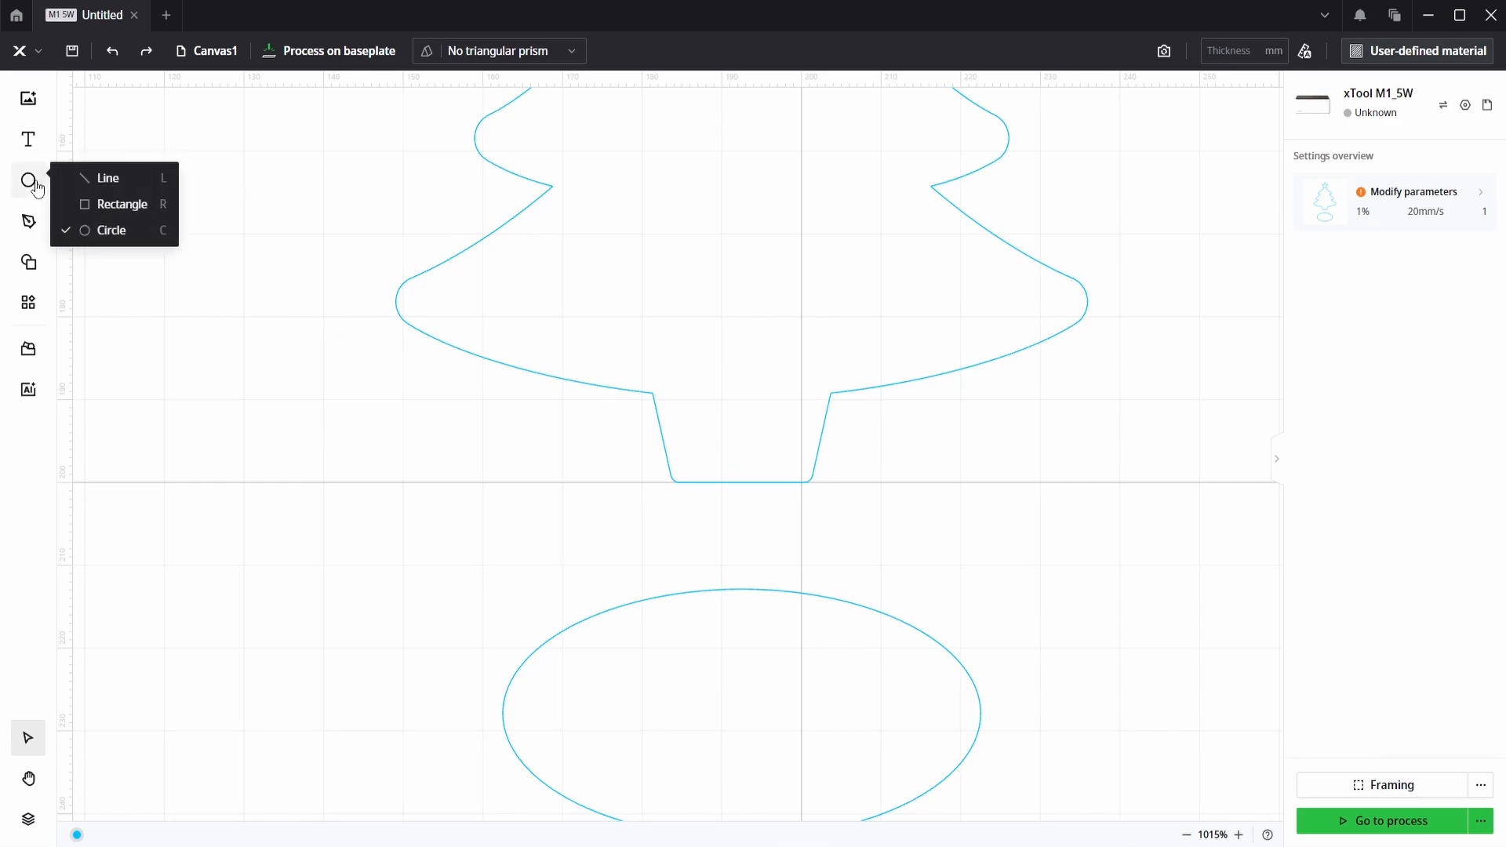
click(116, 206)
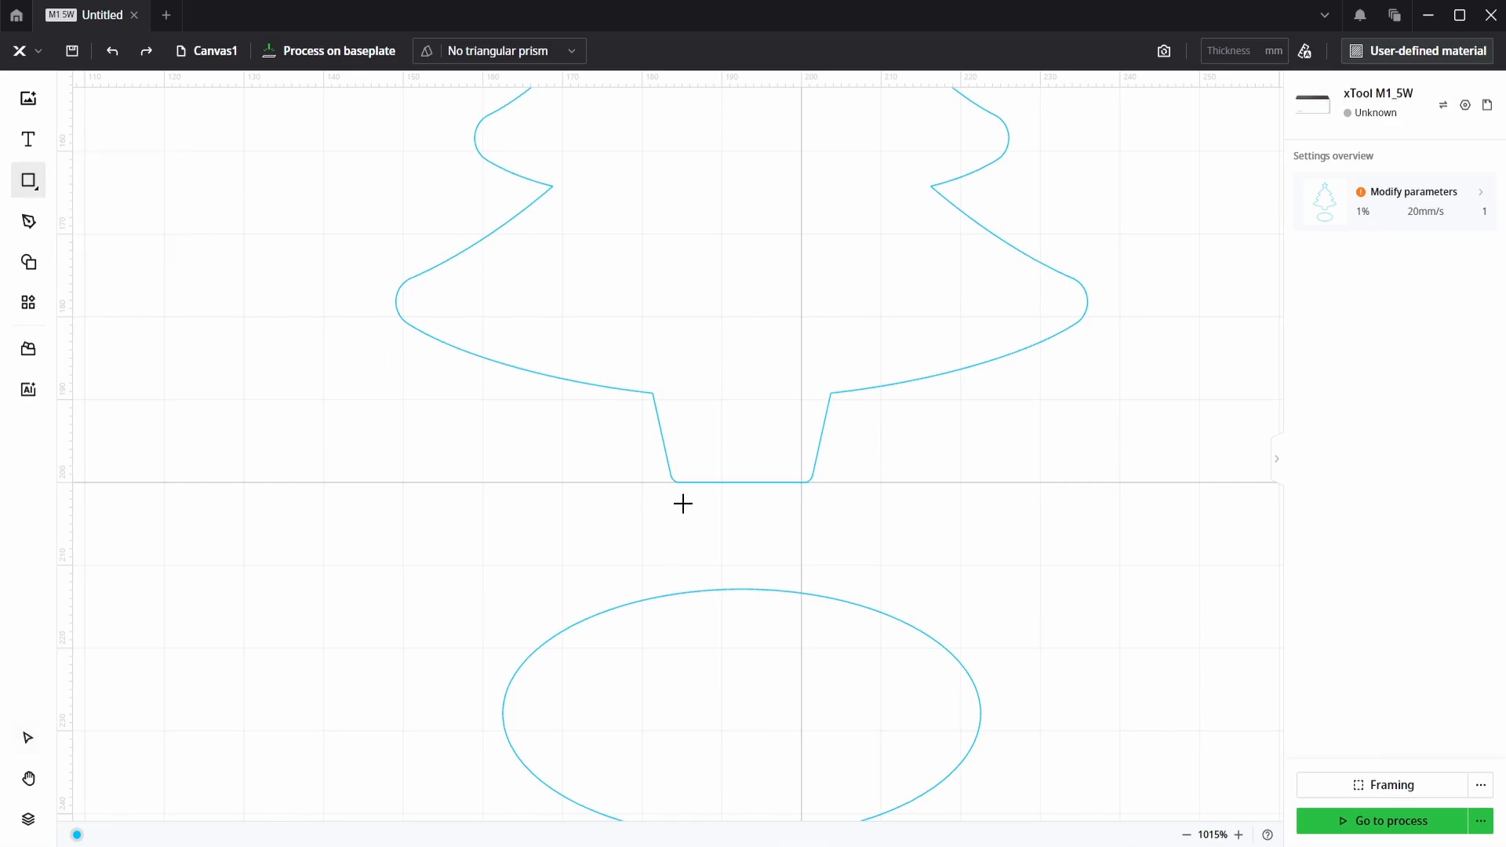
drag(675, 497, 808, 548)
scroll(793, 533, up, 4)
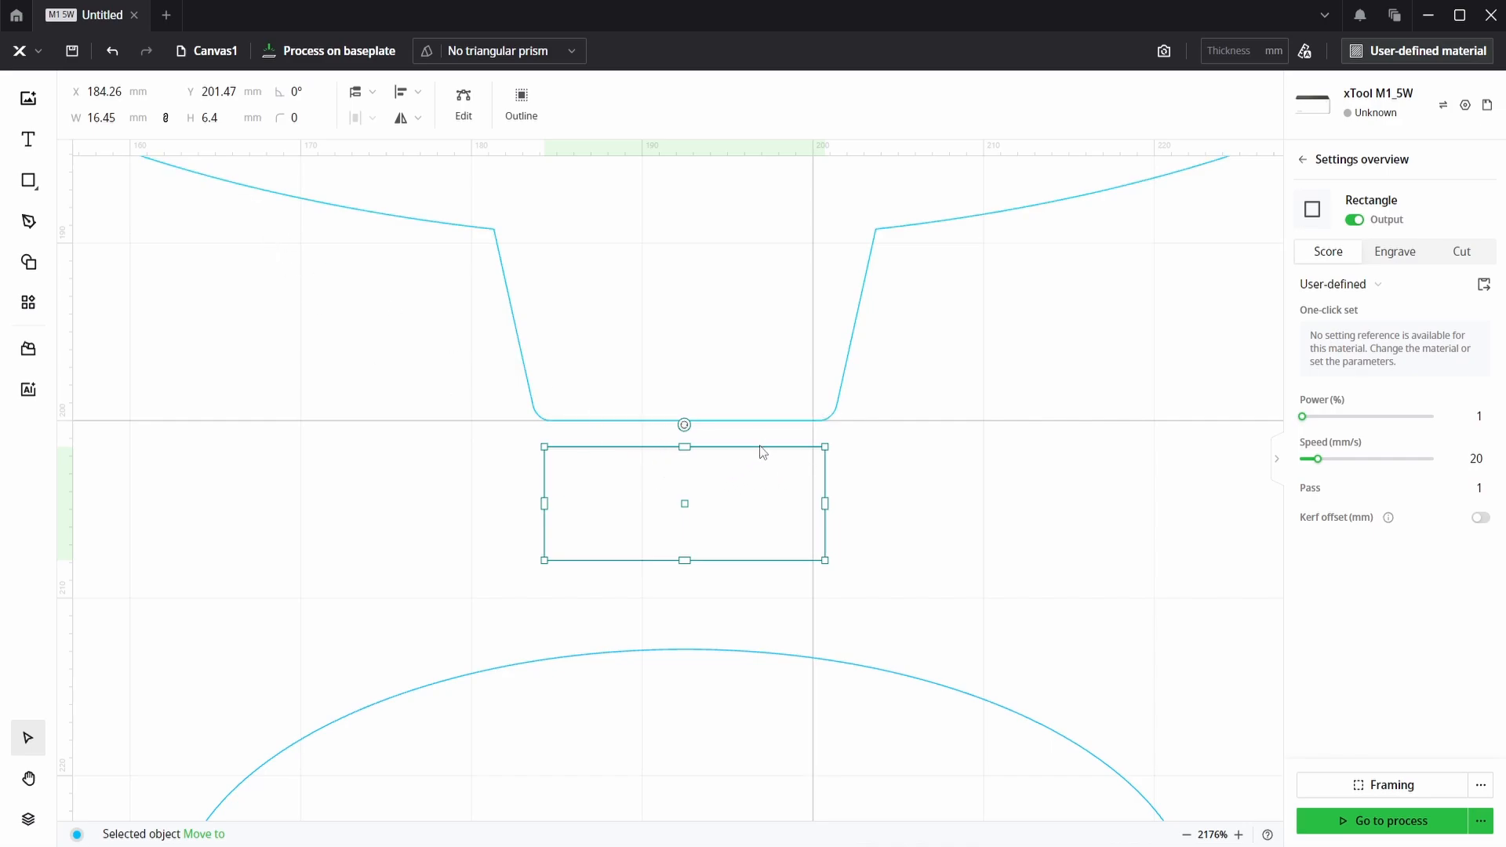
drag(759, 447, 761, 386)
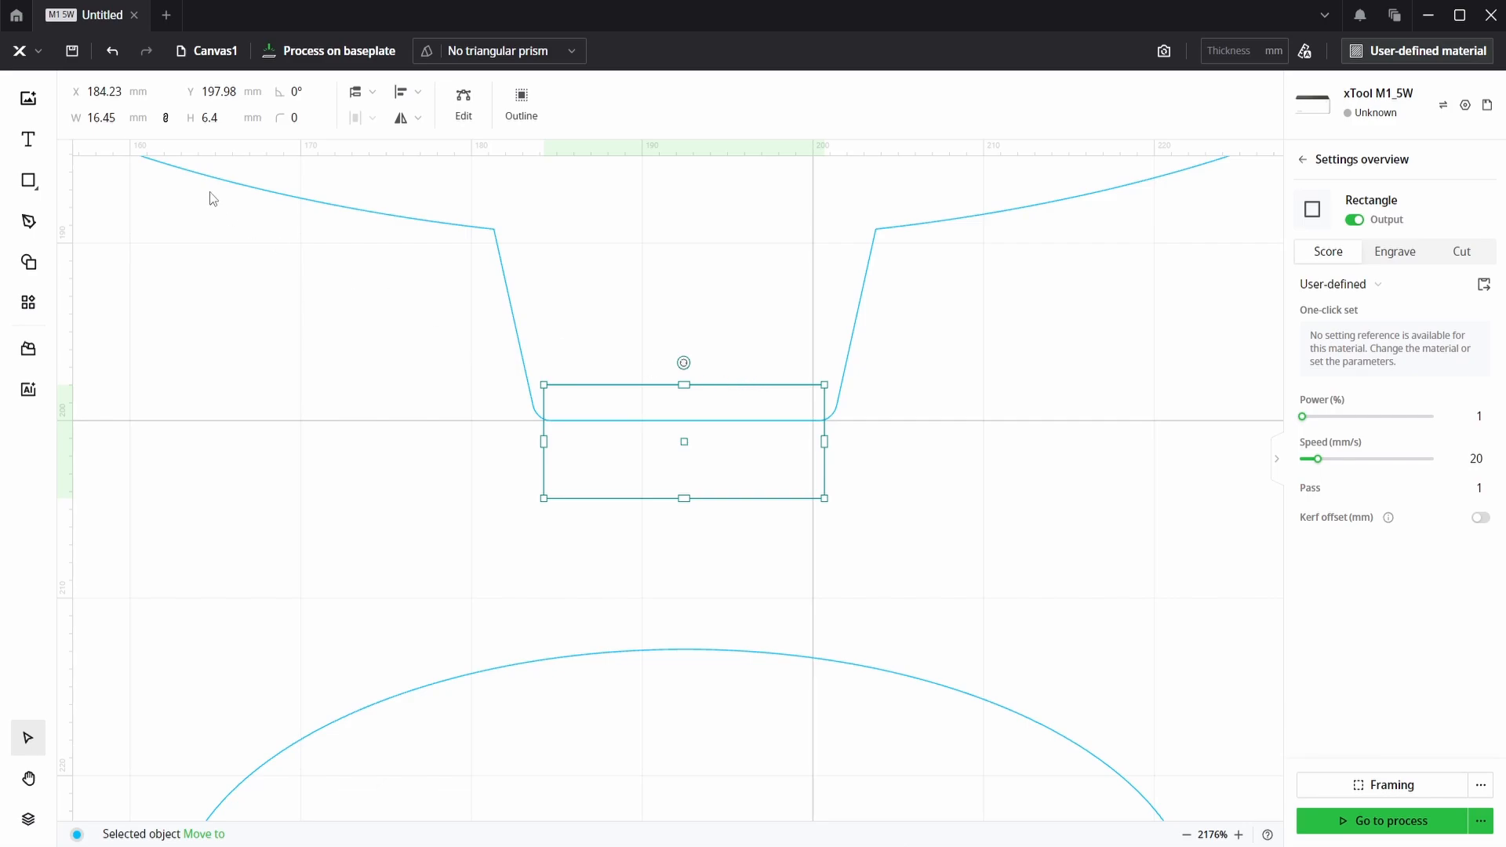
Step: Set the rectangle's width to 16 mm and move it down about 4.5 mm, clear of the trunk
click(82, 122)
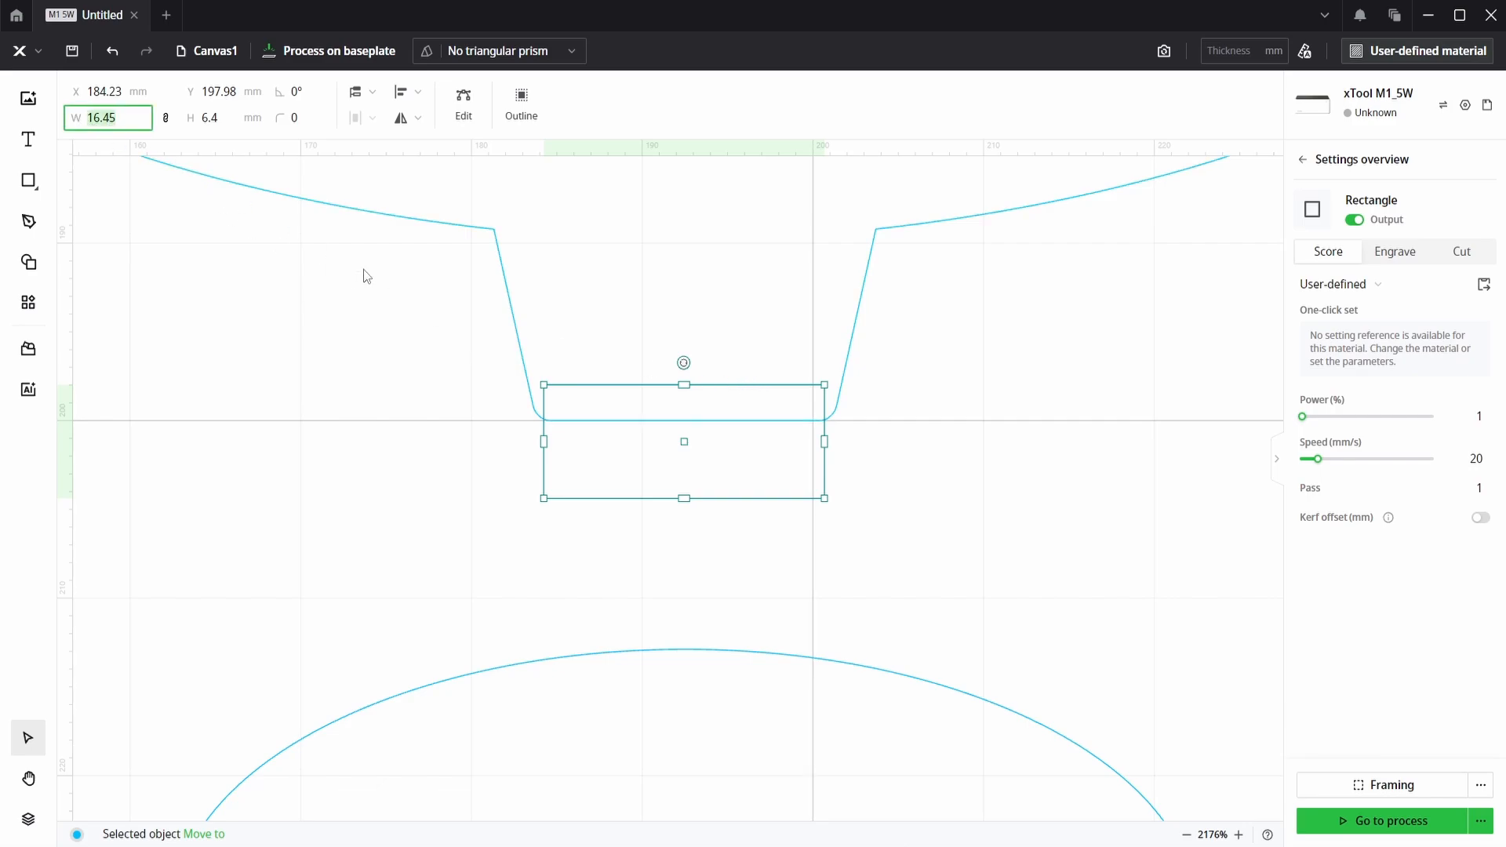
text(16)
key(Return)
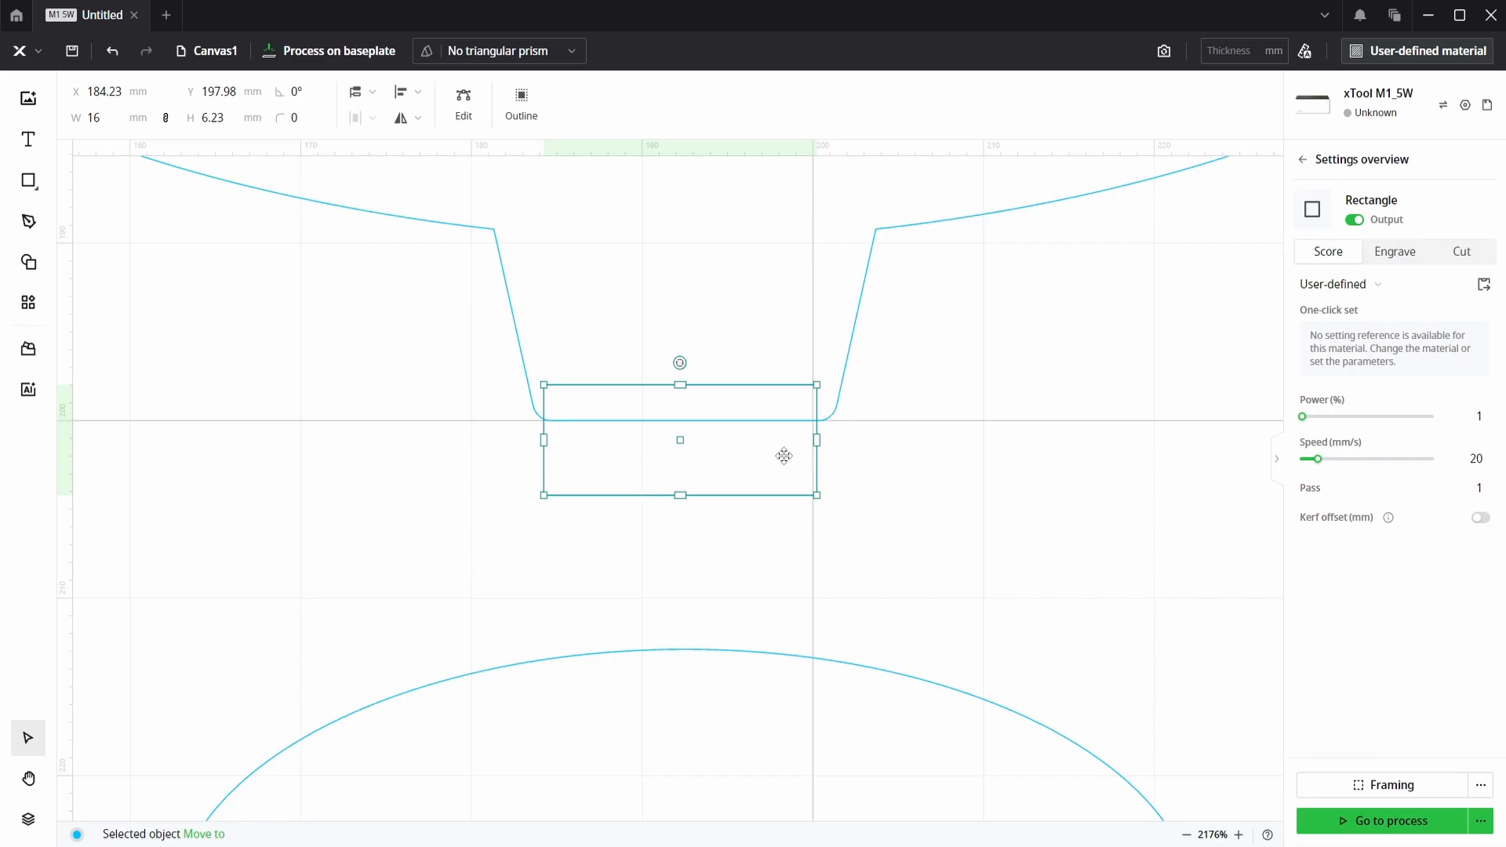
drag(783, 491, 784, 568)
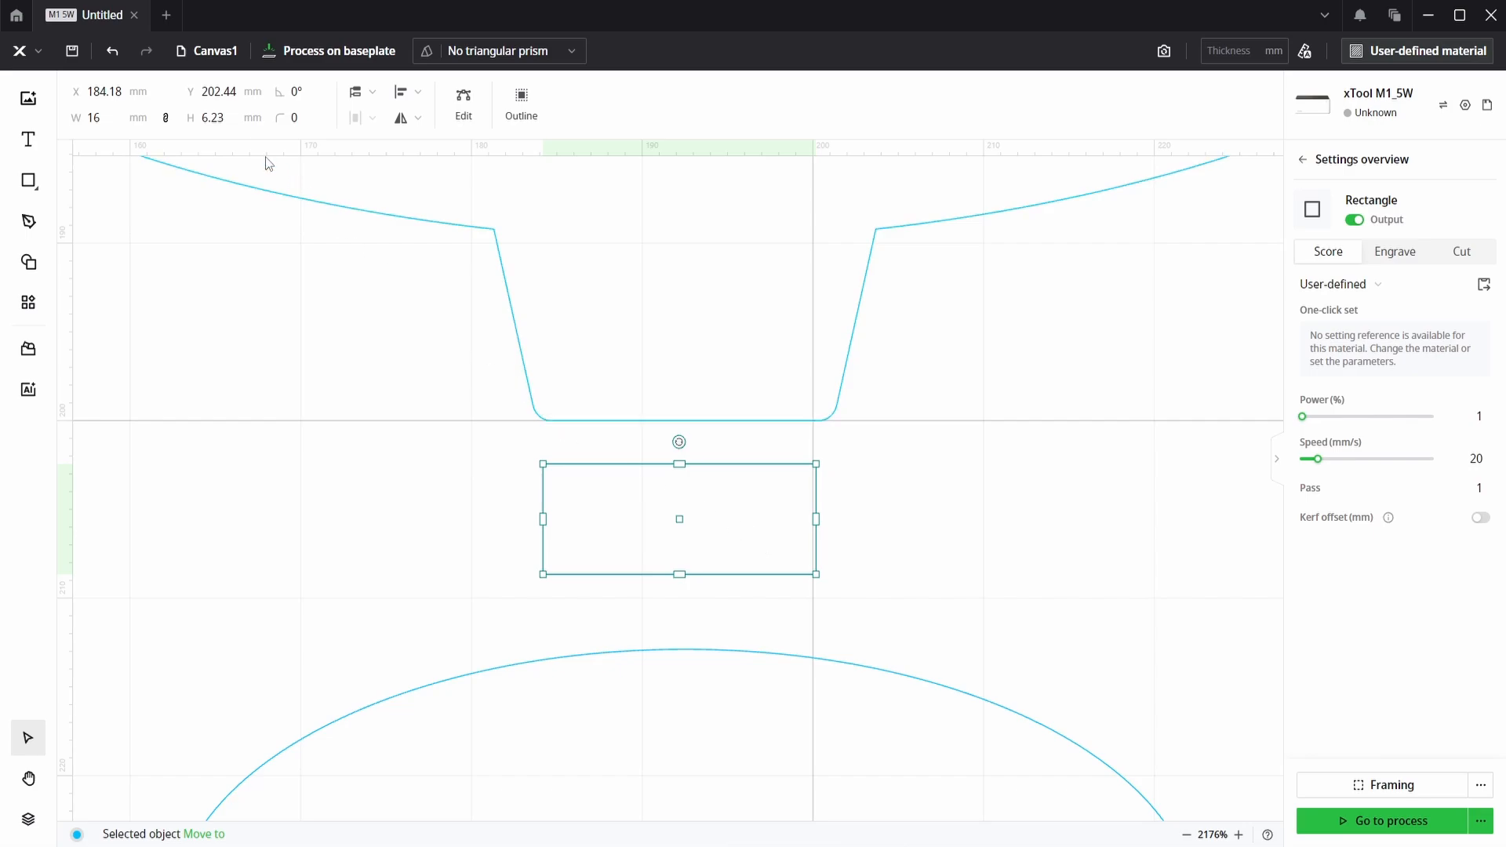
Step: Set the rectangle's height to 3 mm with proportions unlocked and centre it with Horizontal align center
click(166, 120)
click(223, 118)
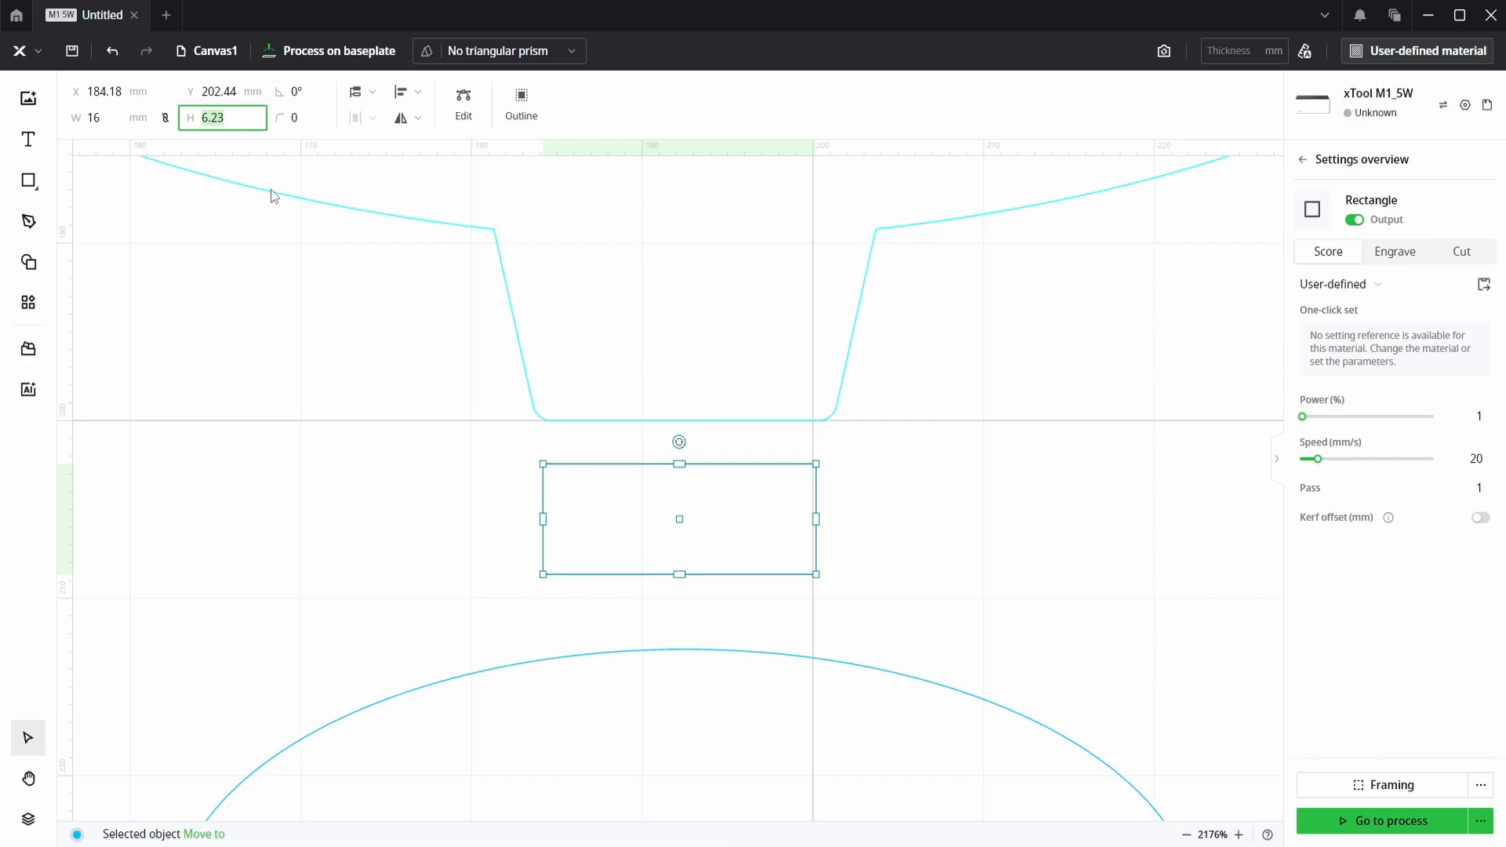
text(3)
key(Return)
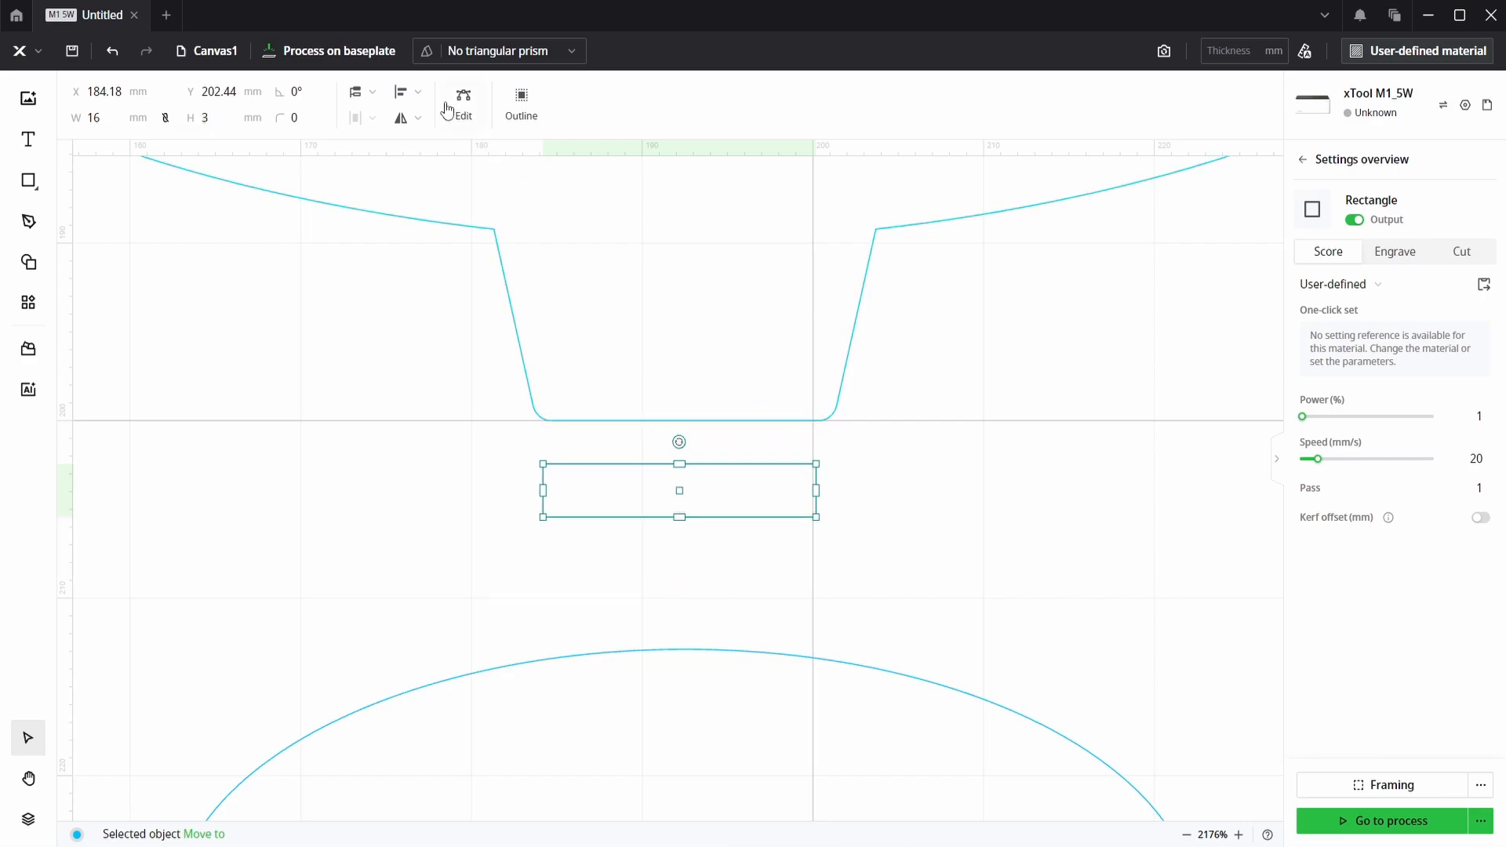
click(414, 92)
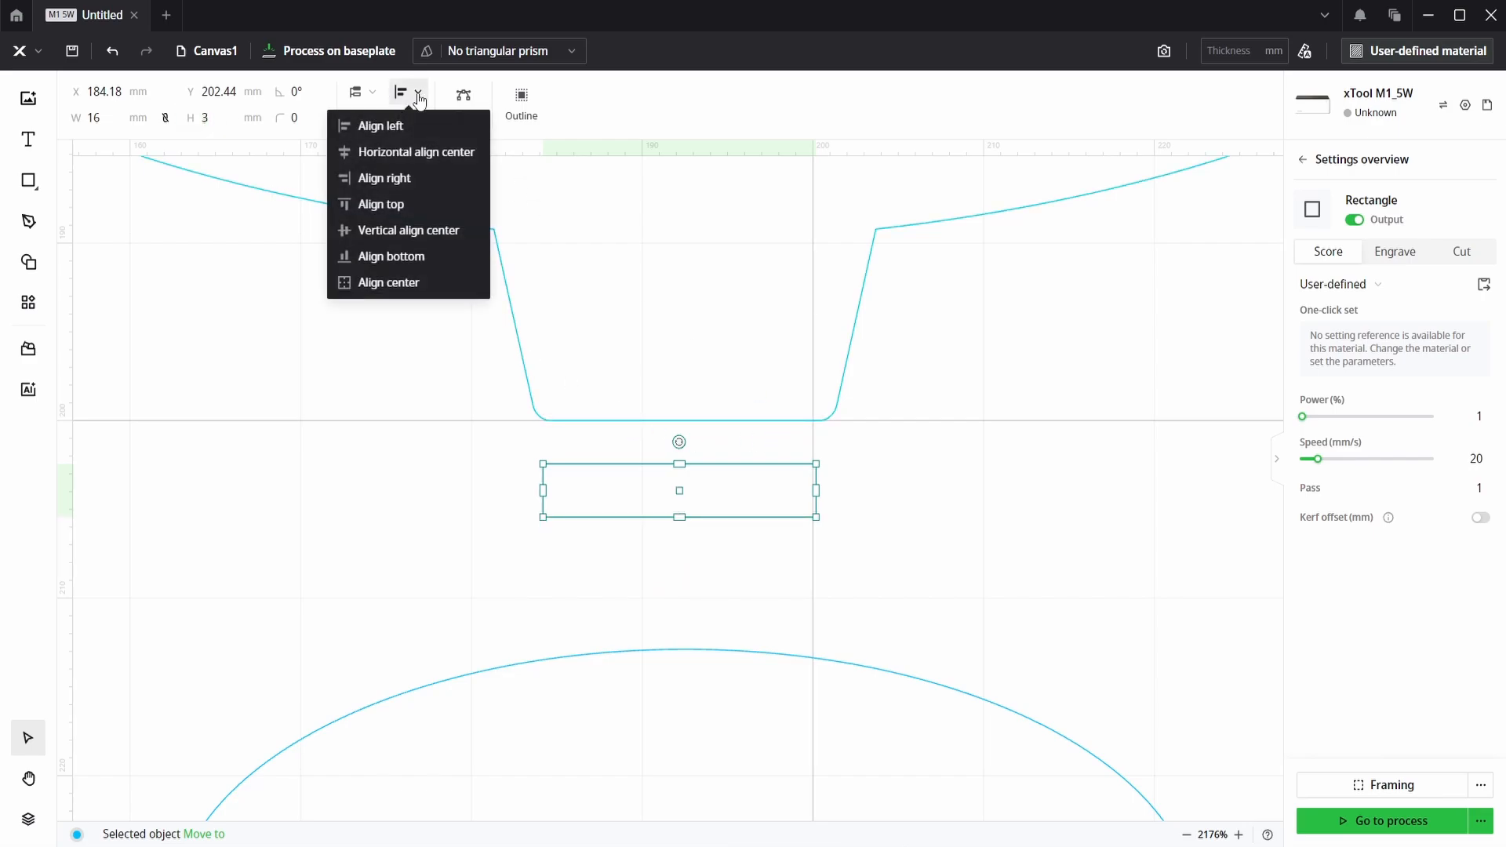
click(402, 151)
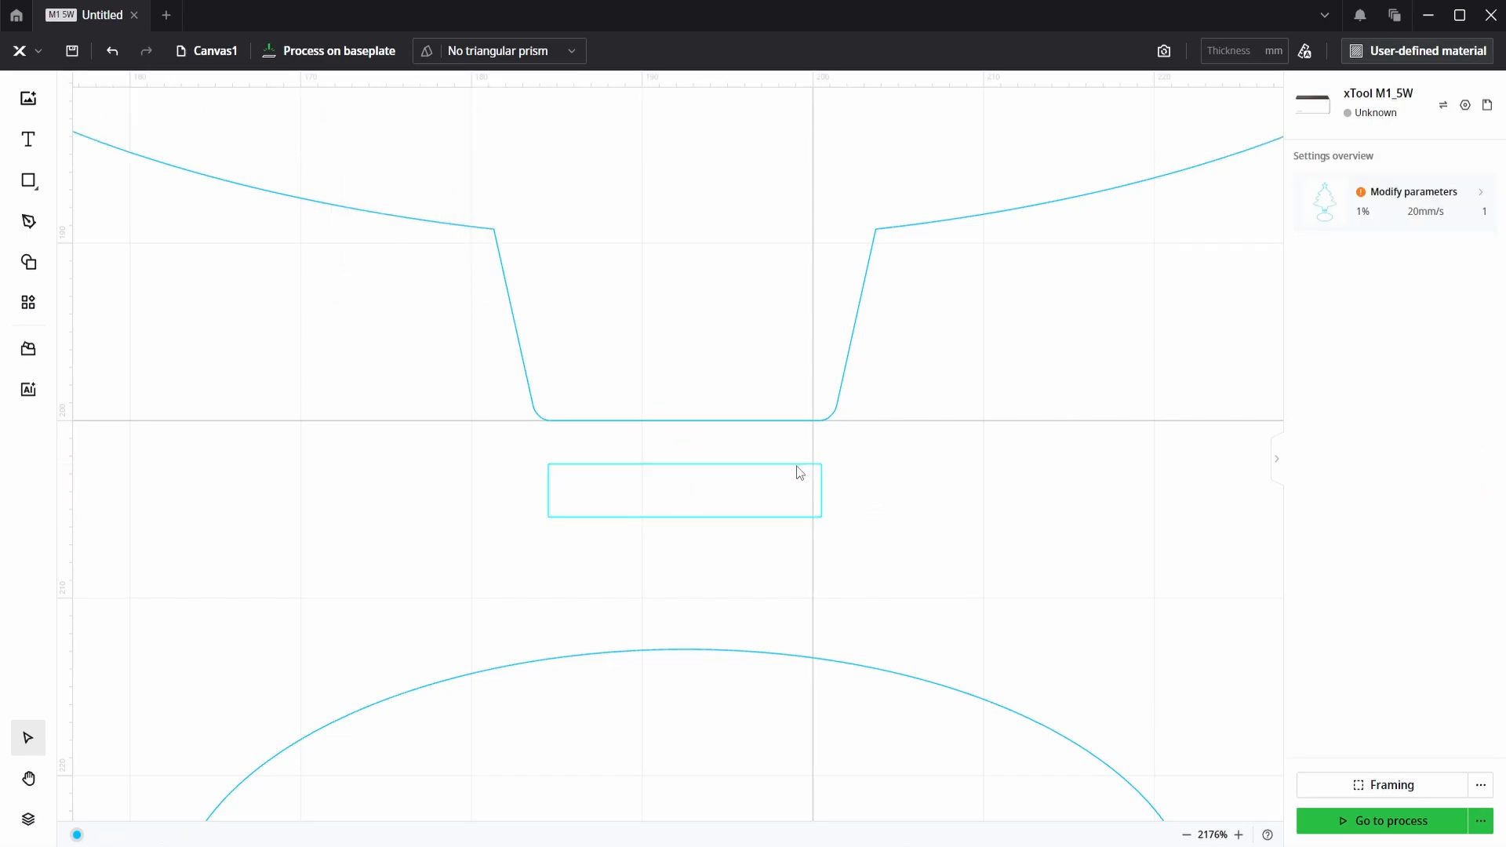
Step: Move the rectangle straight up until its upper edge meets the trunk's bottom edge, forming a tab
drag(794, 464, 795, 423)
scroll(715, 534, up, 3)
scroll(700, 589, up, 4)
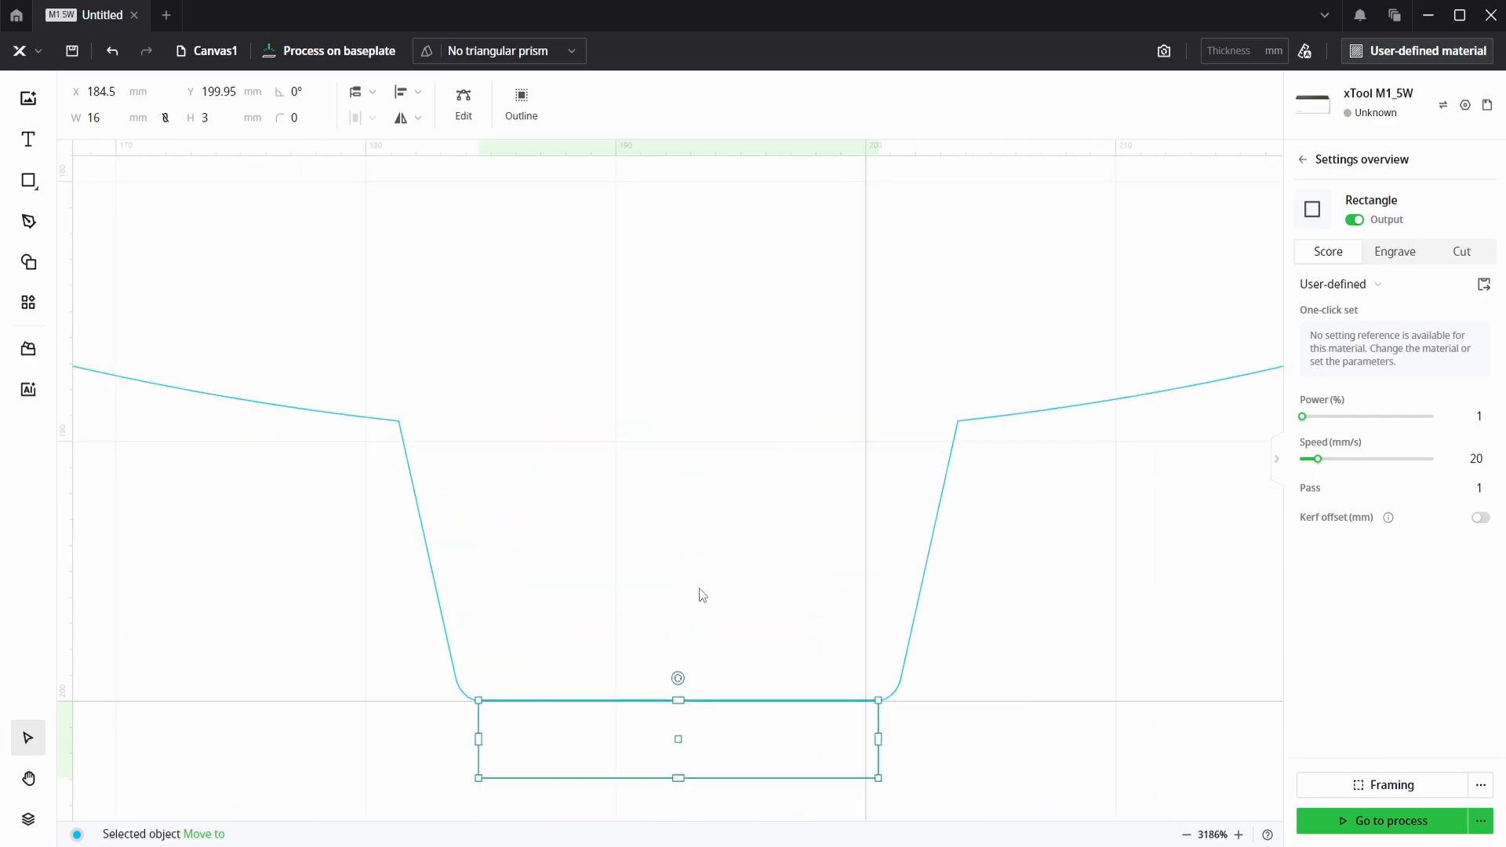
scroll(706, 593, up, 3)
scroll(741, 471, down, 3)
scroll(753, 436, up, 2)
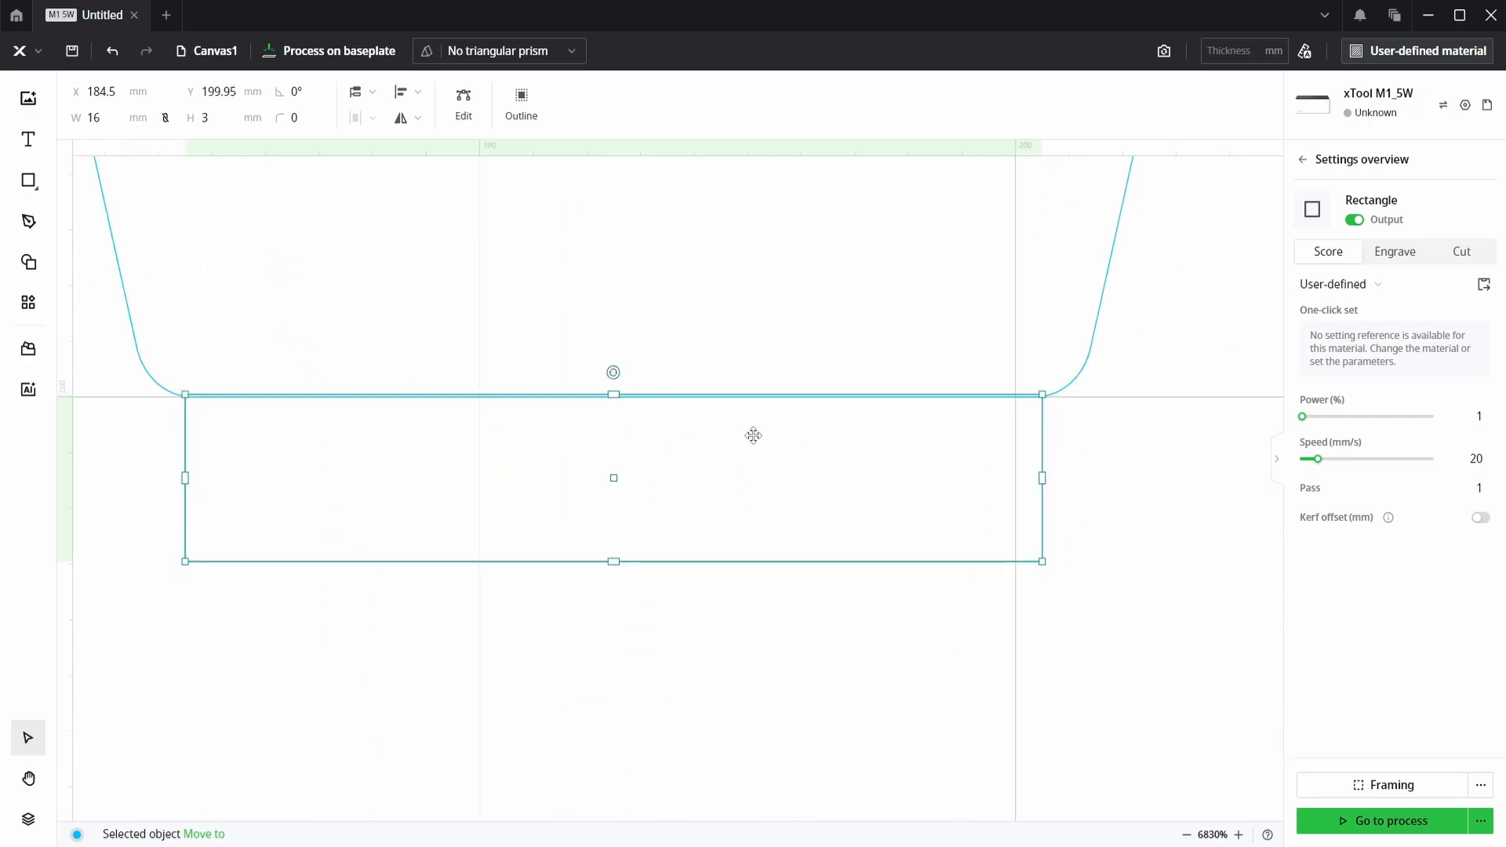
drag(1039, 424, 1040, 430)
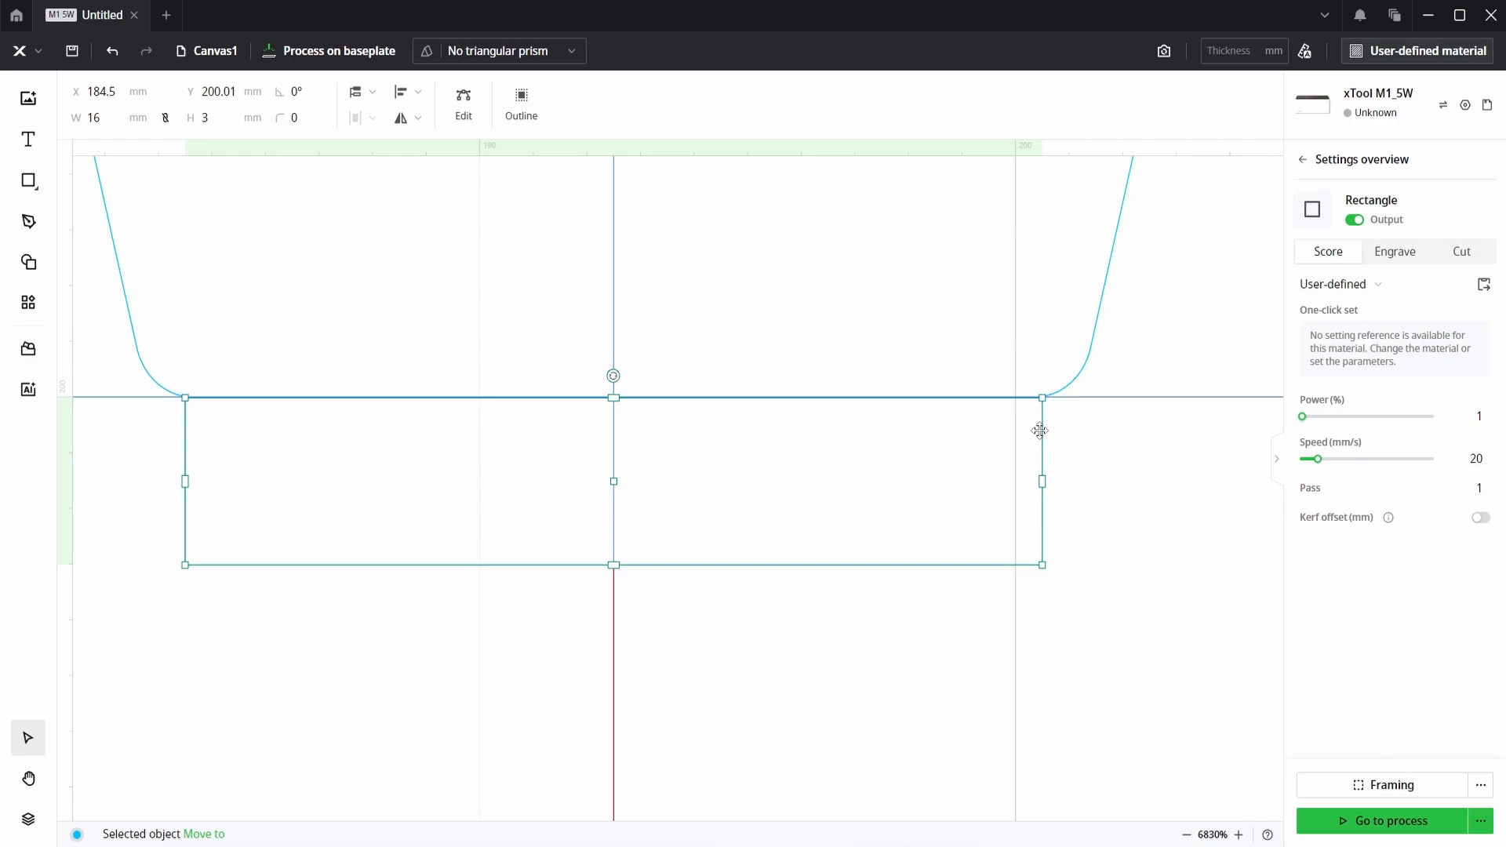
scroll(719, 454, down, 5)
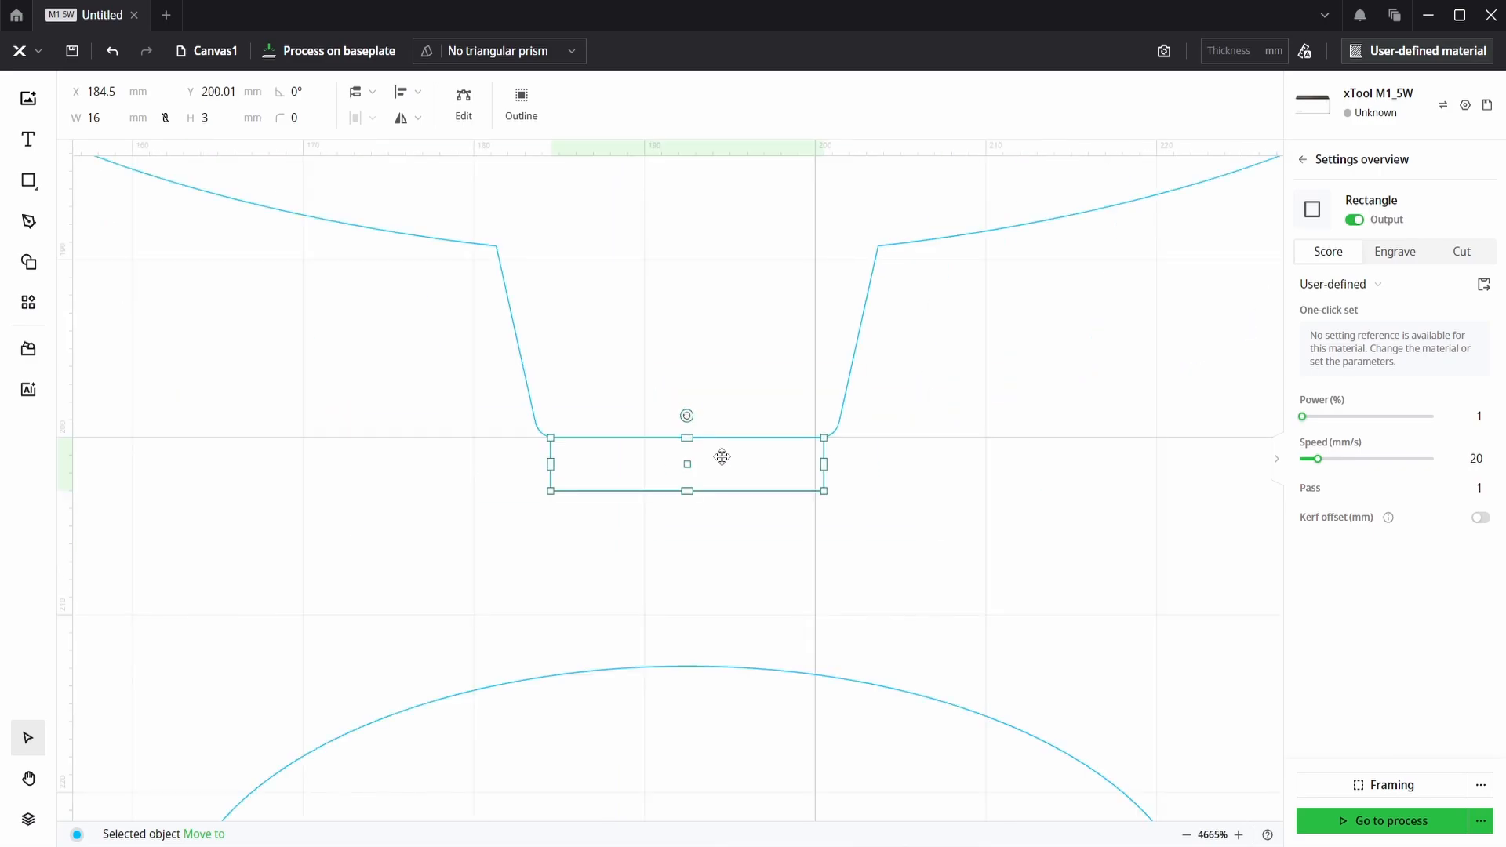
click(903, 500)
Step: Duplicate the 16 by 3 mm tab rectangle and move the copy inside the ellipse
scroll(885, 525, down, 3)
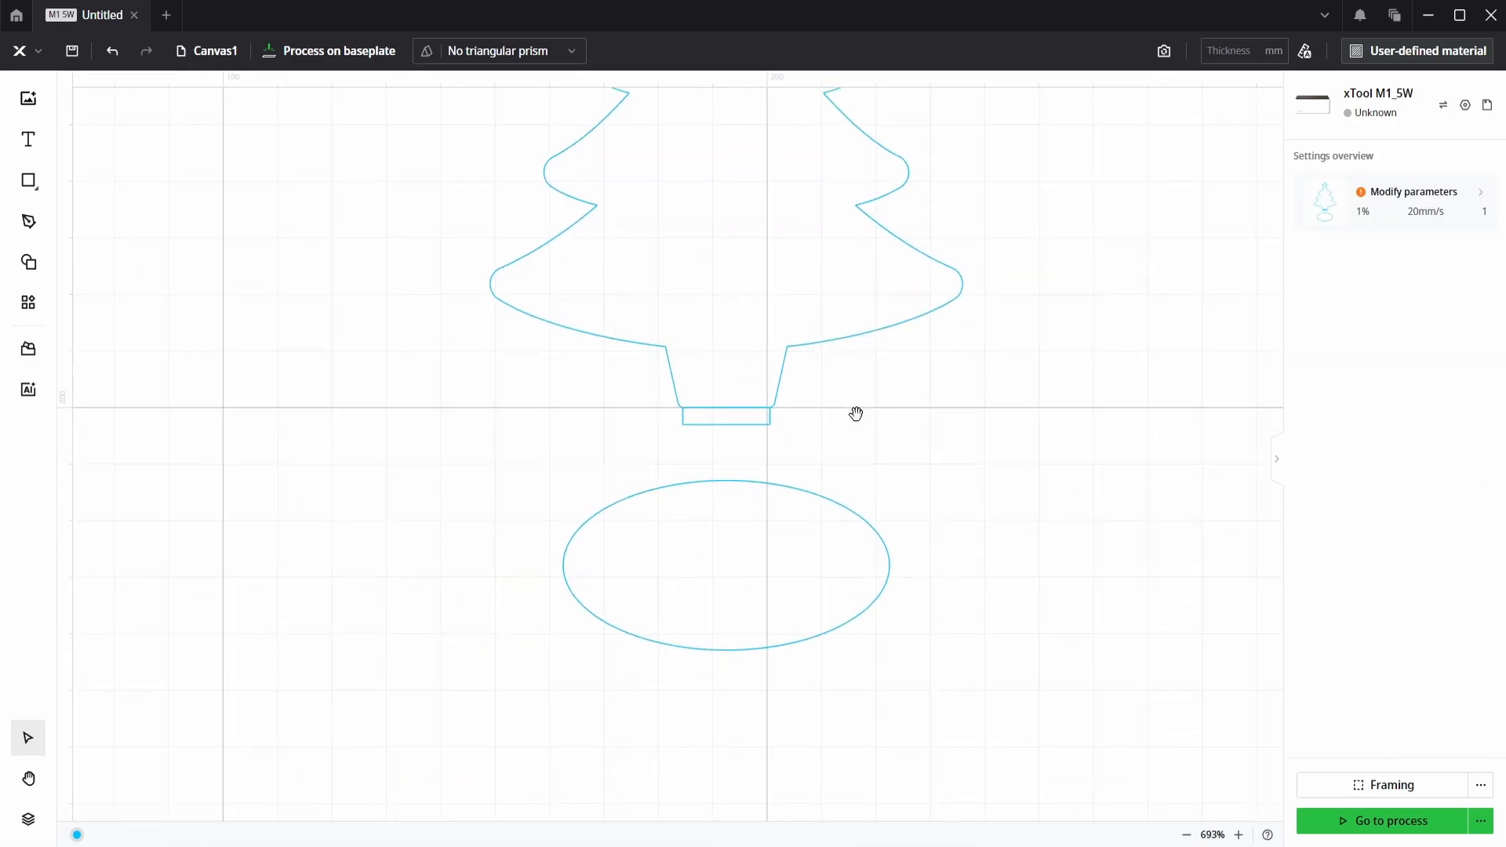
click(749, 427)
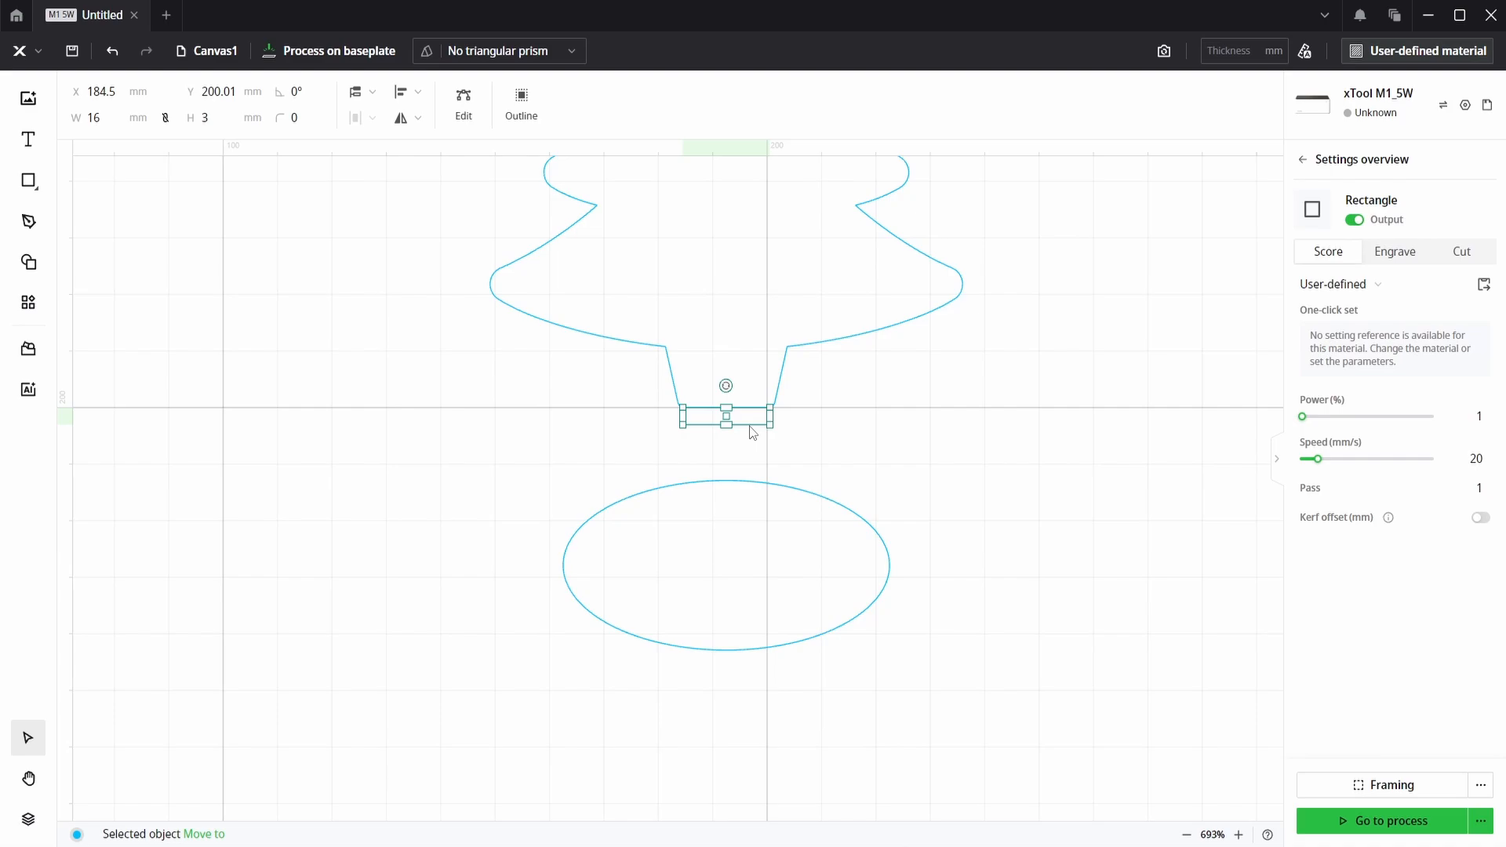
key(ctrl+d)
click(849, 467)
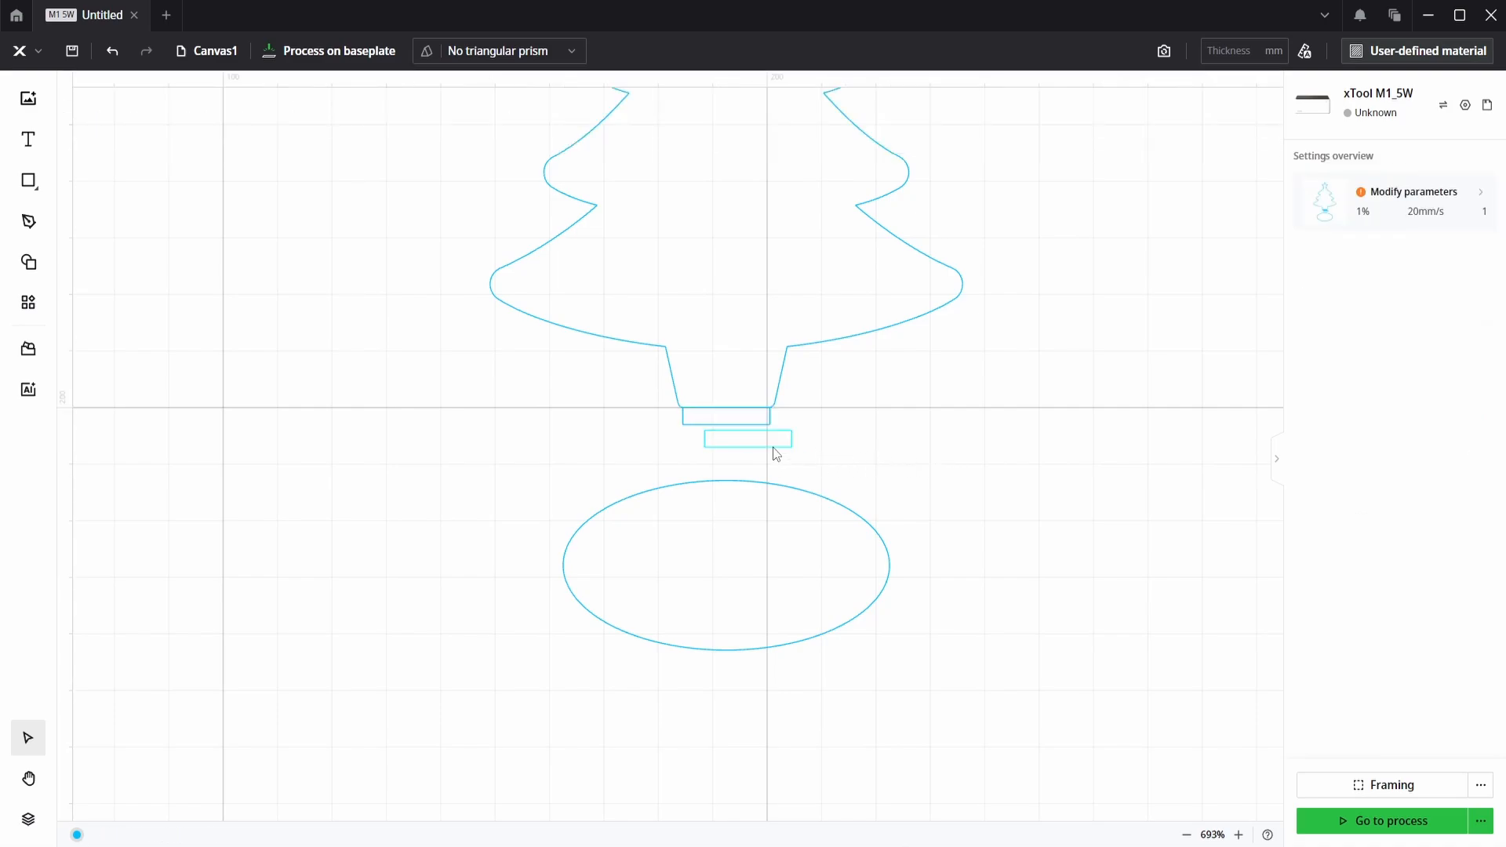
drag(776, 453, 798, 538)
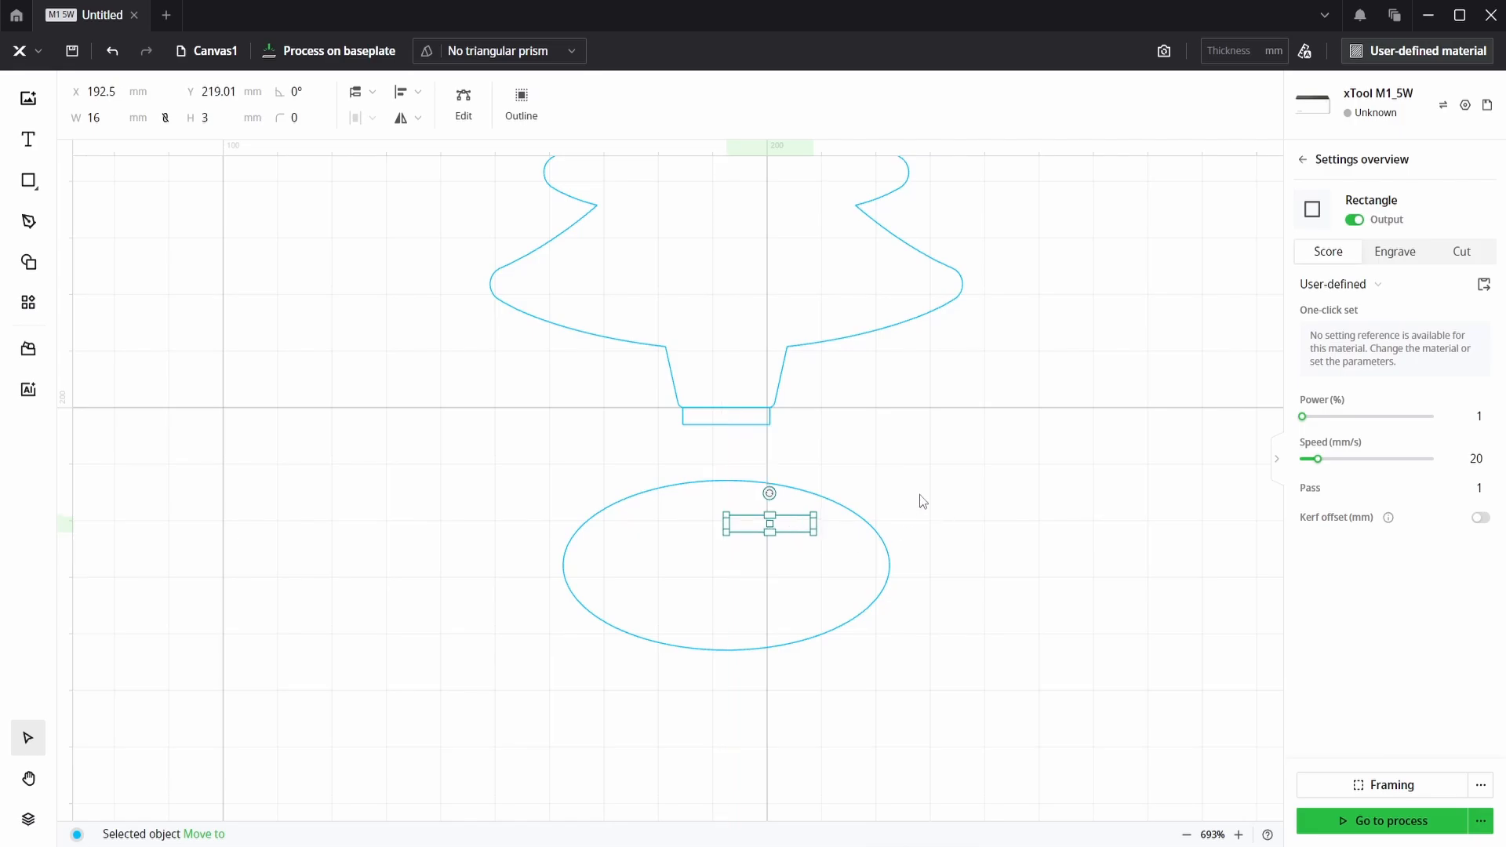
Step: Centre the copied rectangle within the ellipse using Align center and make the two shapes one compound vector
click(904, 506)
drag(908, 491, 765, 596)
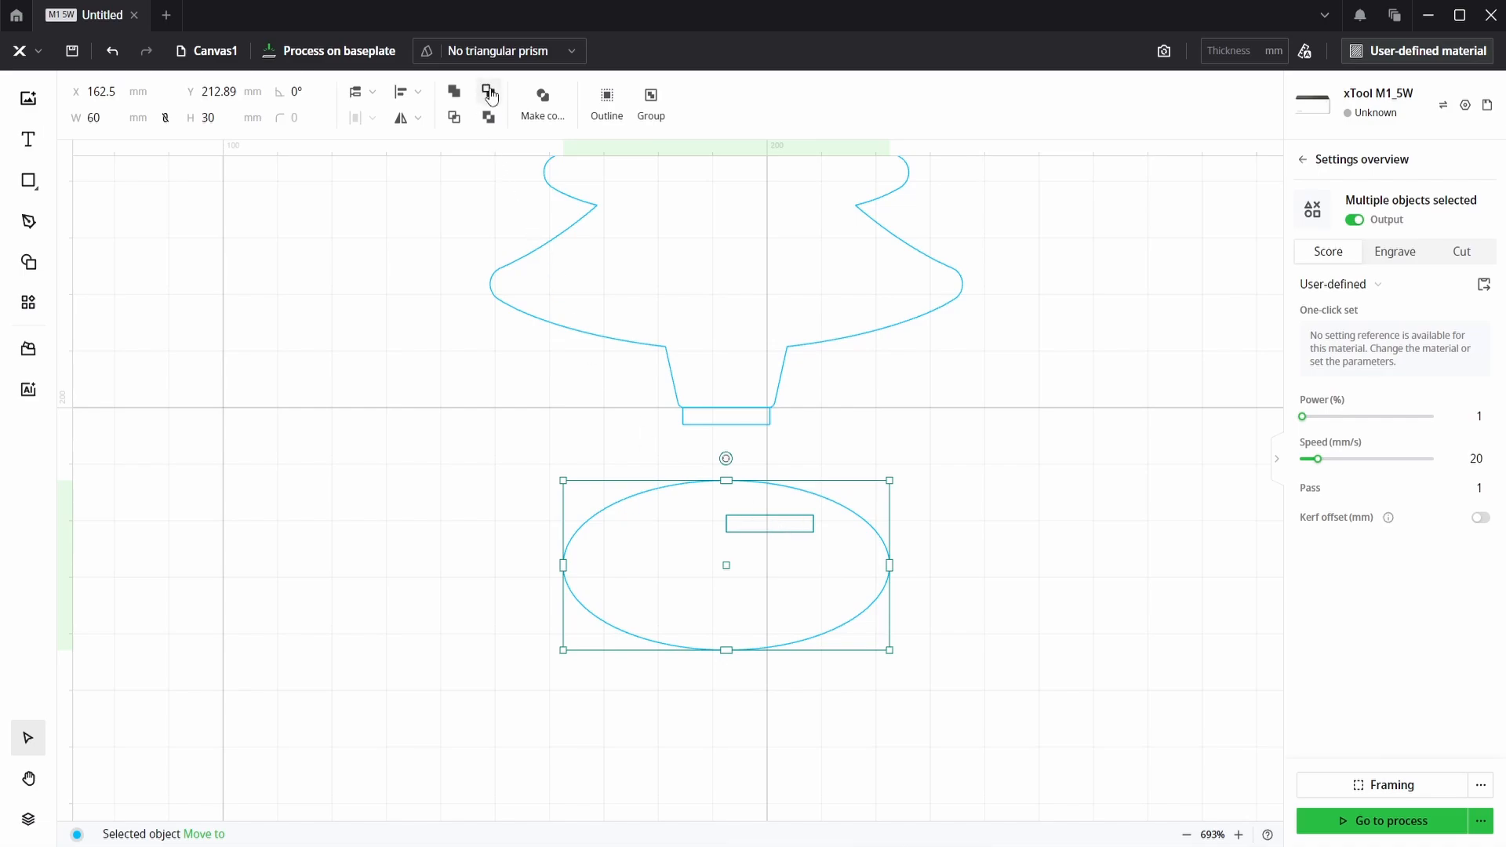
click(417, 94)
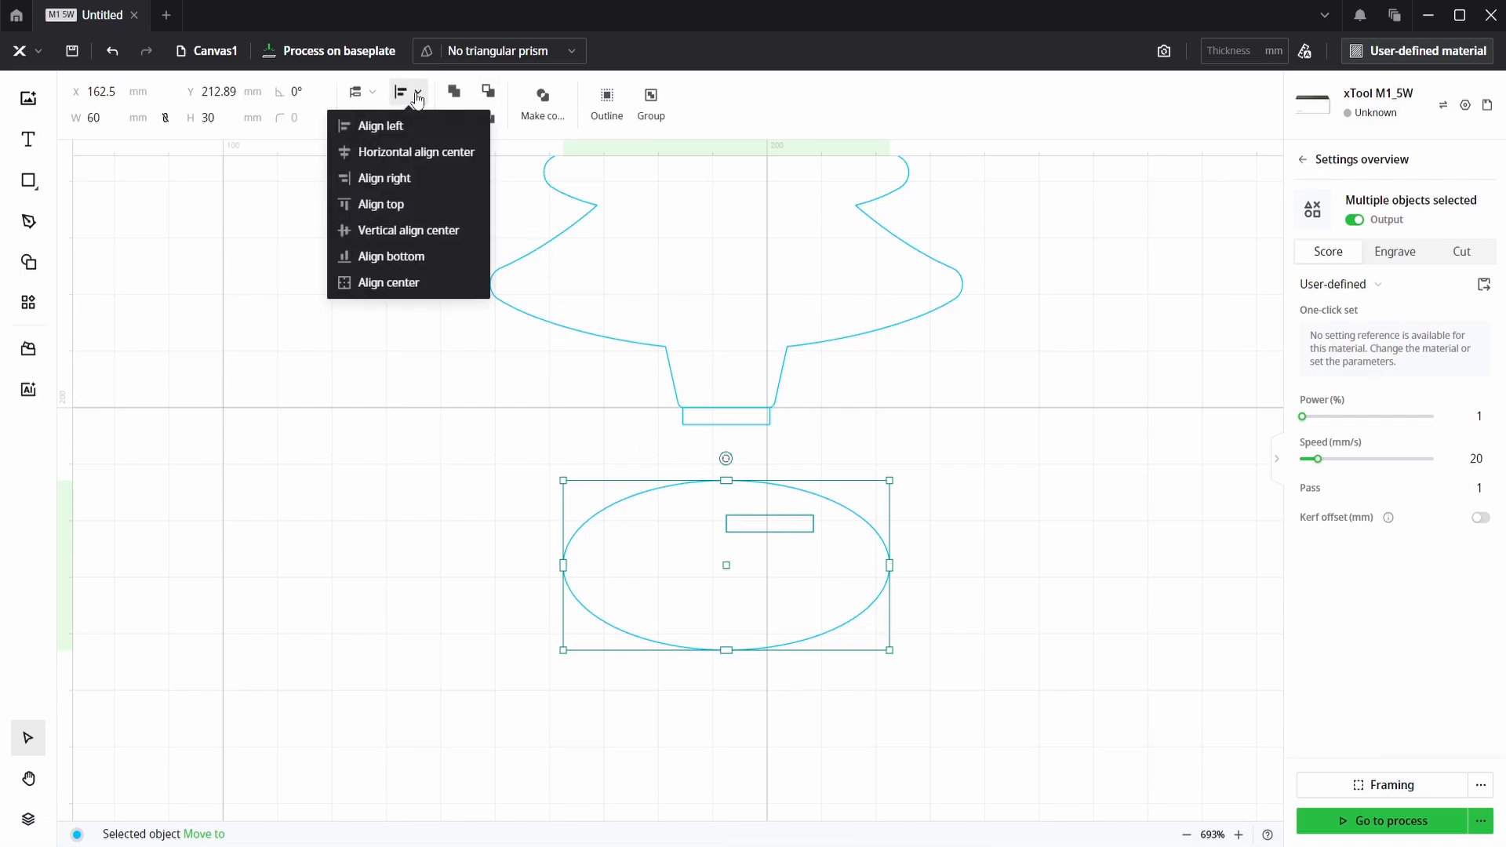
click(404, 284)
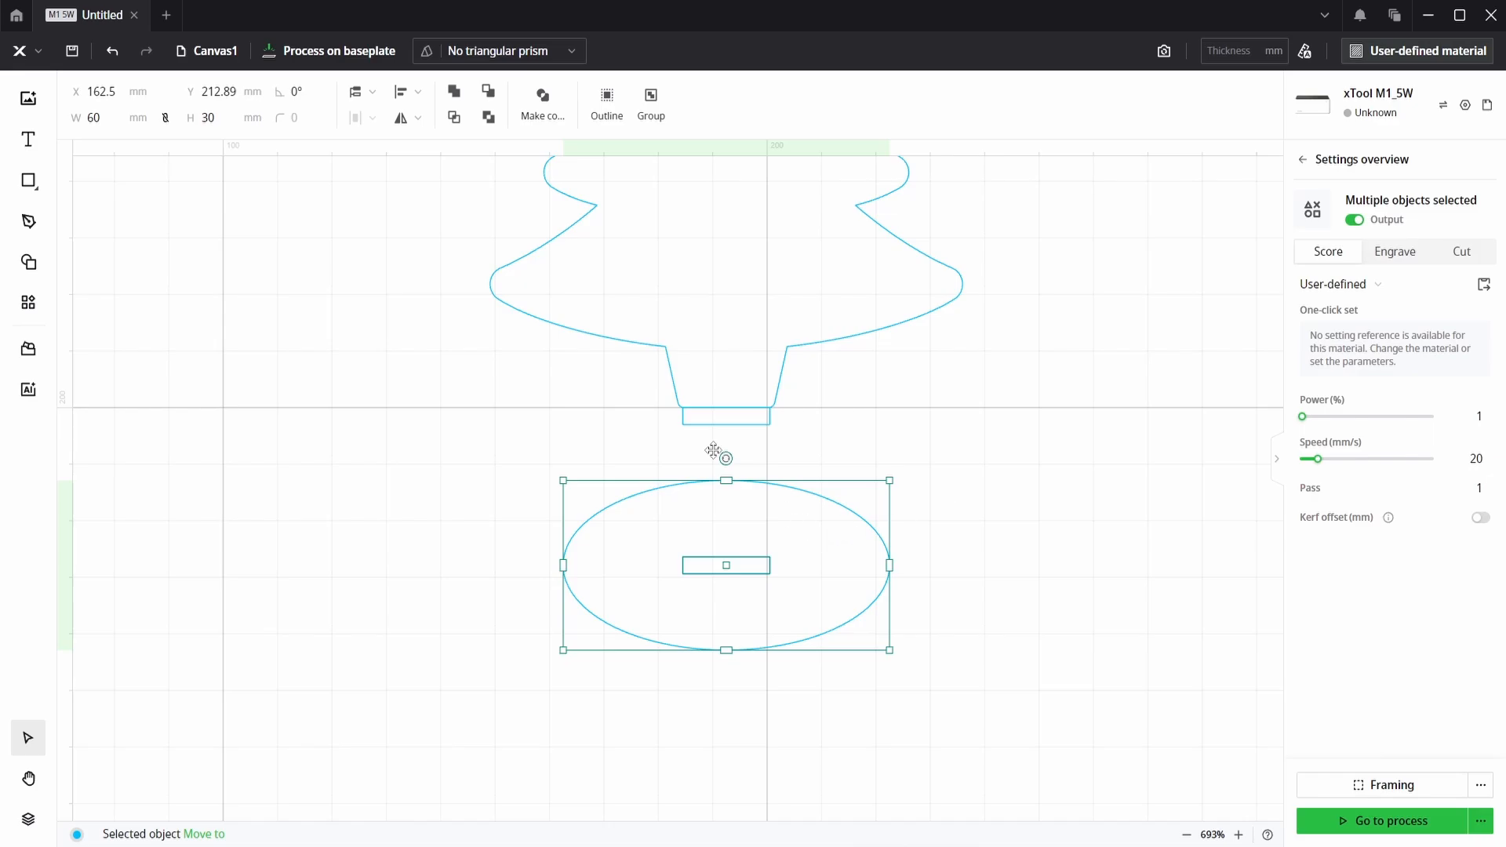
click(543, 103)
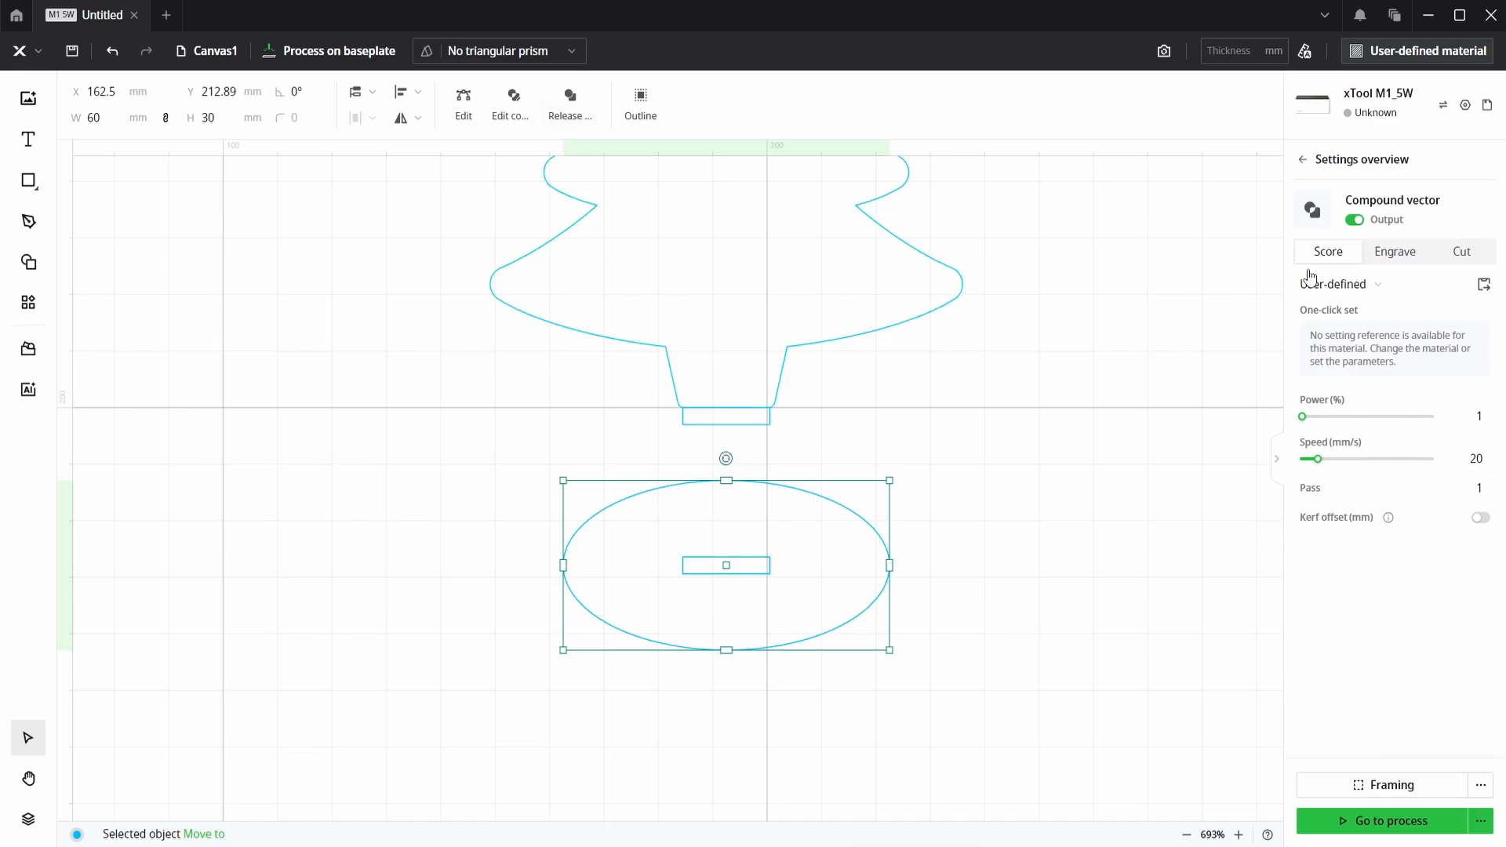
Step: Preview the oval base compound vector as Engrave and return it to Score
click(1396, 251)
click(933, 572)
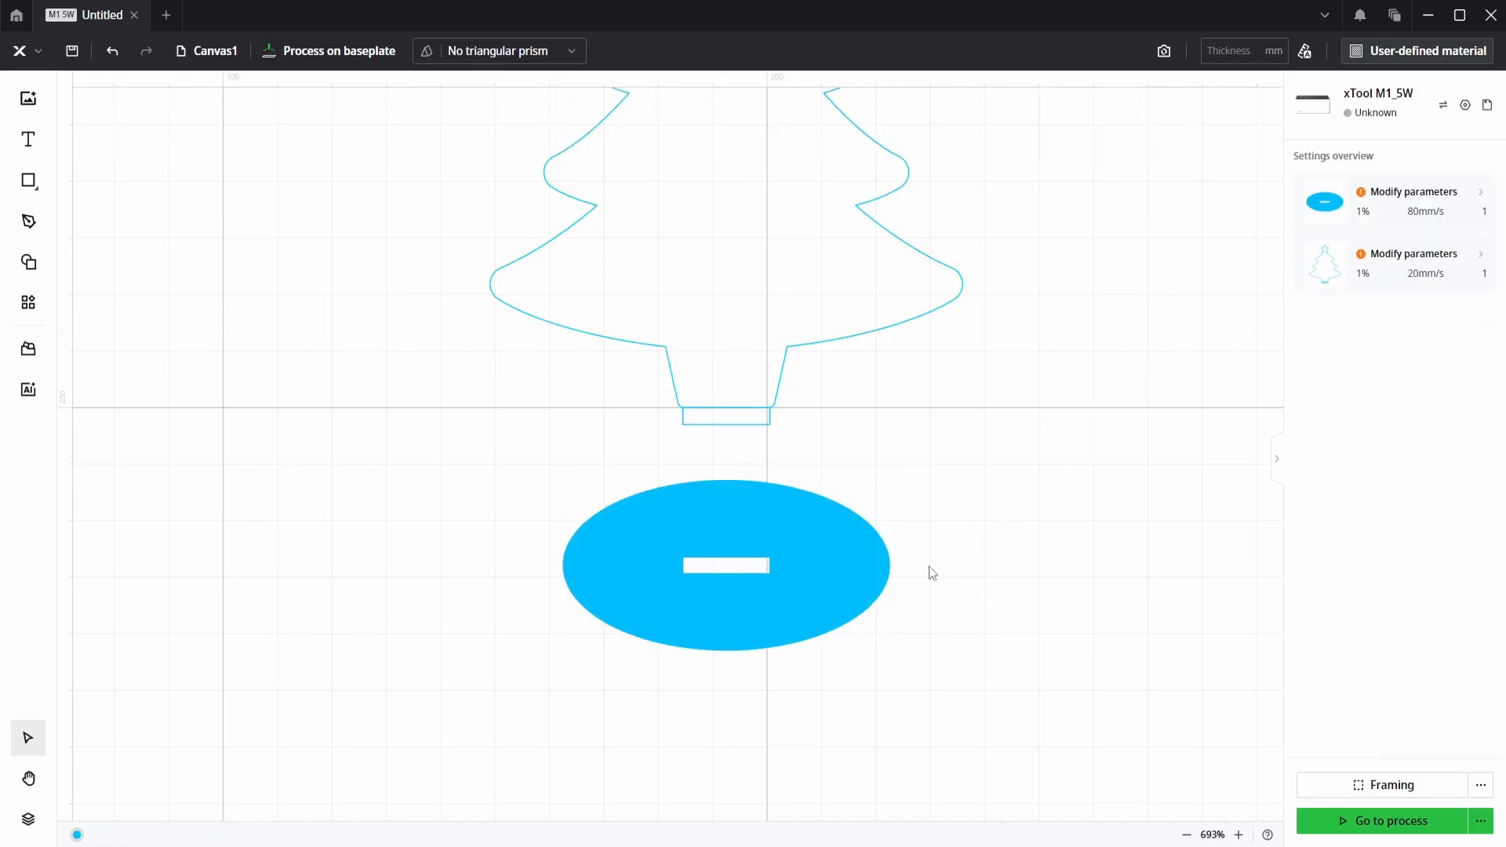
click(841, 568)
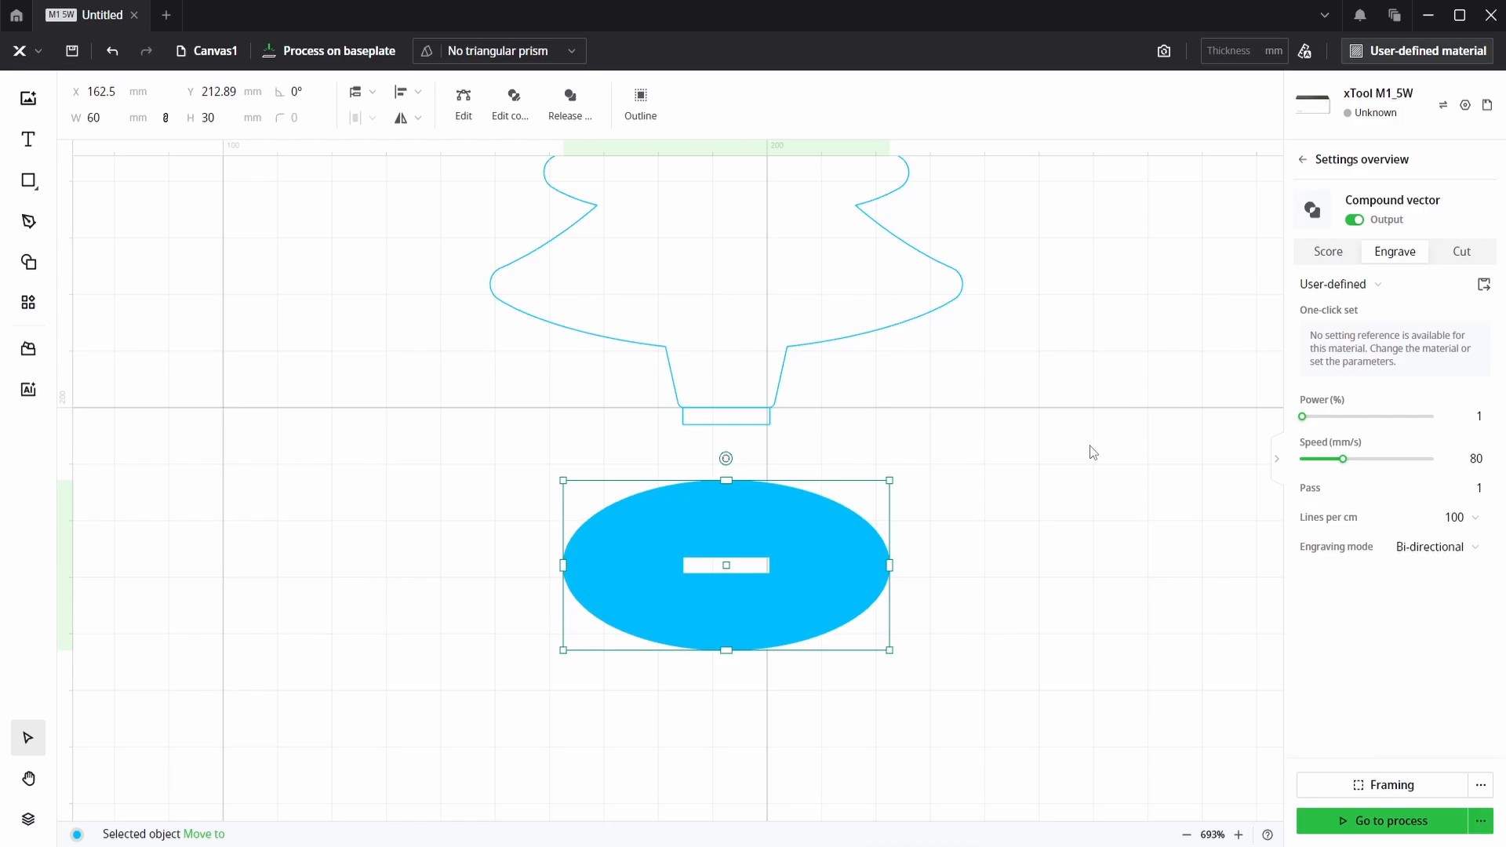
click(1329, 251)
click(1021, 540)
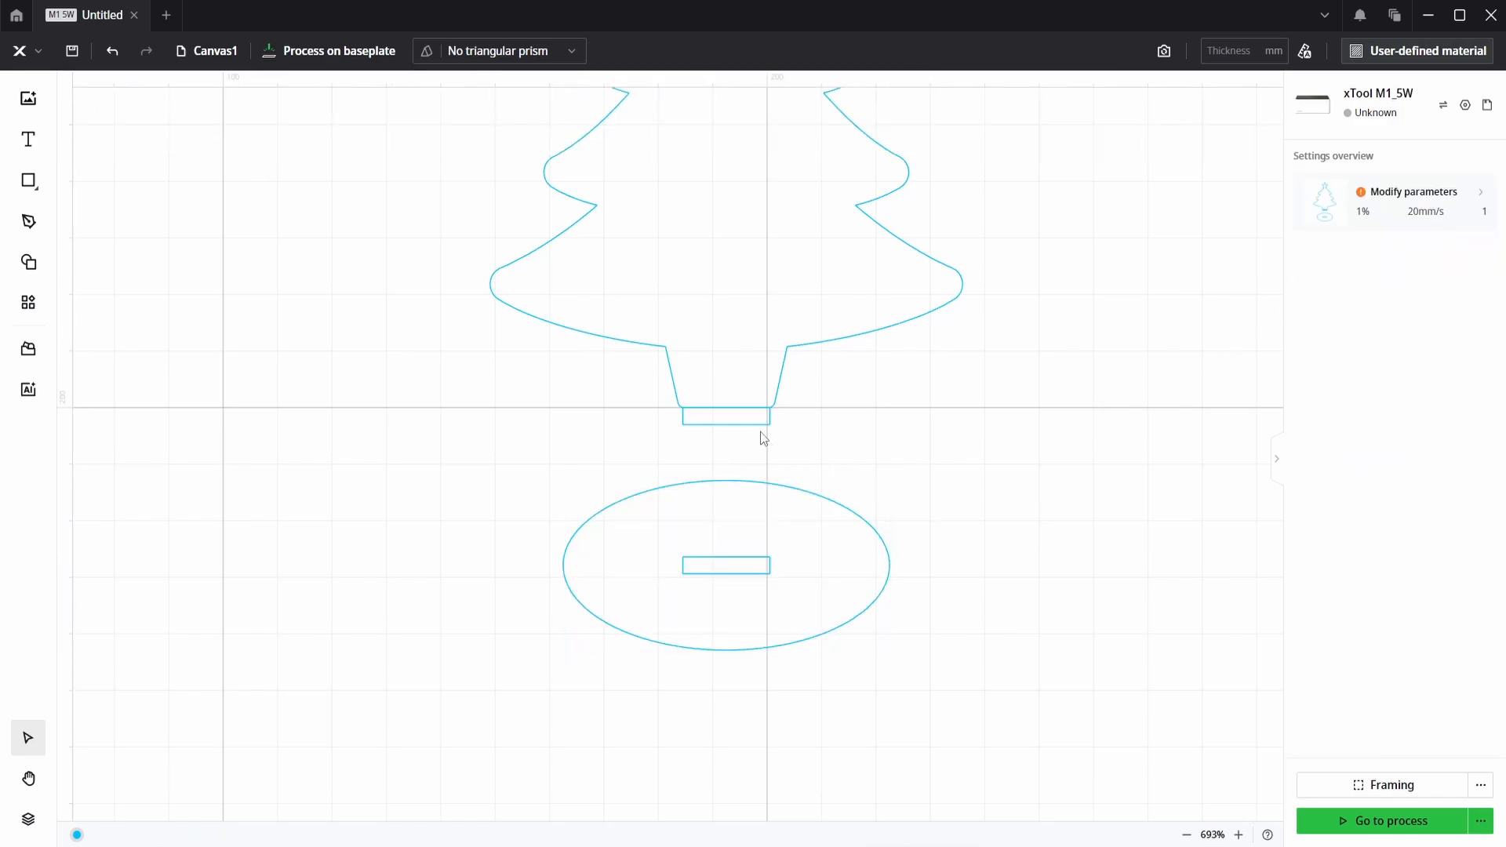
Step: Stretch the tab rectangle's upper edge into the trunk so the rectangle is about 10.4 mm high
scroll(752, 404, up, 5)
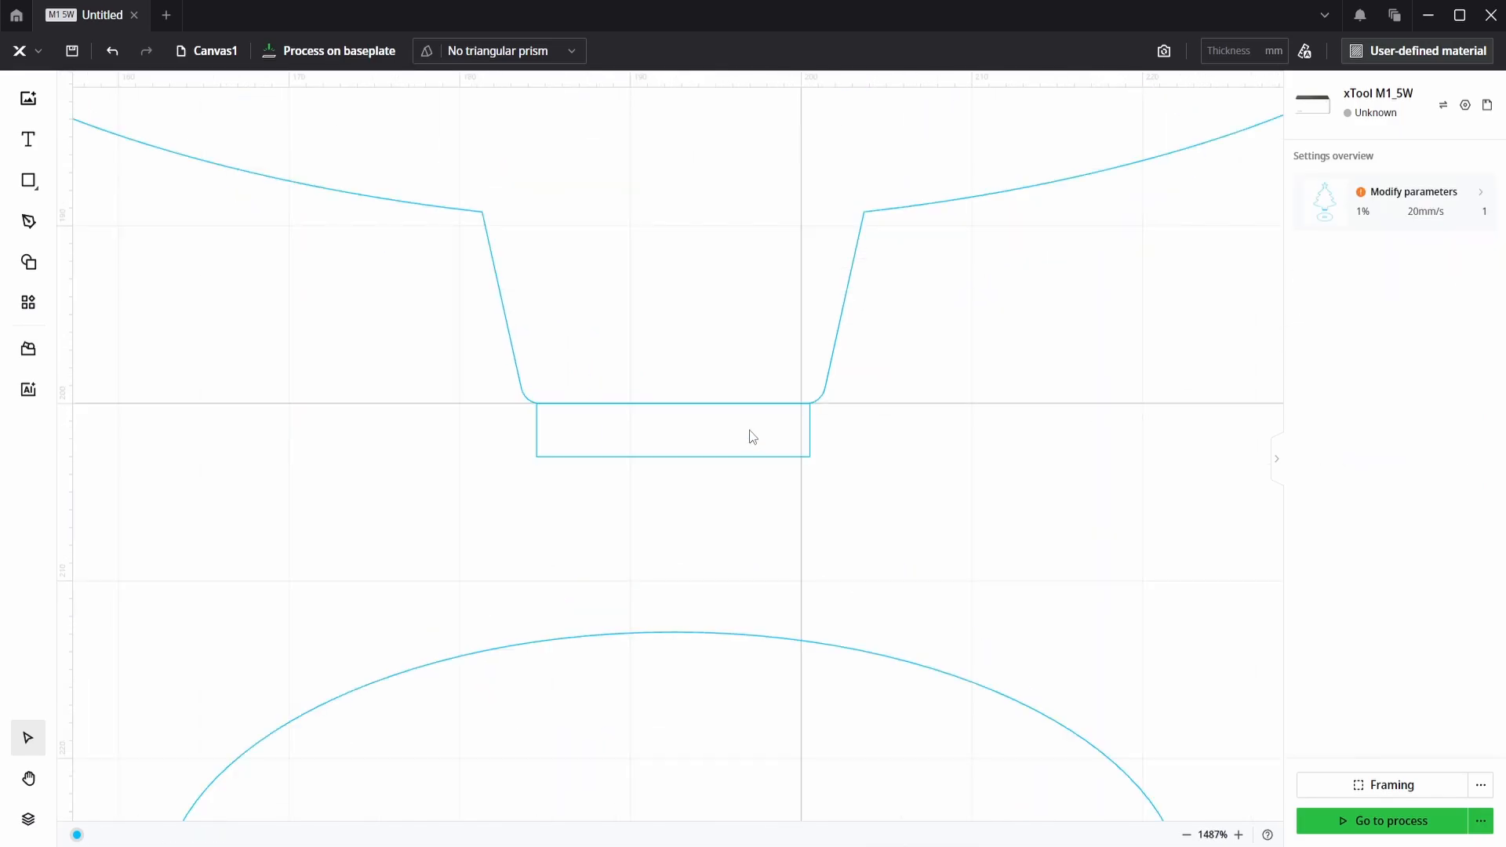
drag(827, 489, 765, 441)
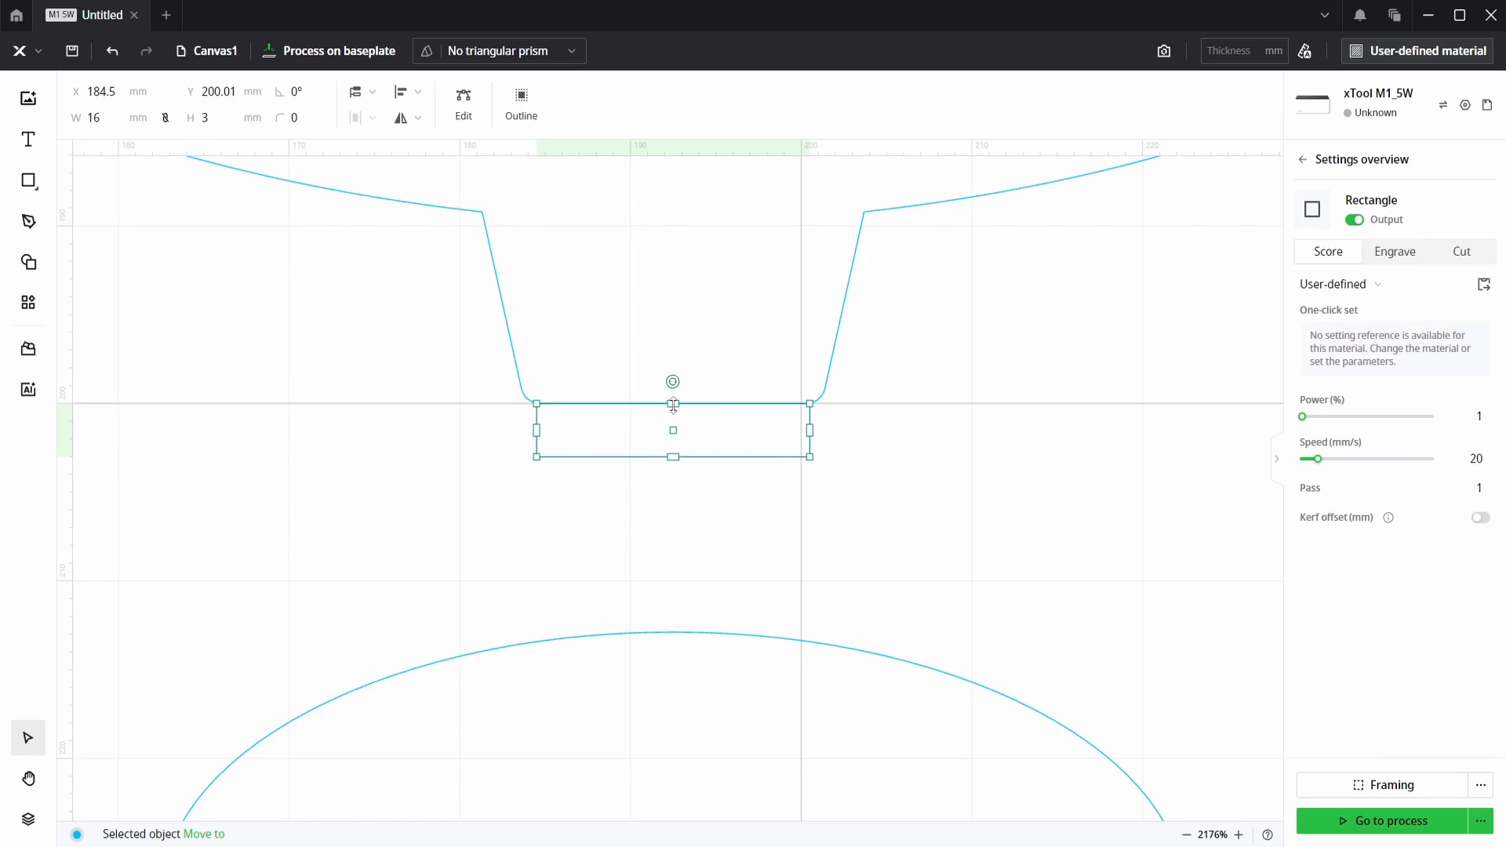
drag(673, 405, 673, 272)
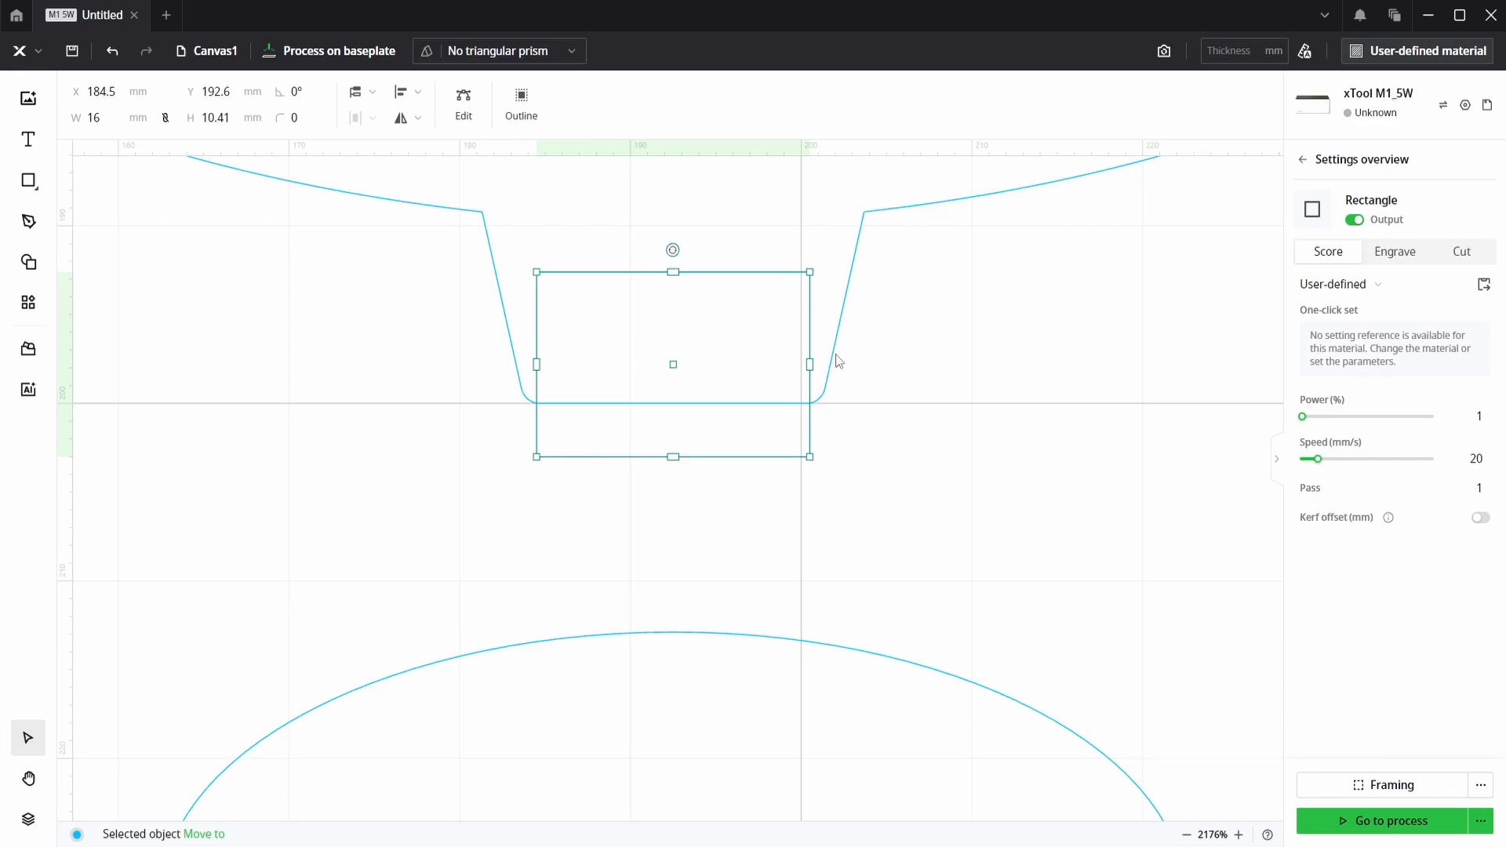
scroll(830, 338, down, 8)
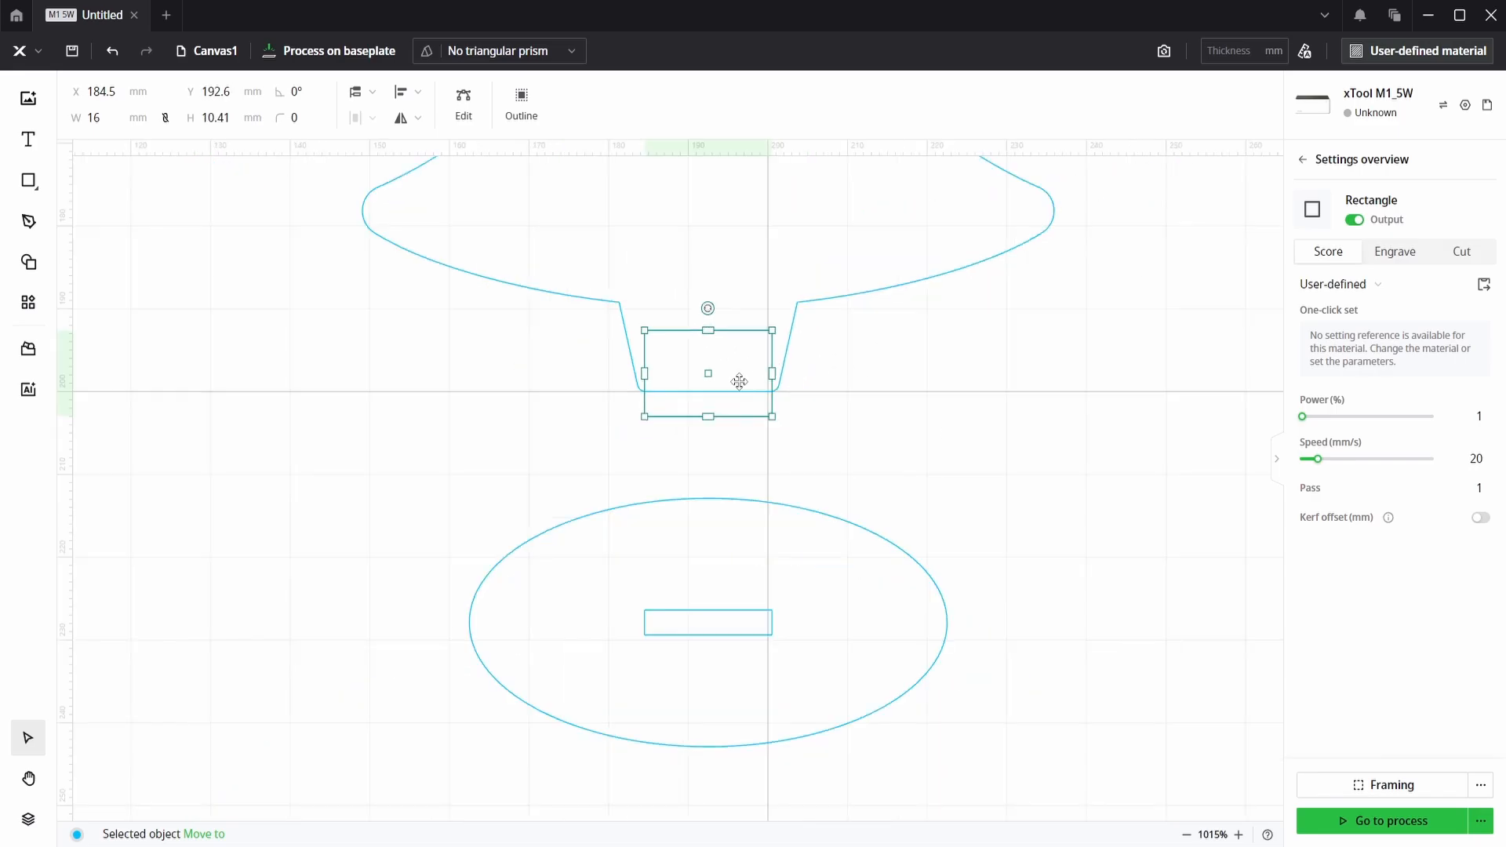
click(845, 394)
Step: Unite the tree outline and the overlapping tab rectangle into a single outline
scroll(922, 361, up, 3)
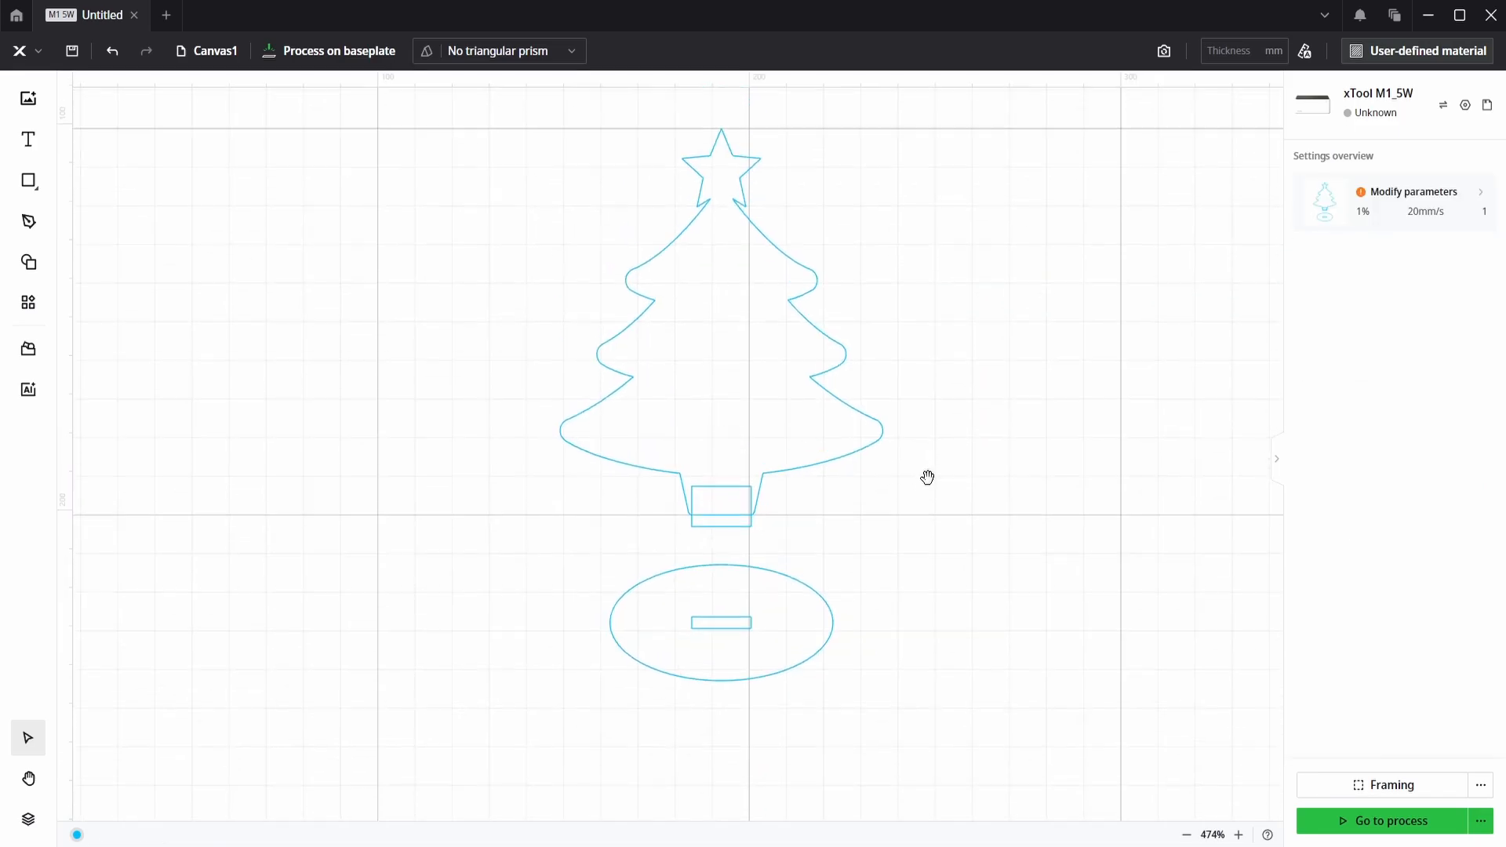
drag(868, 518, 646, 428)
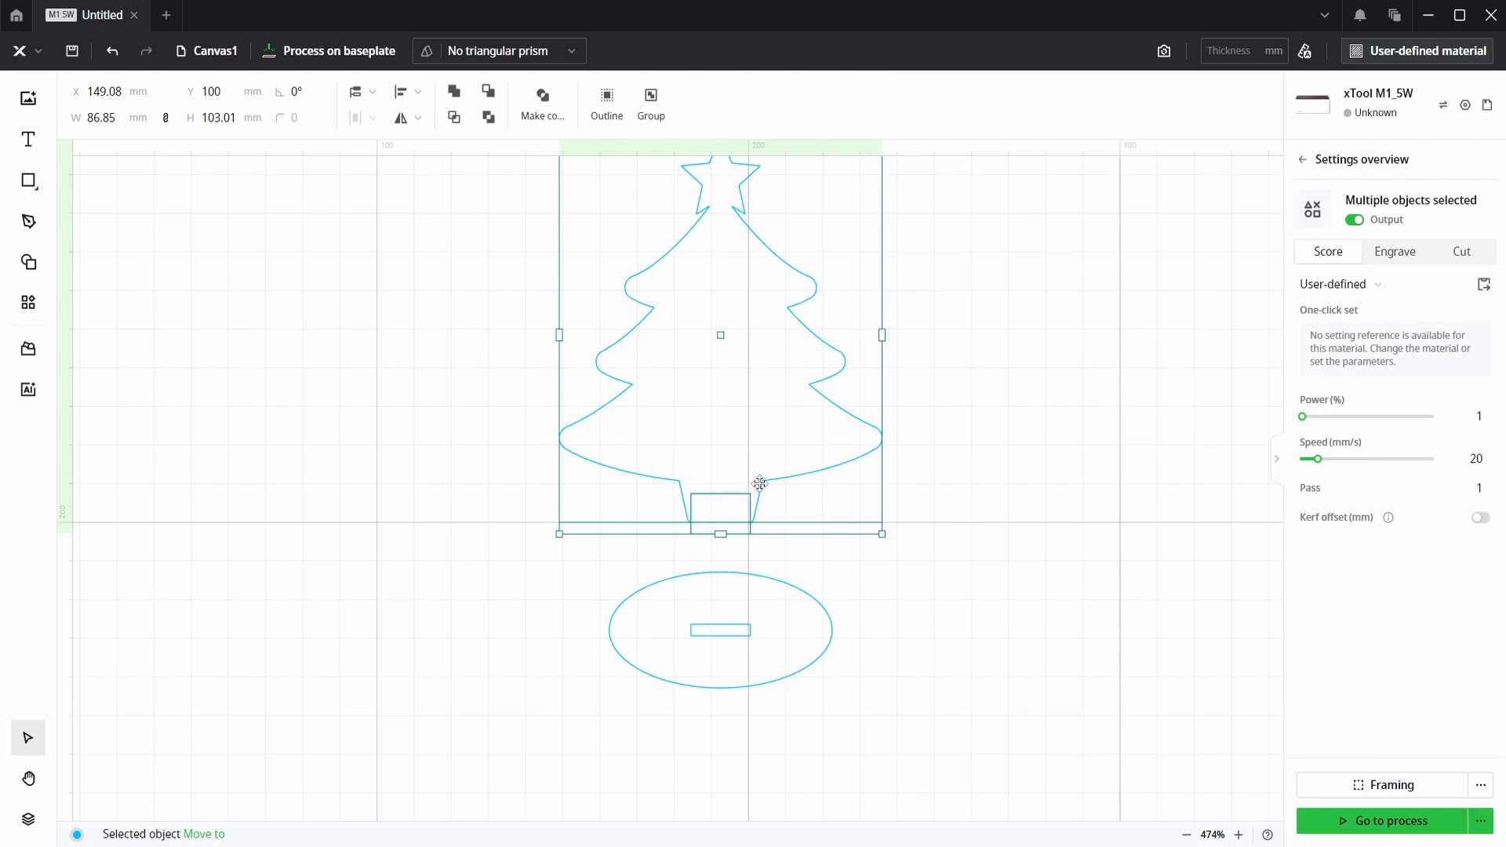
click(455, 94)
click(734, 550)
scroll(750, 534, up, 4)
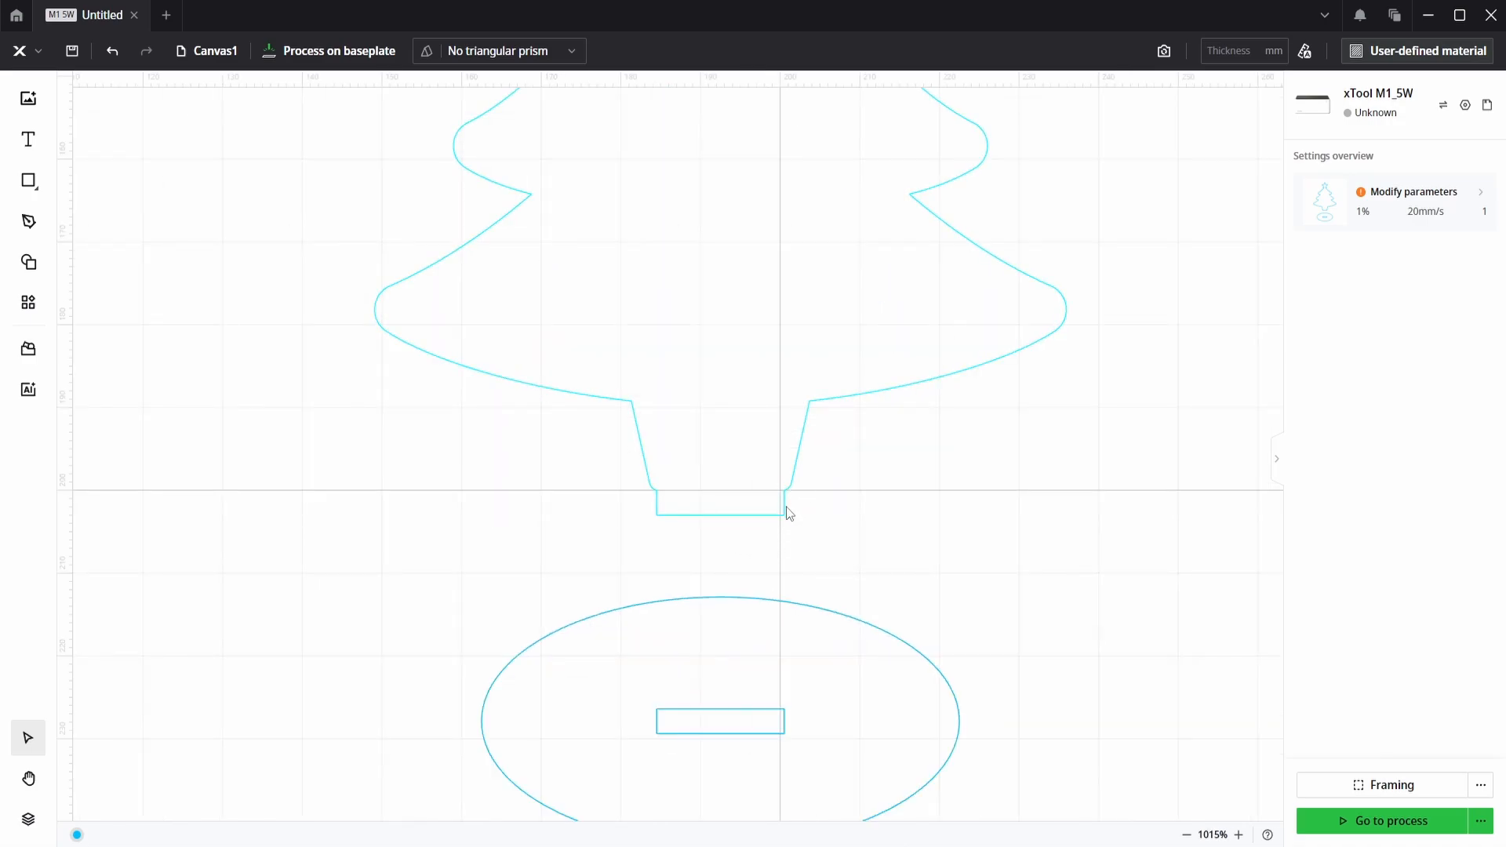
scroll(787, 511, down, 4)
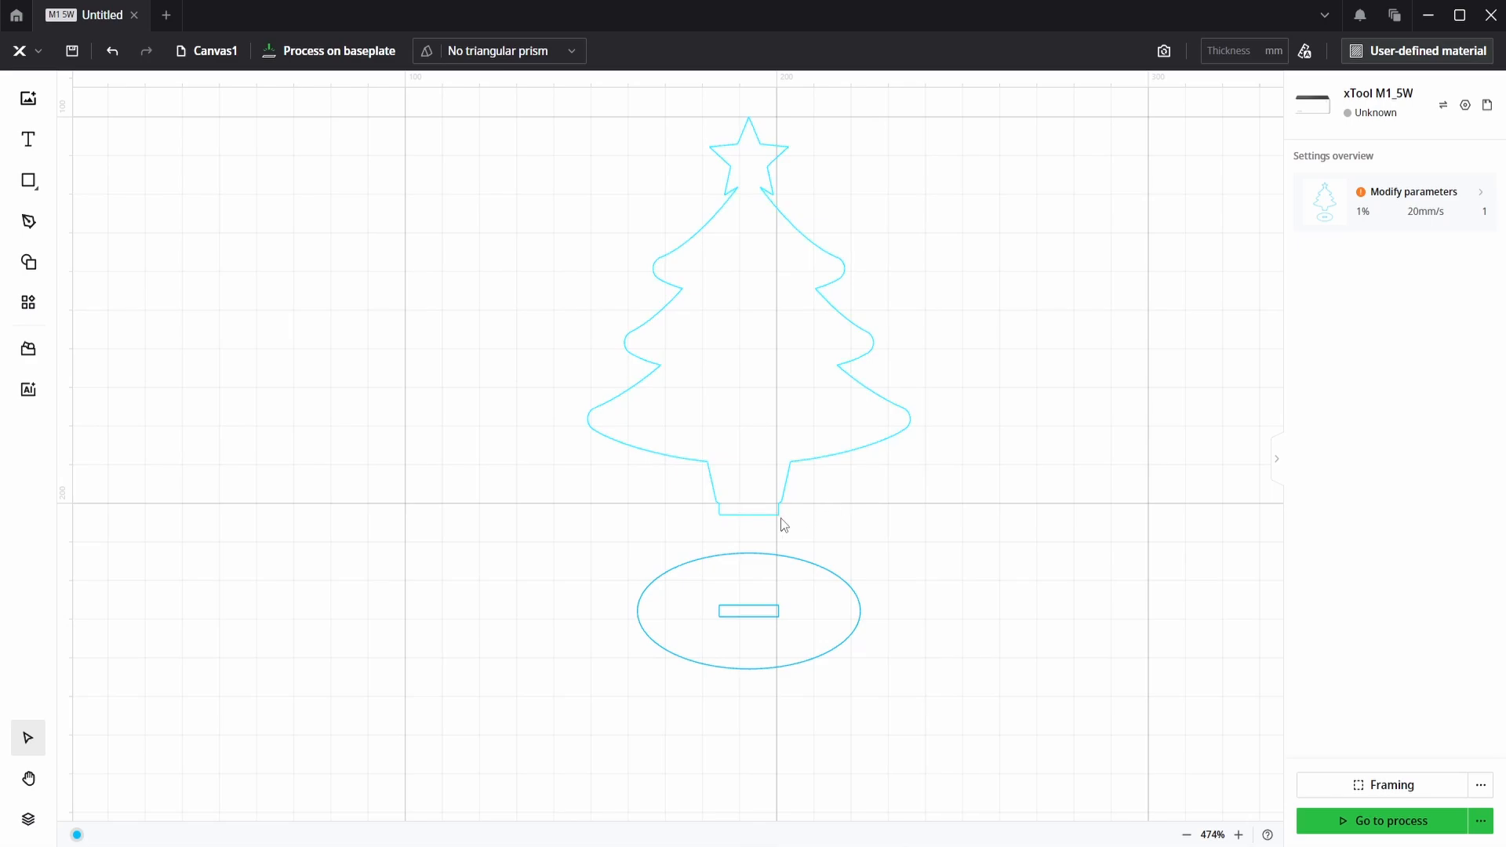
Step: Centre the merged tree over the oval base with Horizontal align center
mouse_move(780, 520)
mouse_down()
mouse_move(753, 515)
mouse_move(779, 620)
mouse_move(781, 524)
mouse_up()
click(421, 98)
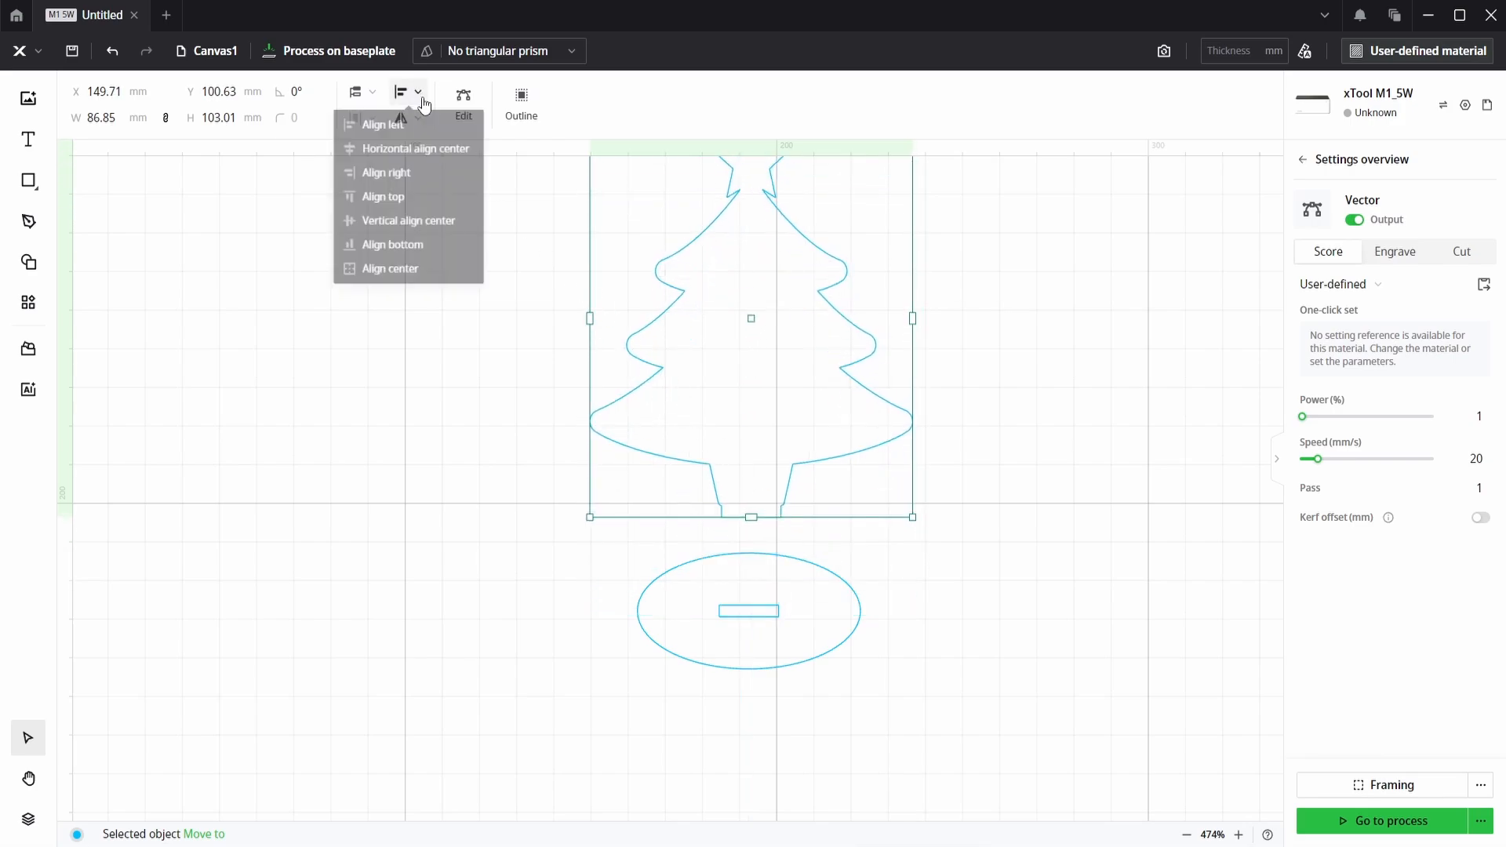
click(417, 149)
click(938, 293)
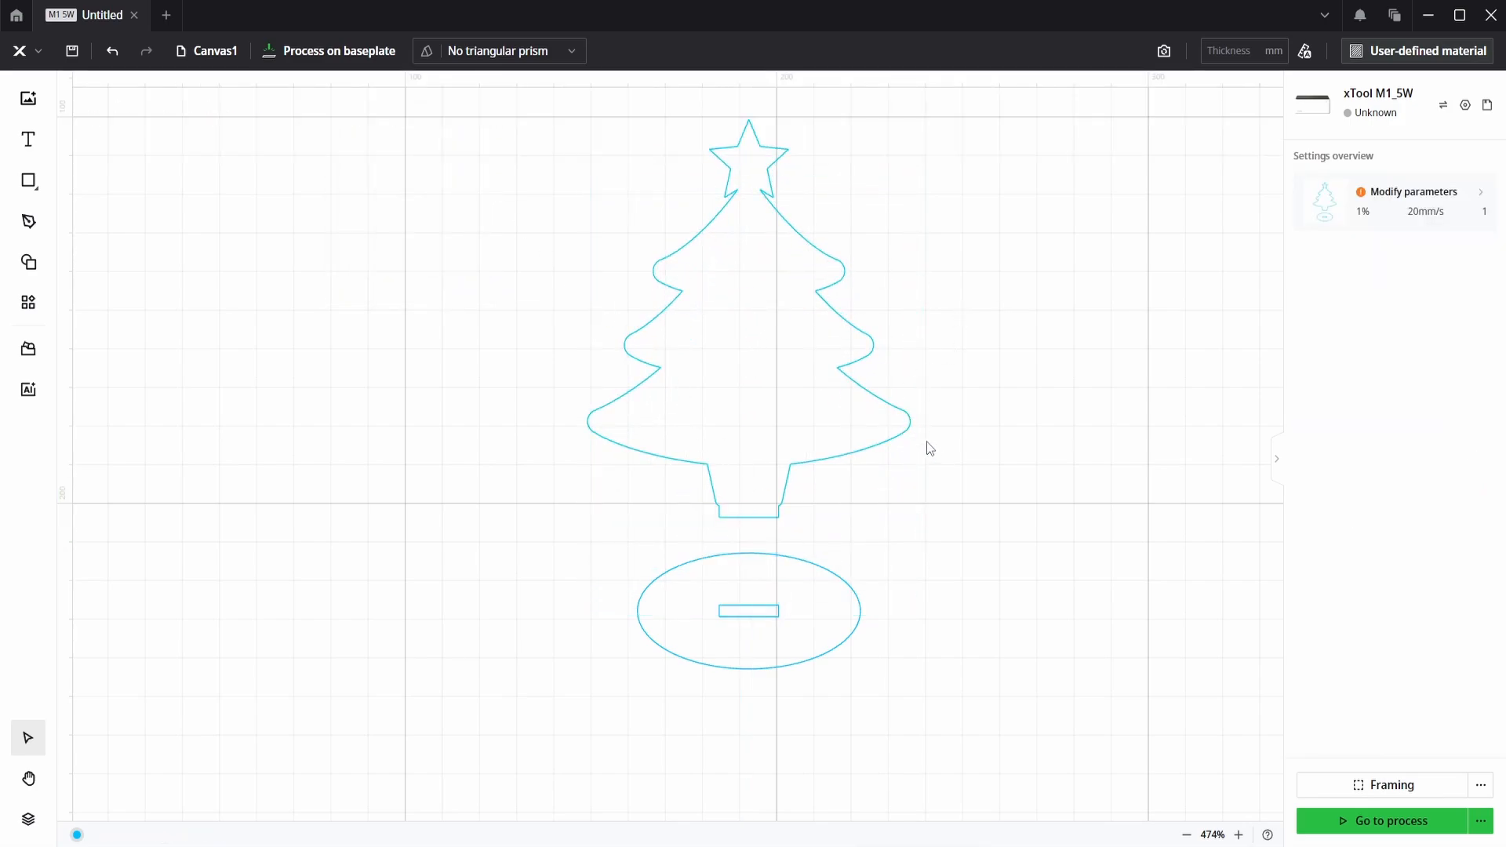
Step: Add the text "Mum" over the lower part of the tree
click(29, 146)
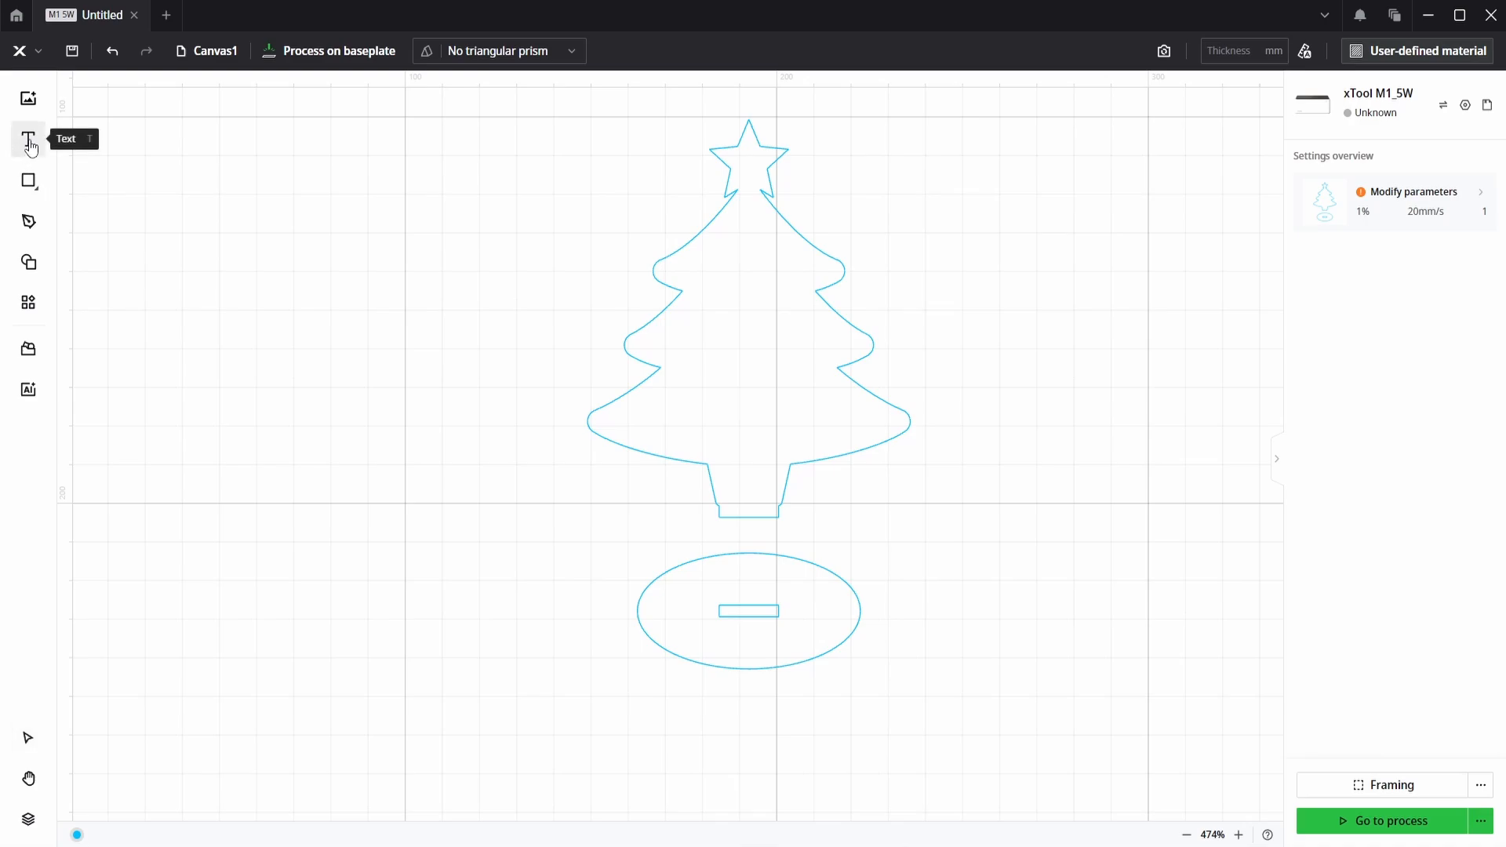
click(699, 412)
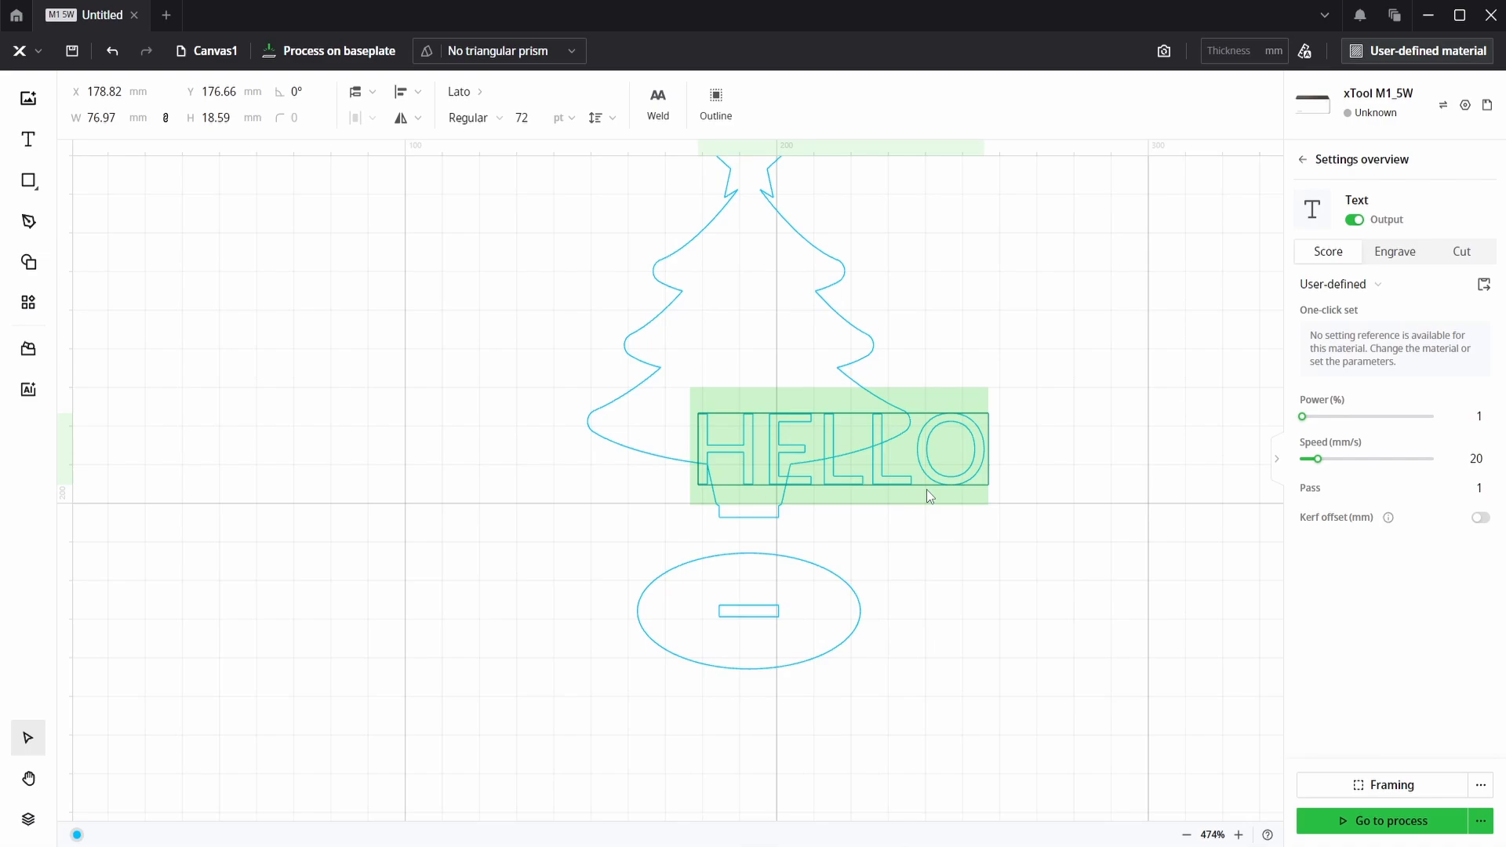
text(Mum)
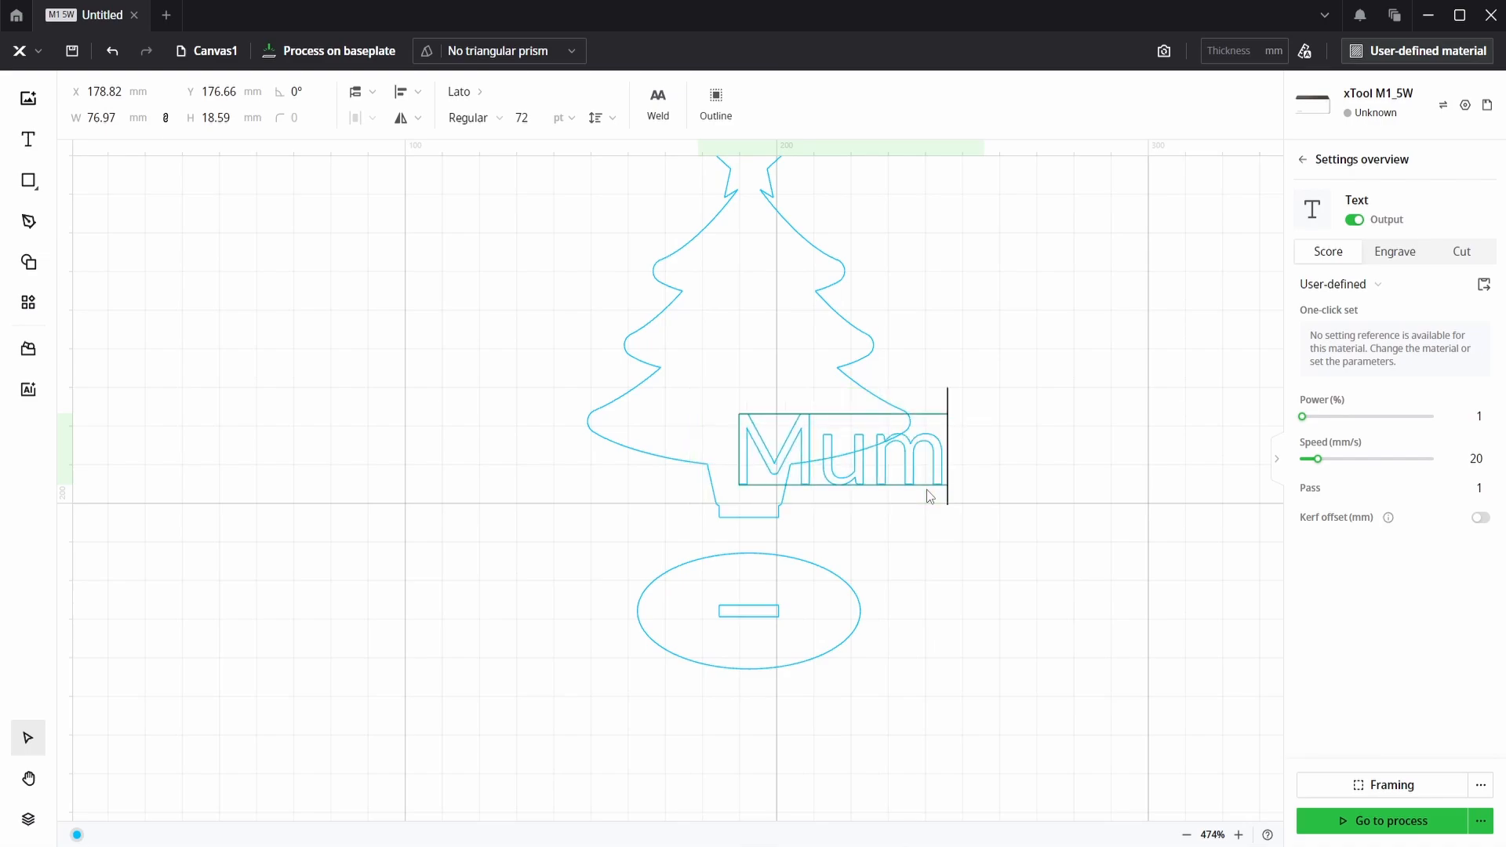
Step: Change the font of the "Mum" text to Dancing Script
click(477, 92)
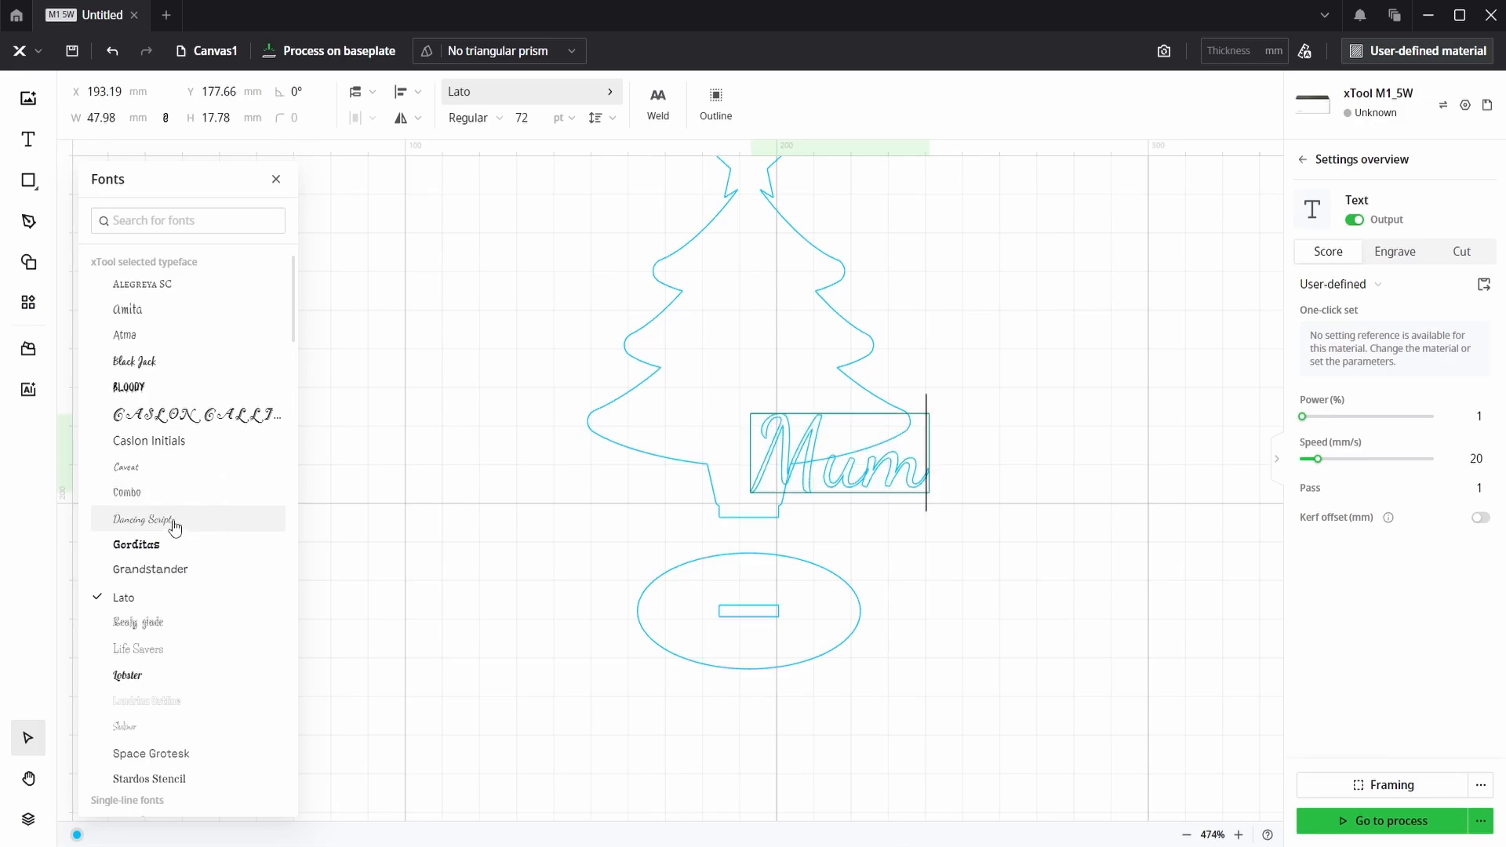
scroll(178, 525, down, 5)
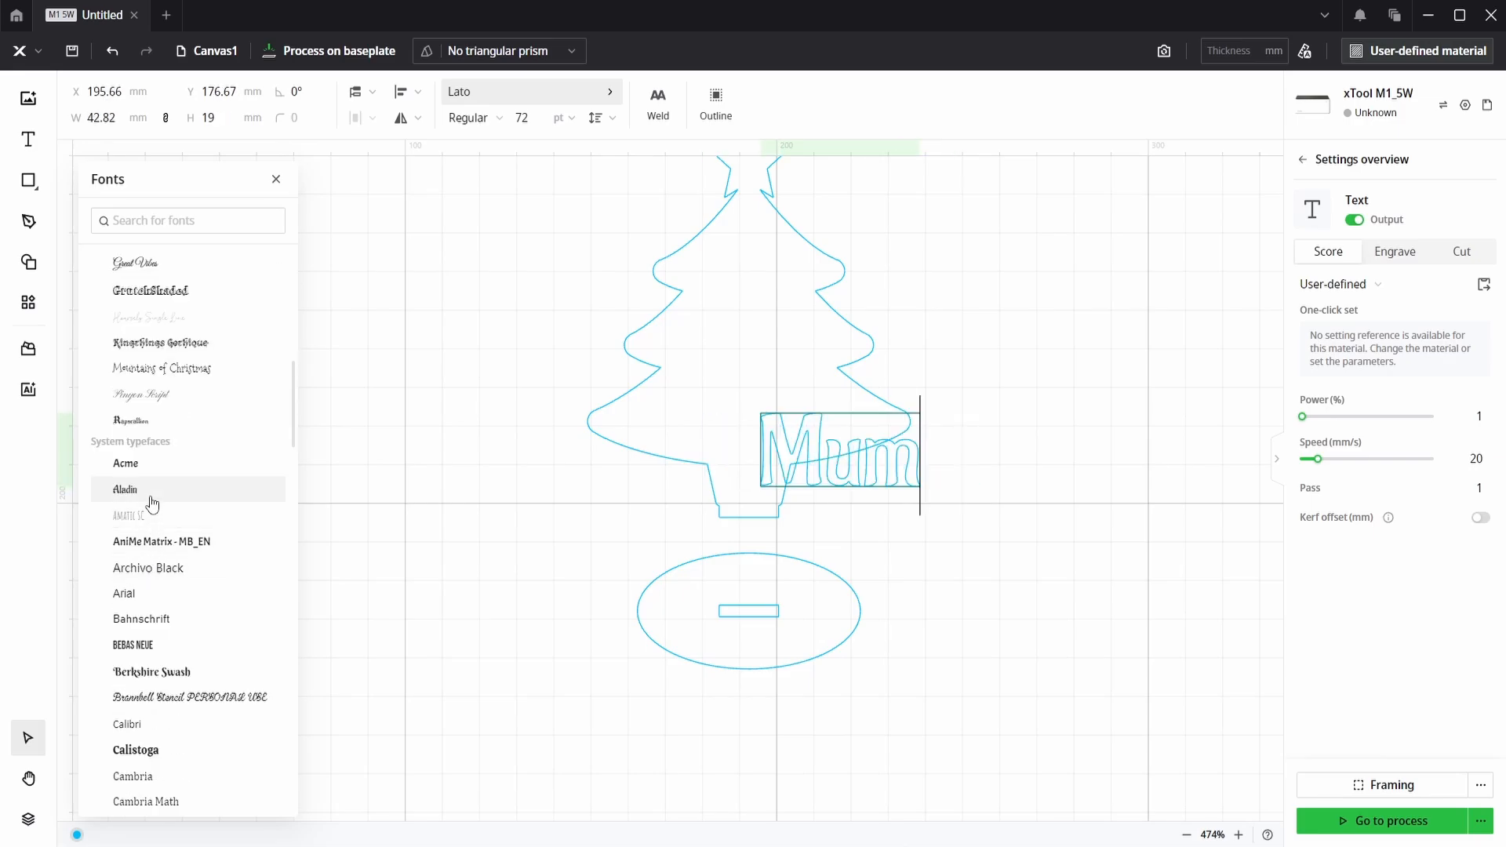
scroll(175, 667, down, 4)
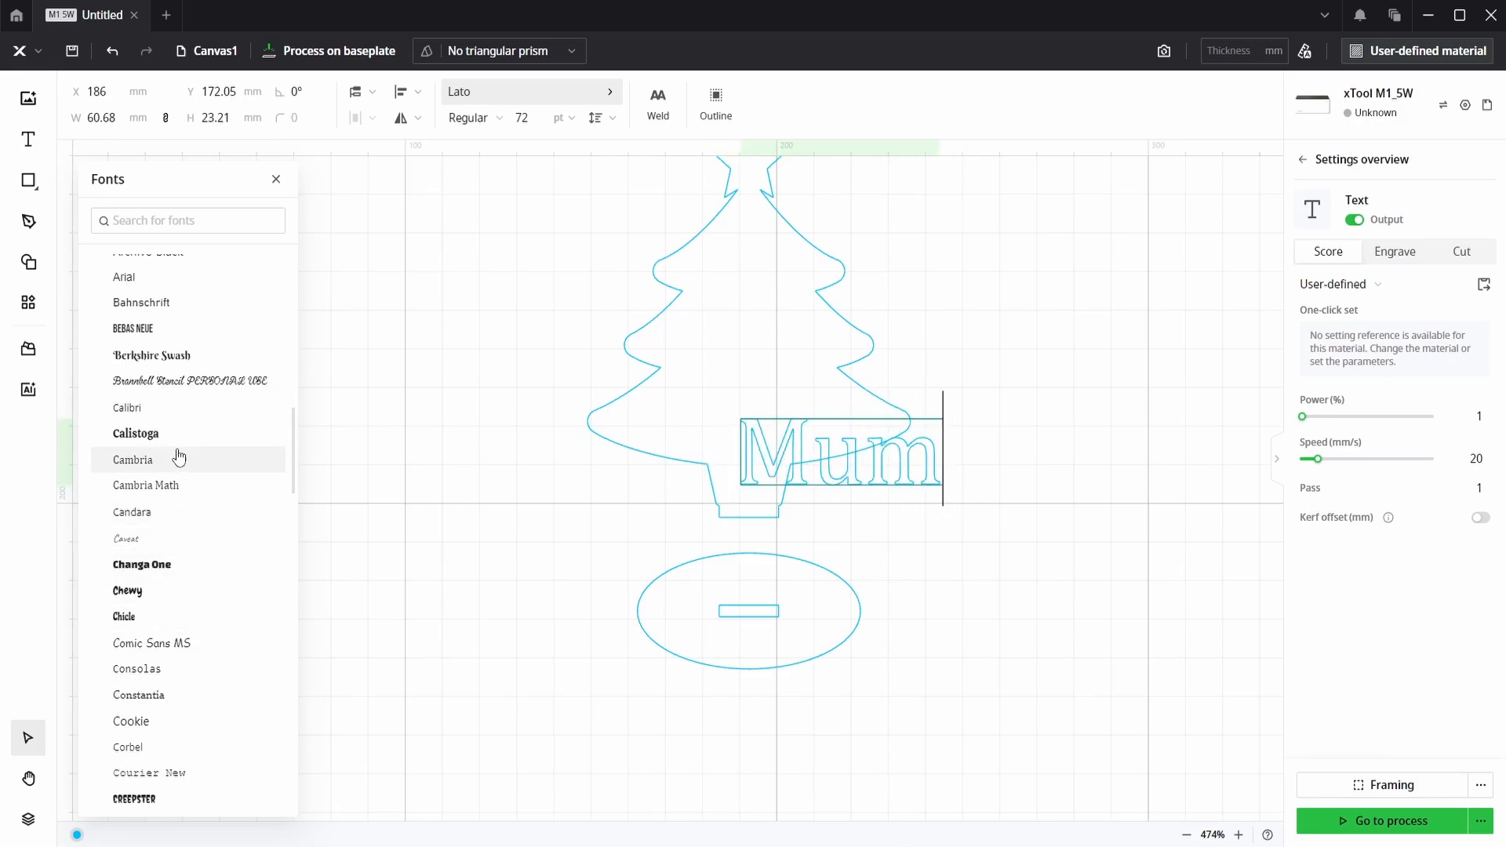
scroll(181, 476, down, 2)
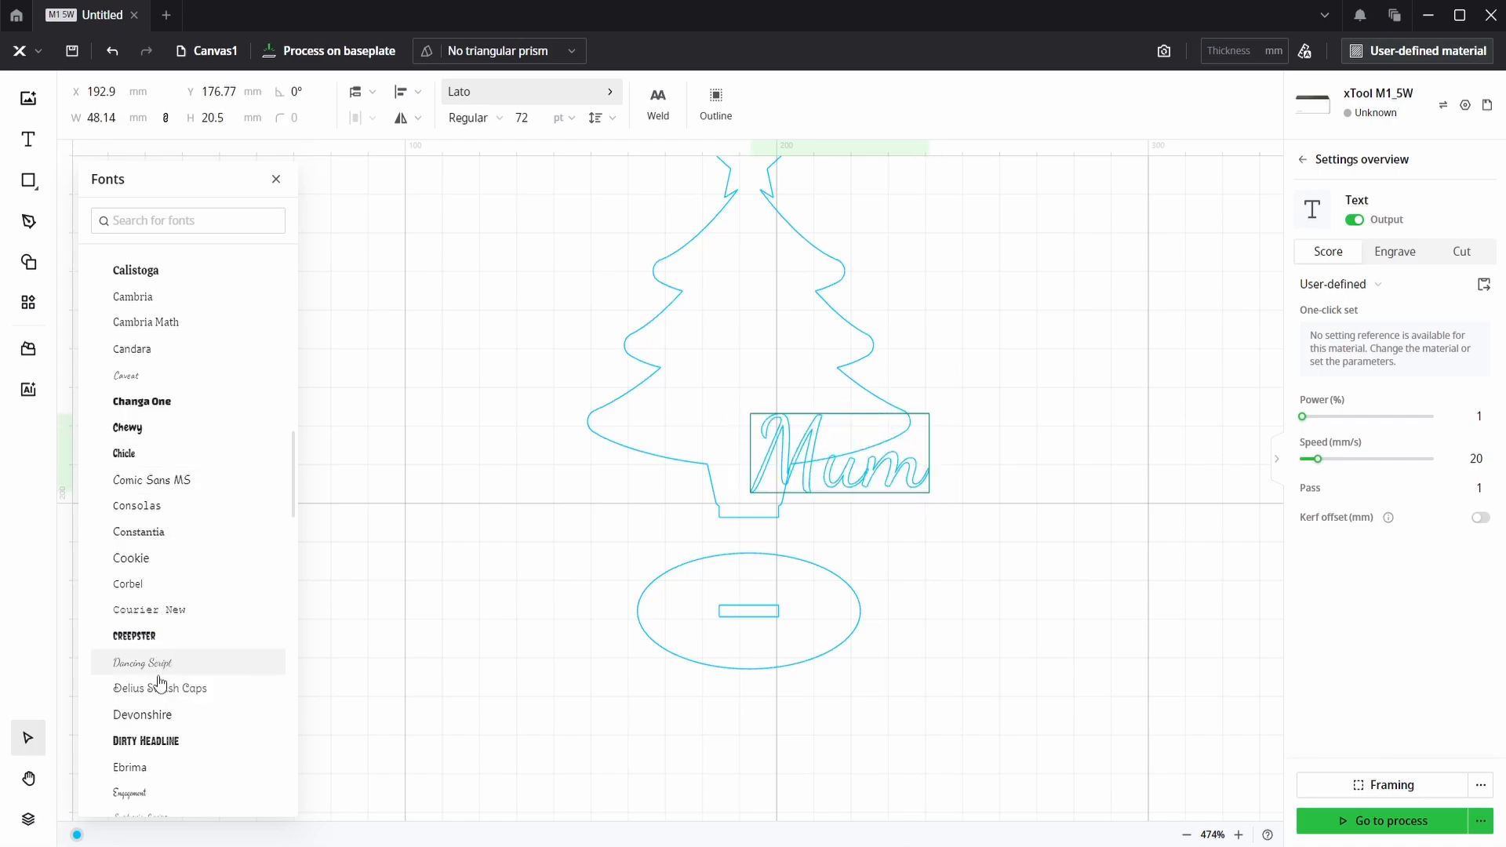
click(134, 663)
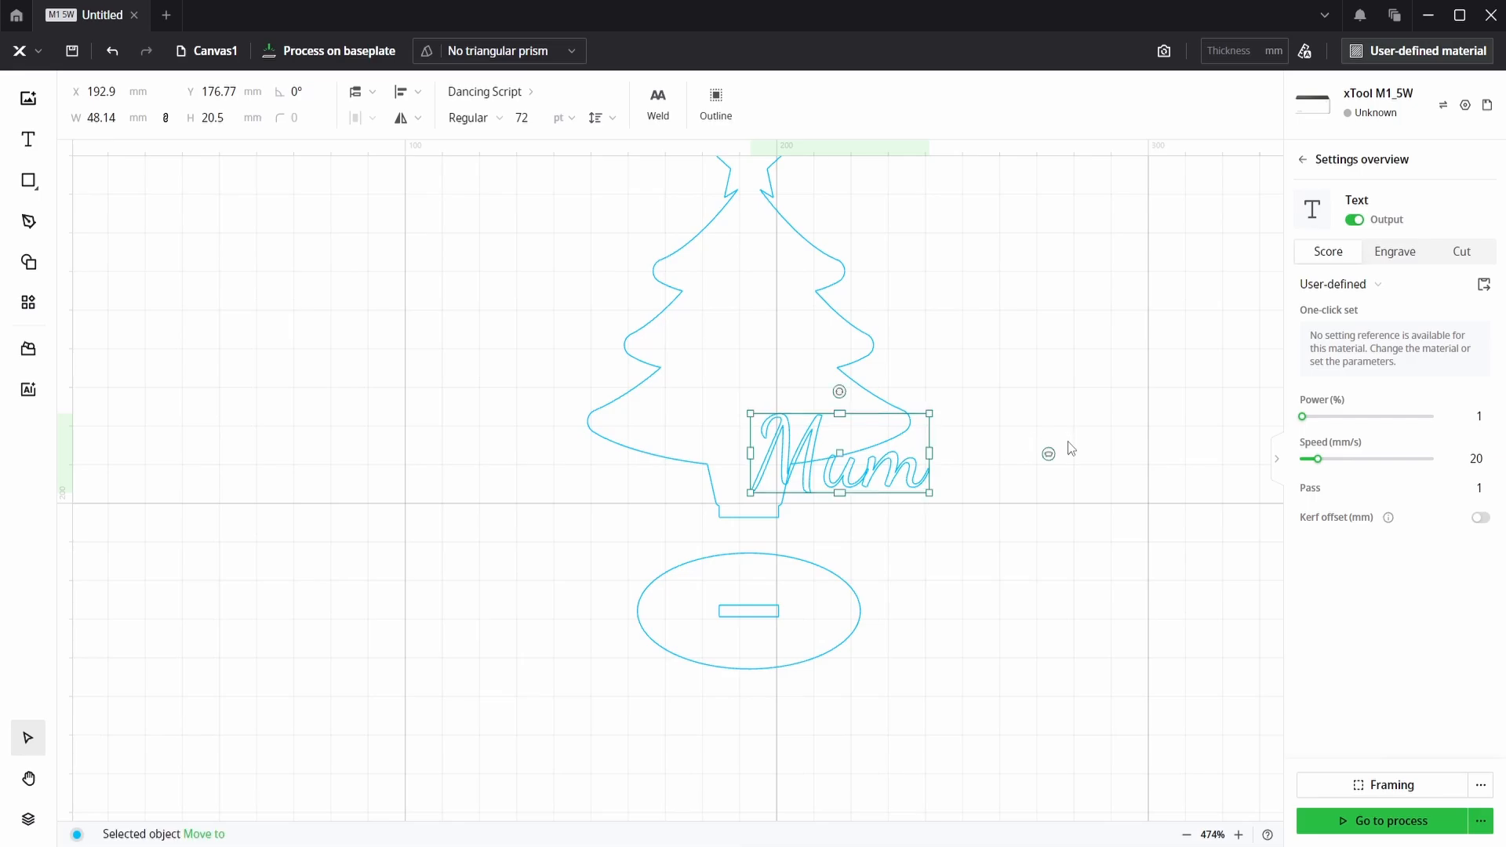
Step: Move the "Mum" text inside the tree's lowest tier and set its processing type to Engrave
drag(918, 482, 832, 435)
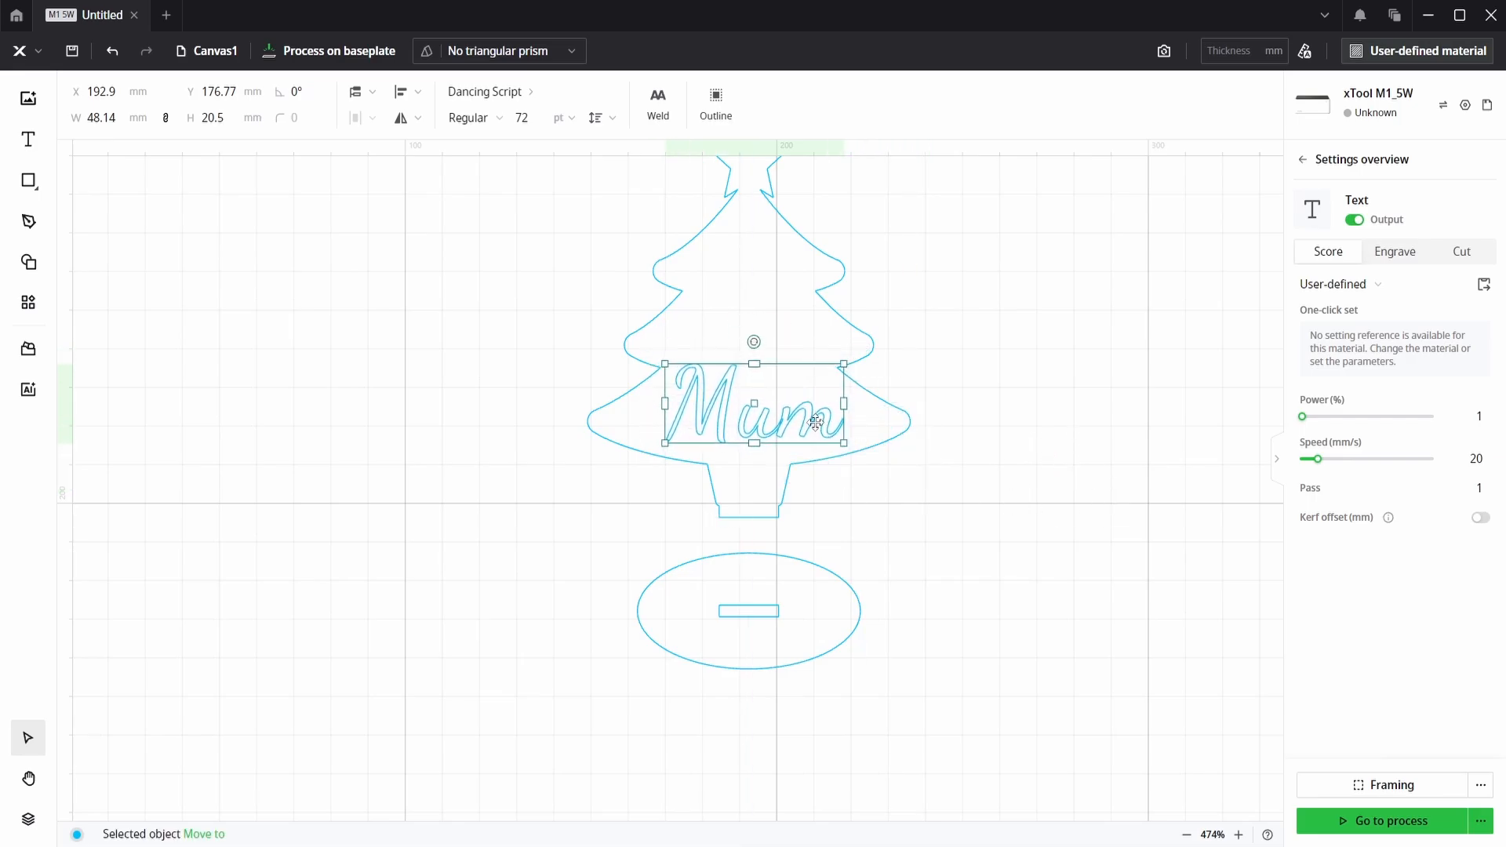
scroll(772, 423, up, 2)
scroll(790, 463, up, 1)
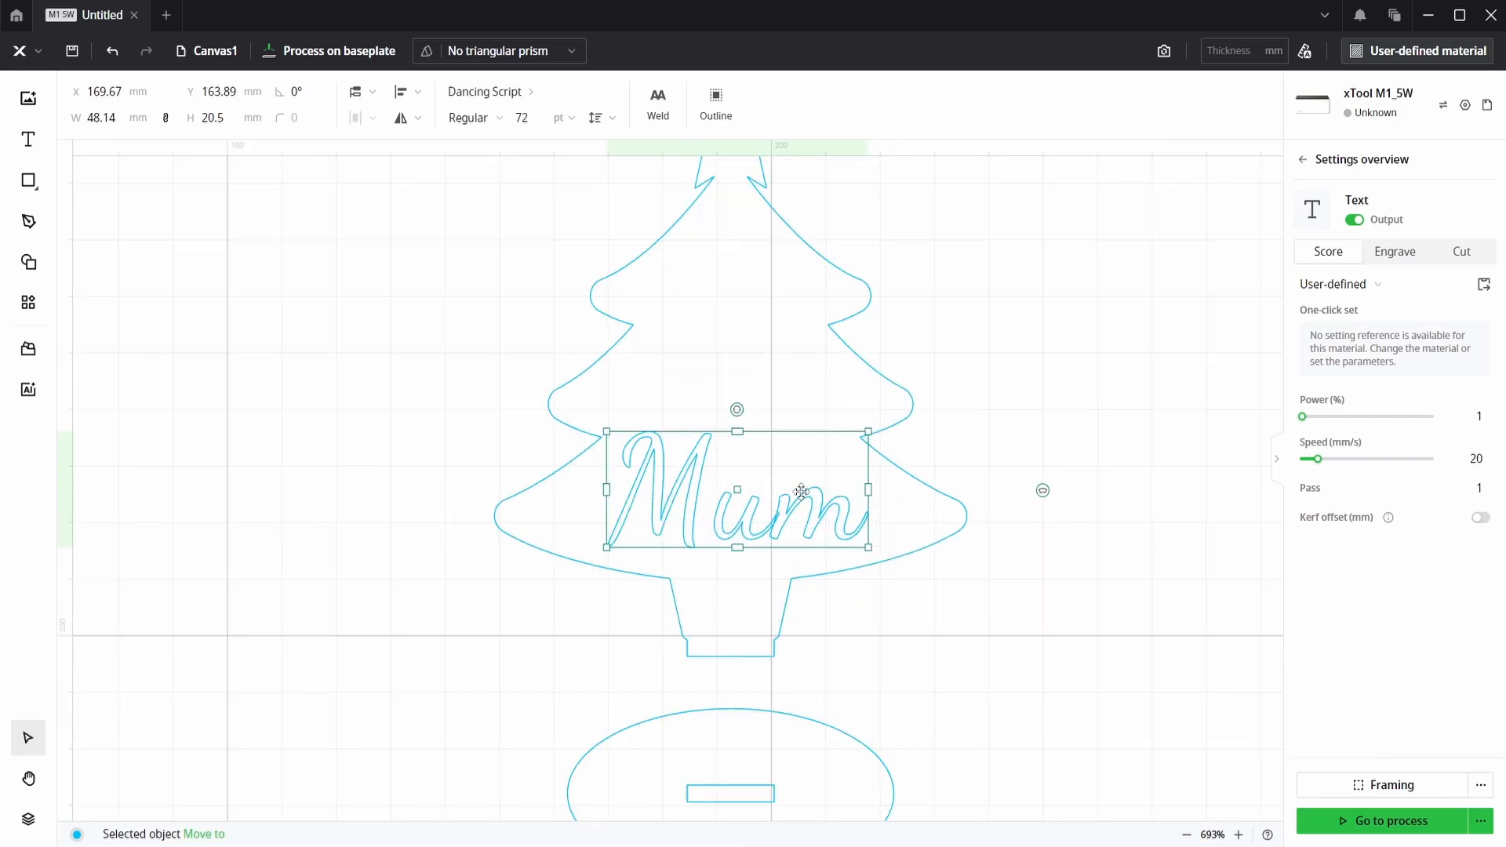
scroll(791, 467, up, 1)
click(1399, 254)
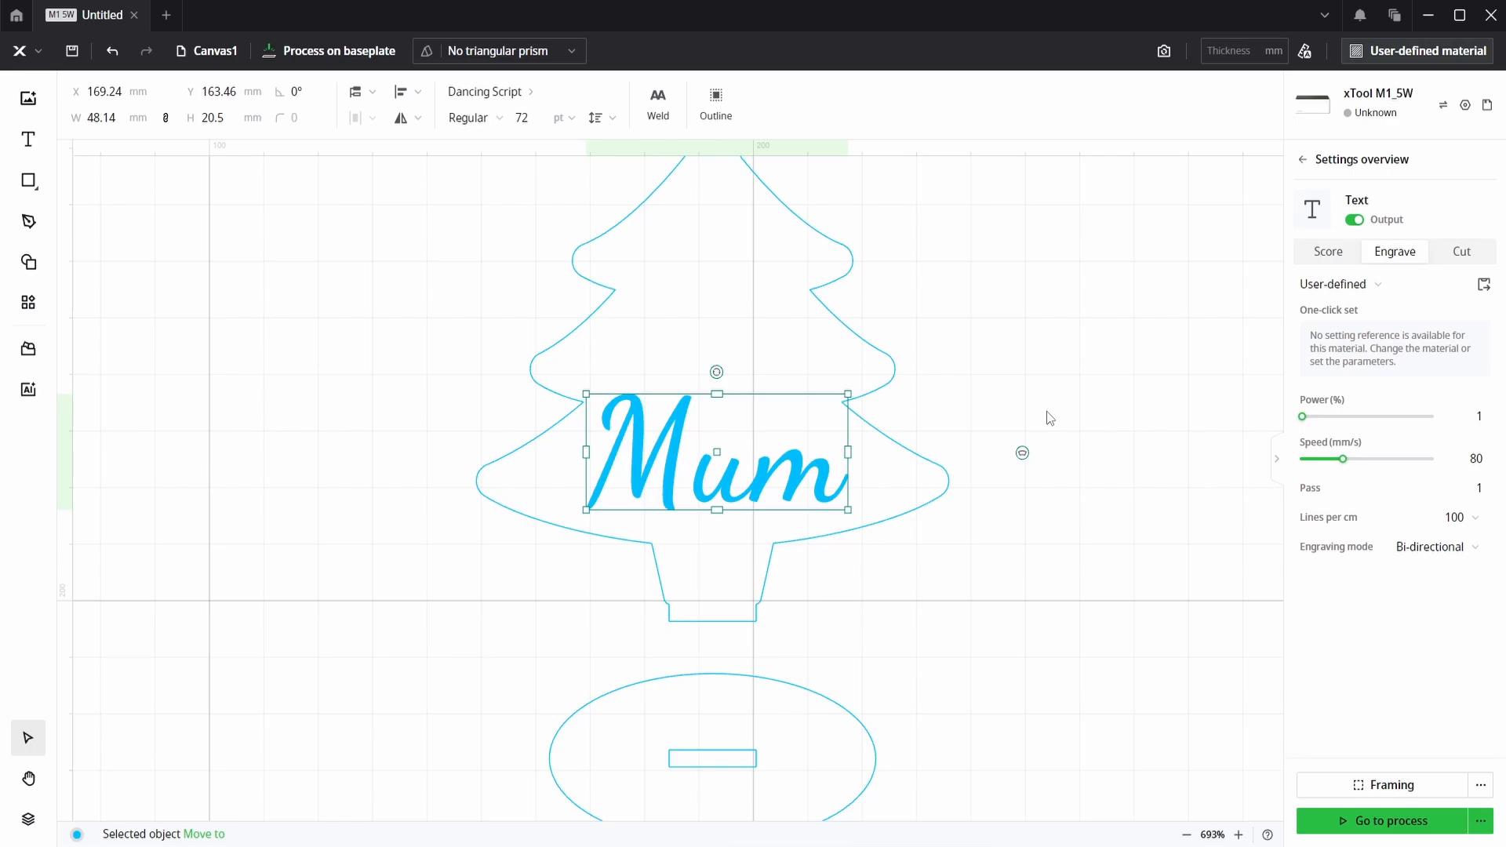
click(1099, 345)
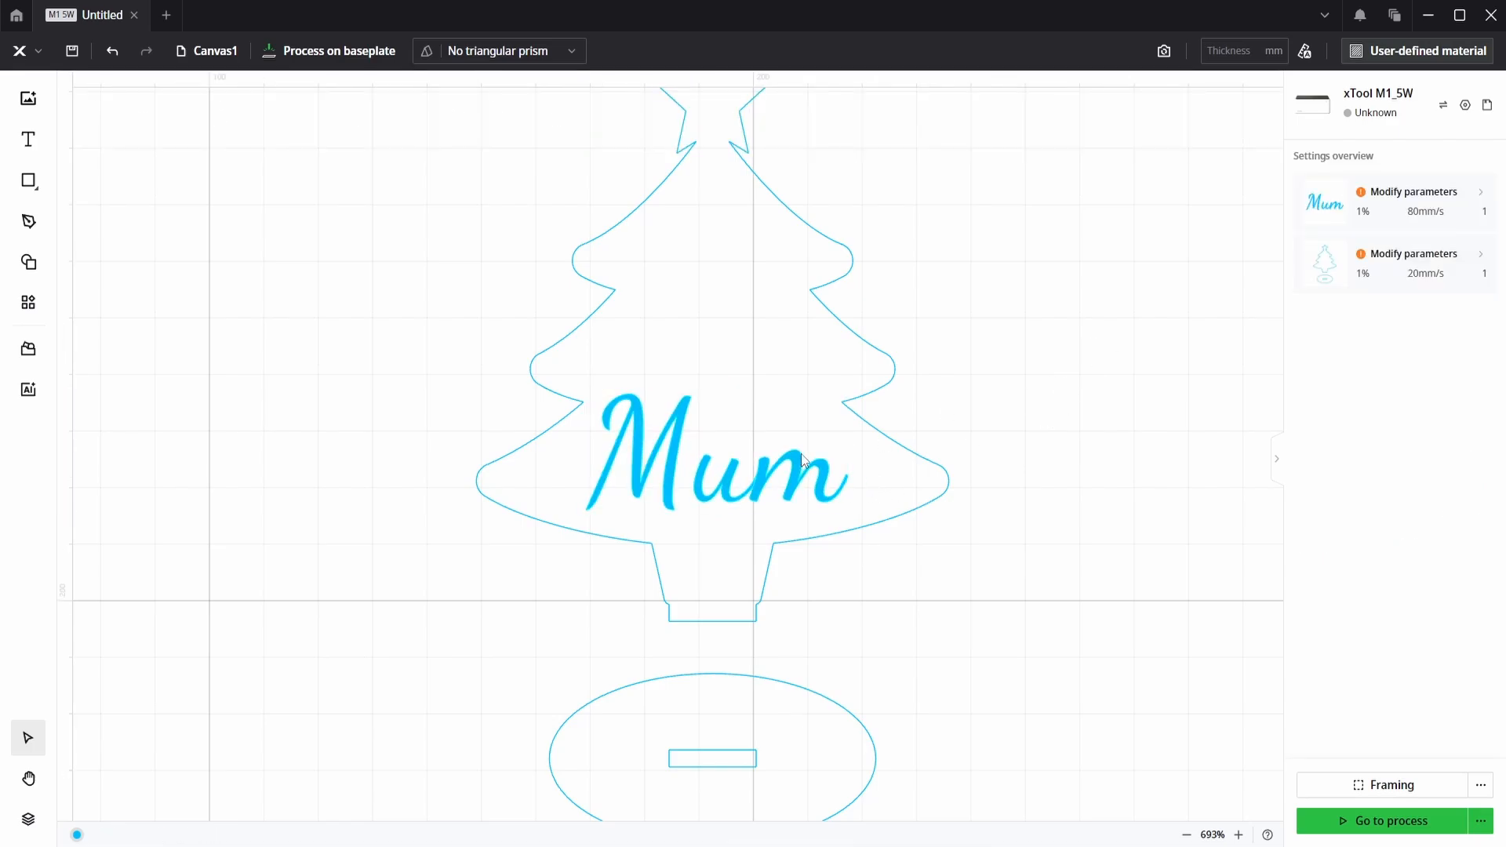
Step: Insert a five-pointed star from the basic shapes and place it beside the tree's upper half
scroll(906, 368, down, 3)
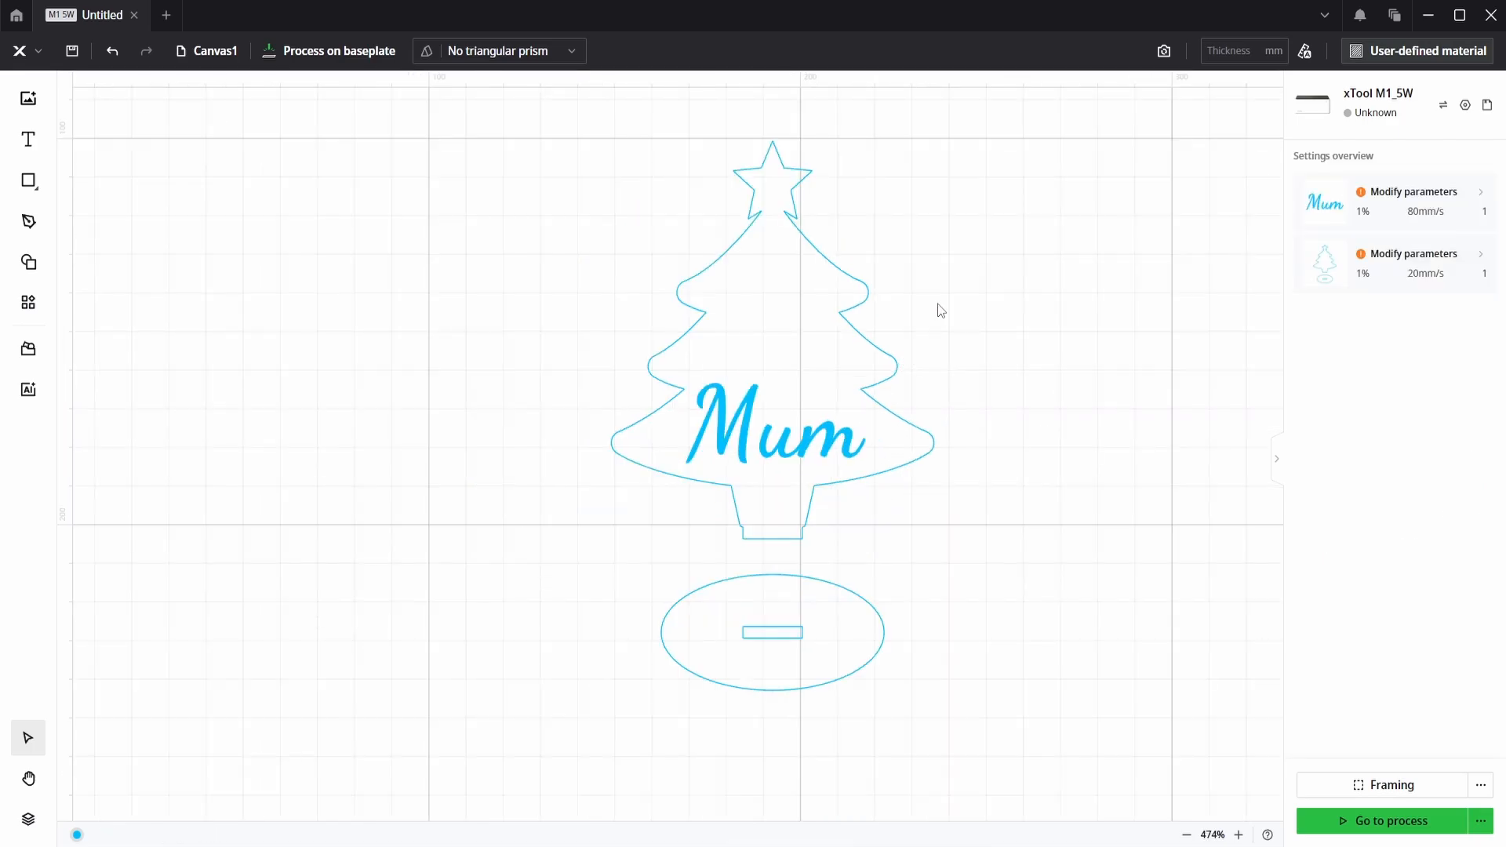
drag(938, 310, 936, 337)
mouse_move(35, 186)
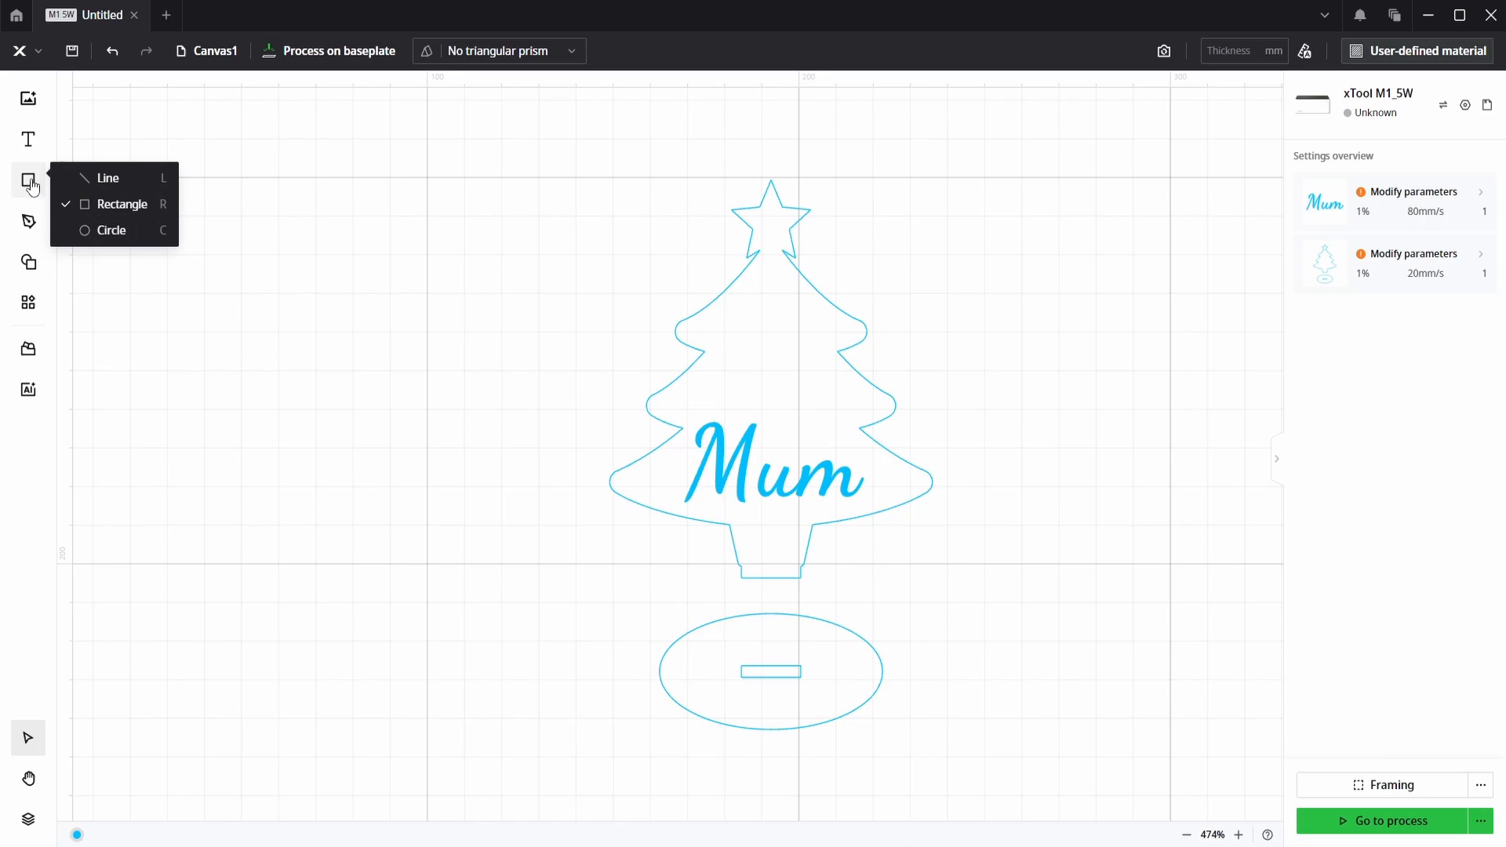
click(29, 266)
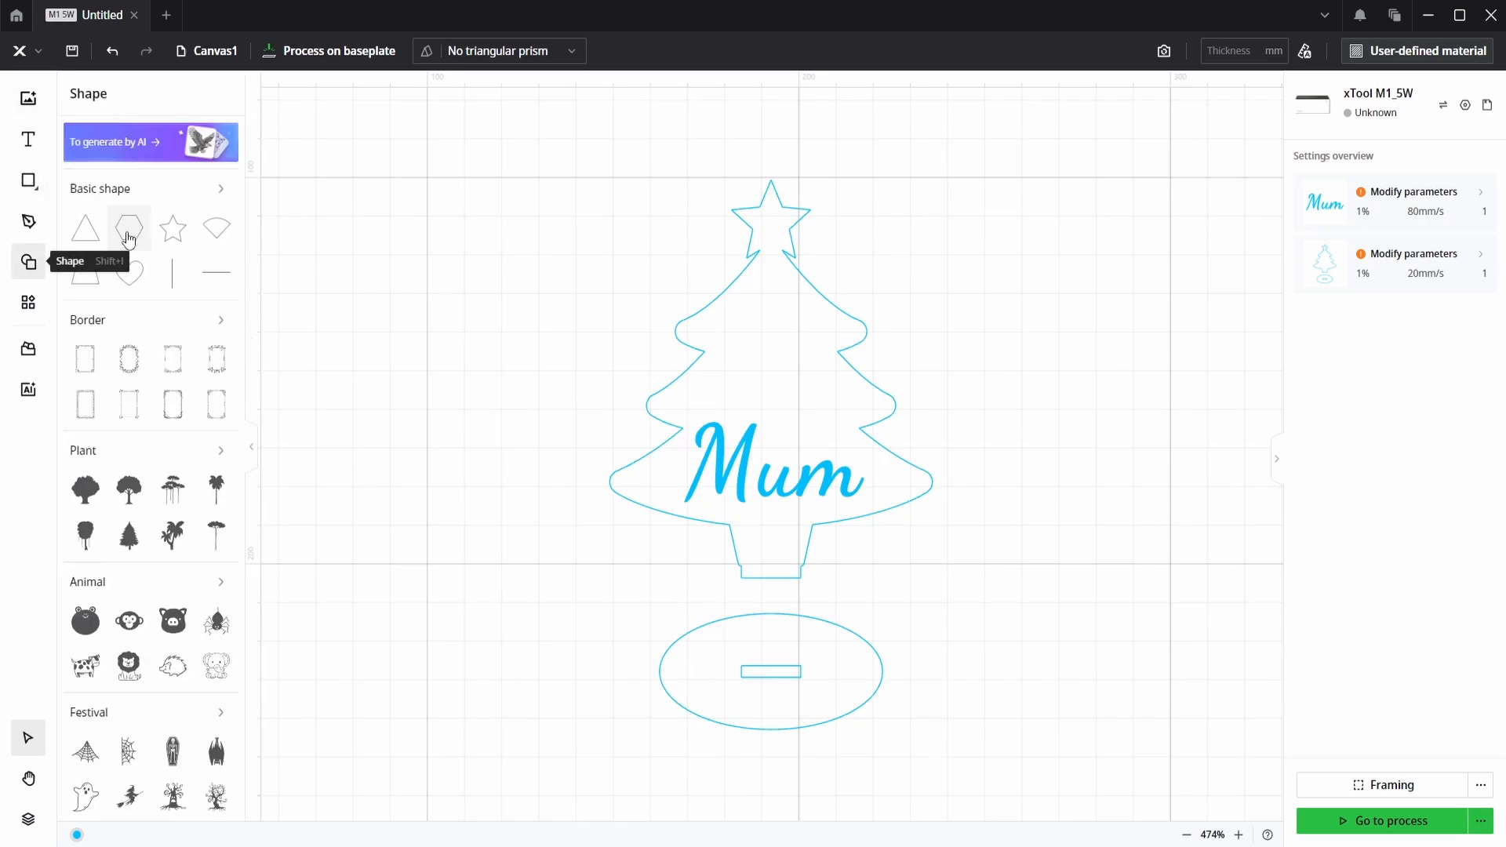
click(220, 192)
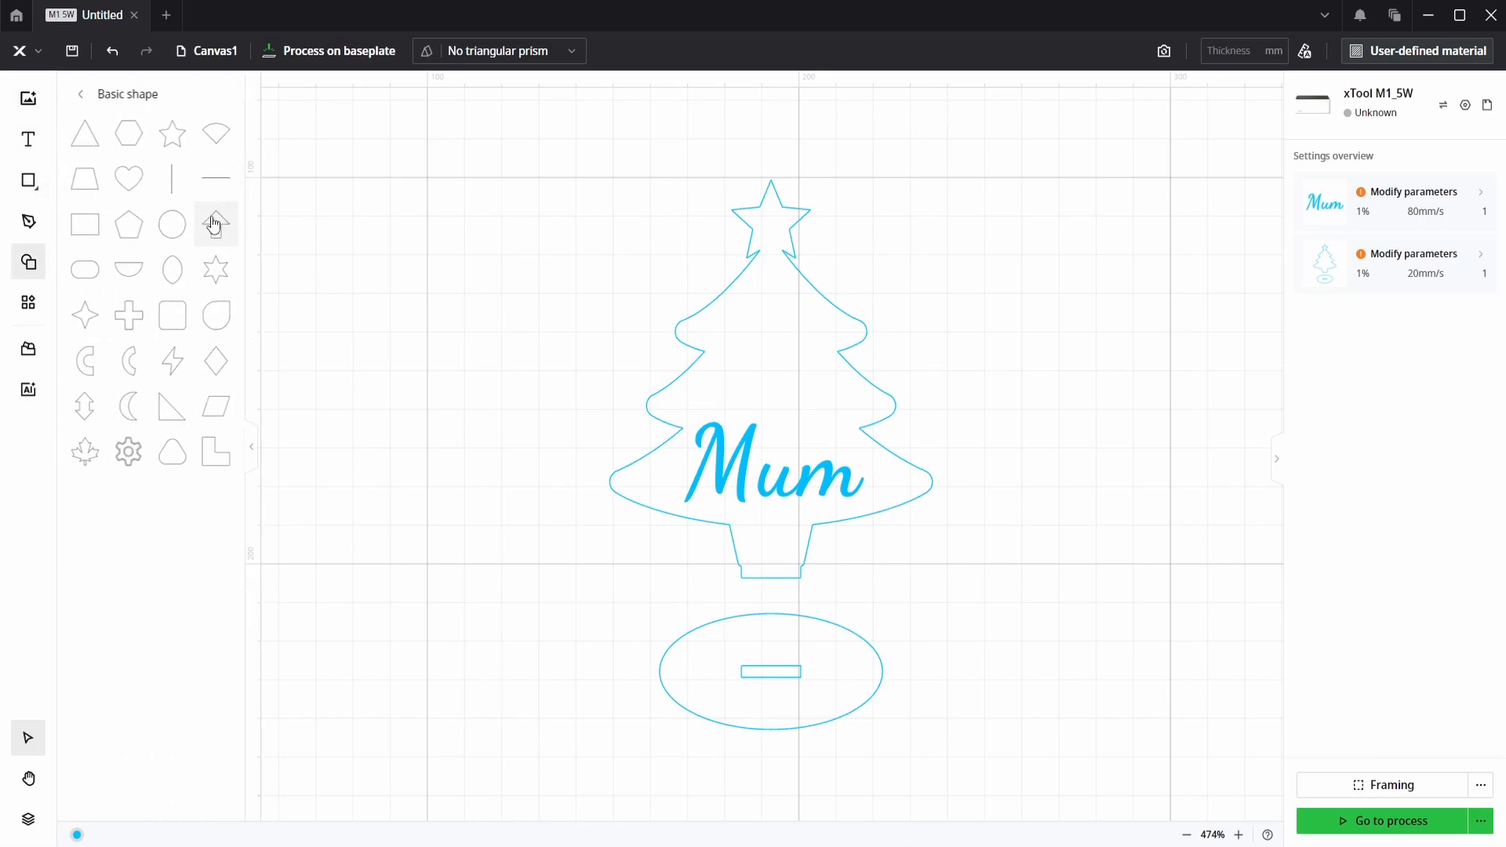
click(173, 144)
scroll(864, 379, down, 5)
drag(840, 214, 937, 354)
click(81, 162)
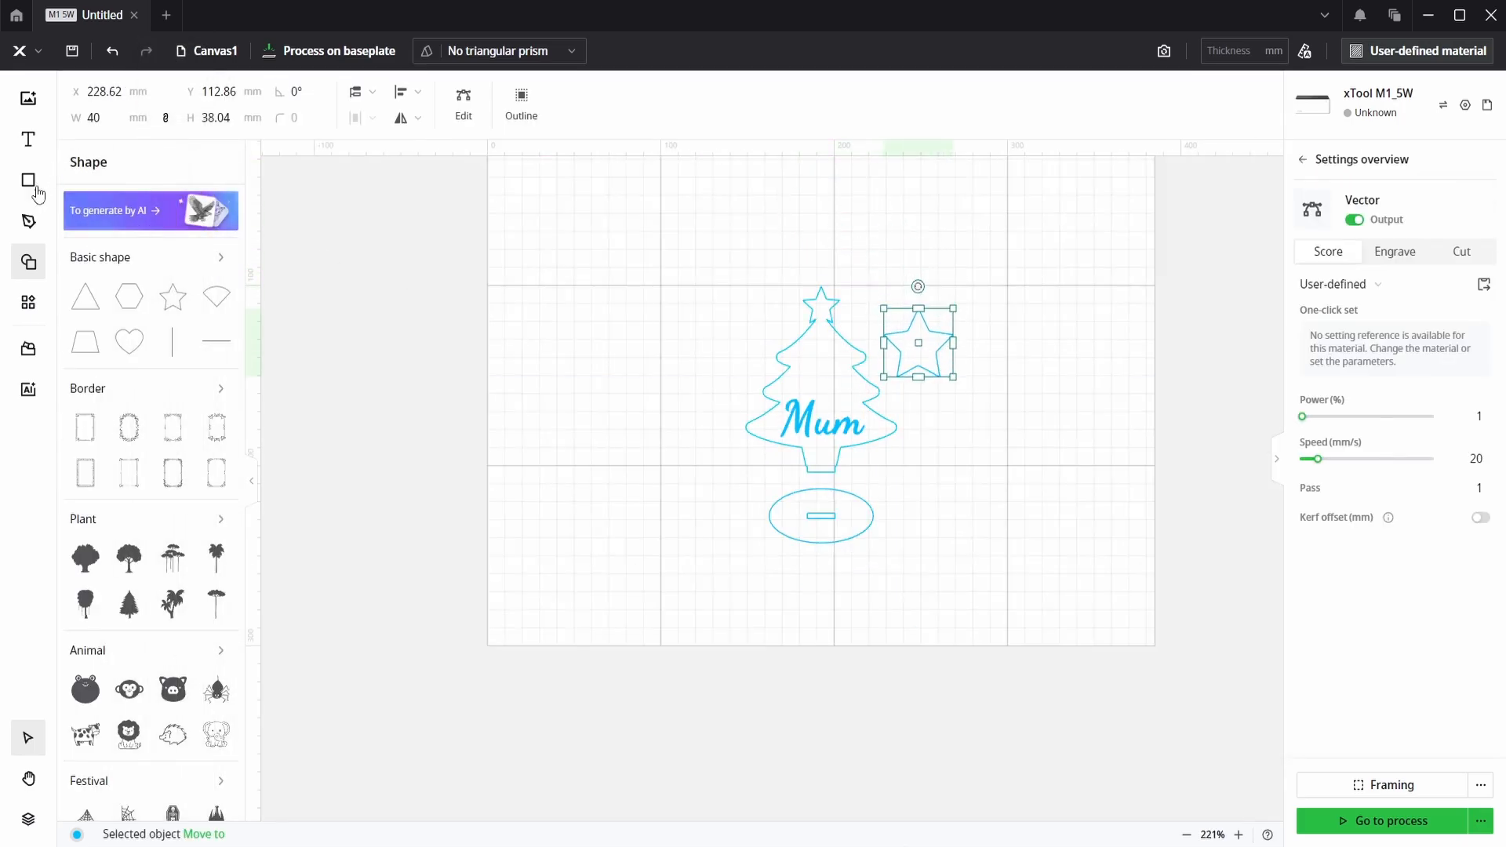
click(32, 267)
scroll(1080, 314, up, 5)
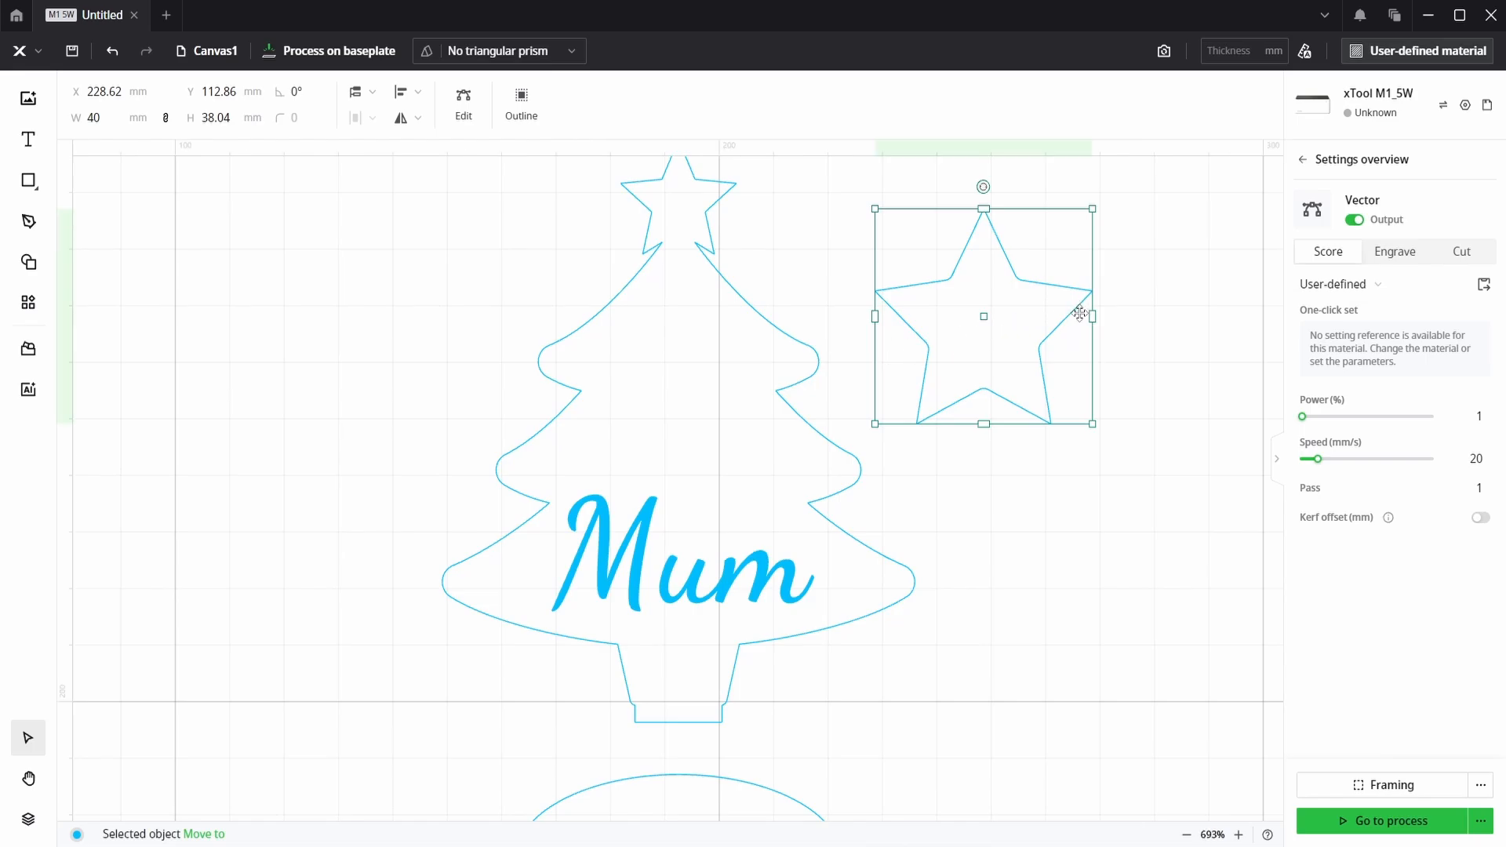
Step: Shrink the star to about 5.7 by 5.4 mm, place it in the tree's upper tier and add a copy opposite it
drag(1093, 316, 619, 350)
click(1048, 343)
key(ctrl+c)
key(ctrl+v)
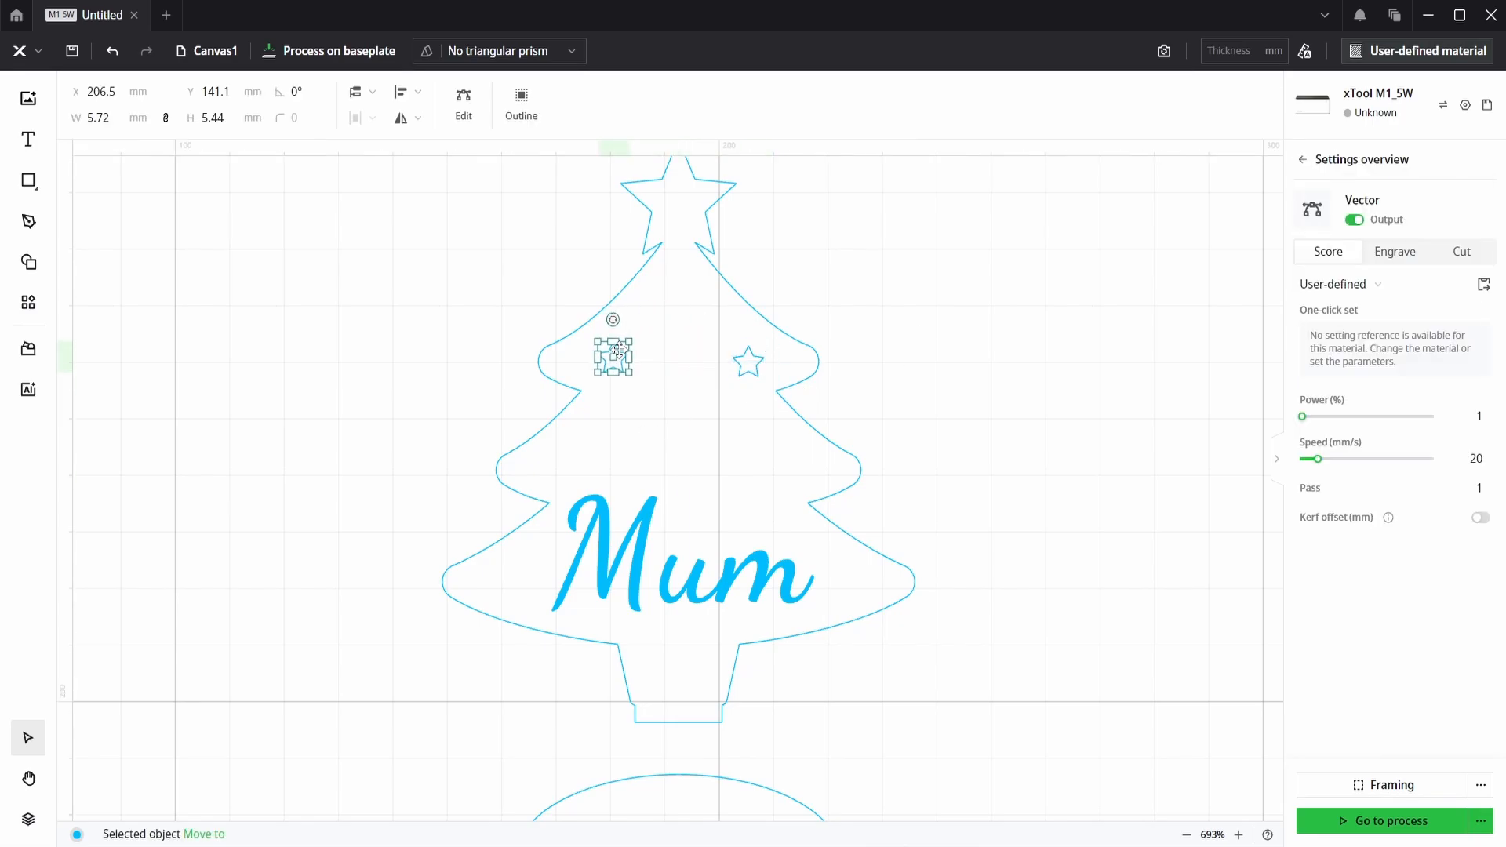
Step: Paste four more small stars, placing one near the treetop and three across the middle tier above "Mum"
key(ctrl+v)
drag(797, 403, 689, 321)
key(ctrl+v)
drag(816, 418, 595, 450)
key(ctrl+v)
key(ctrl+v)
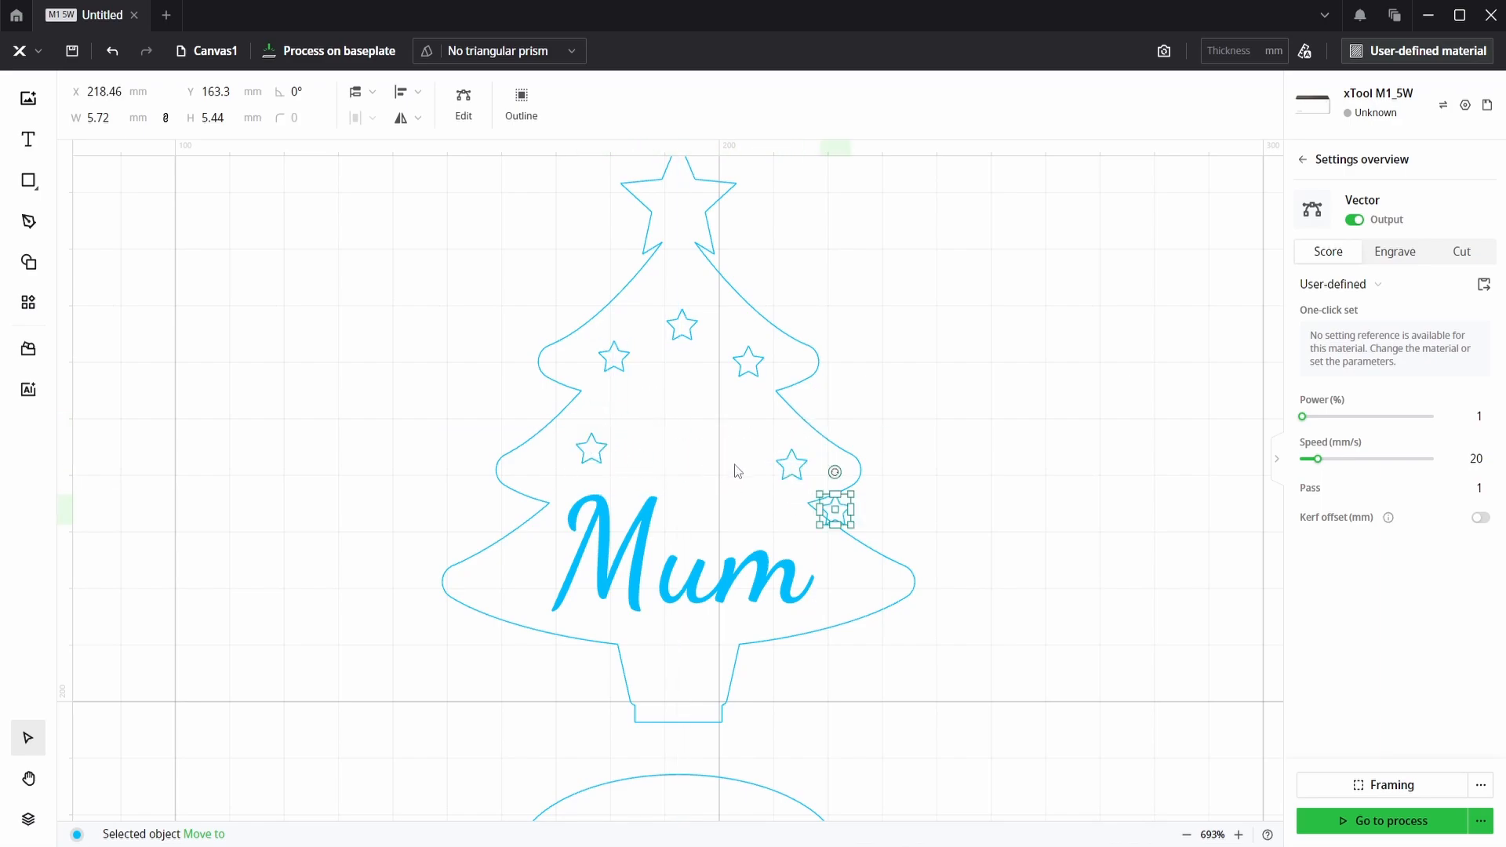
drag(832, 506, 686, 443)
Step: Paste two more small stars and place one on each side of the "Mum" text in the lowest tier
key(ctrl+v)
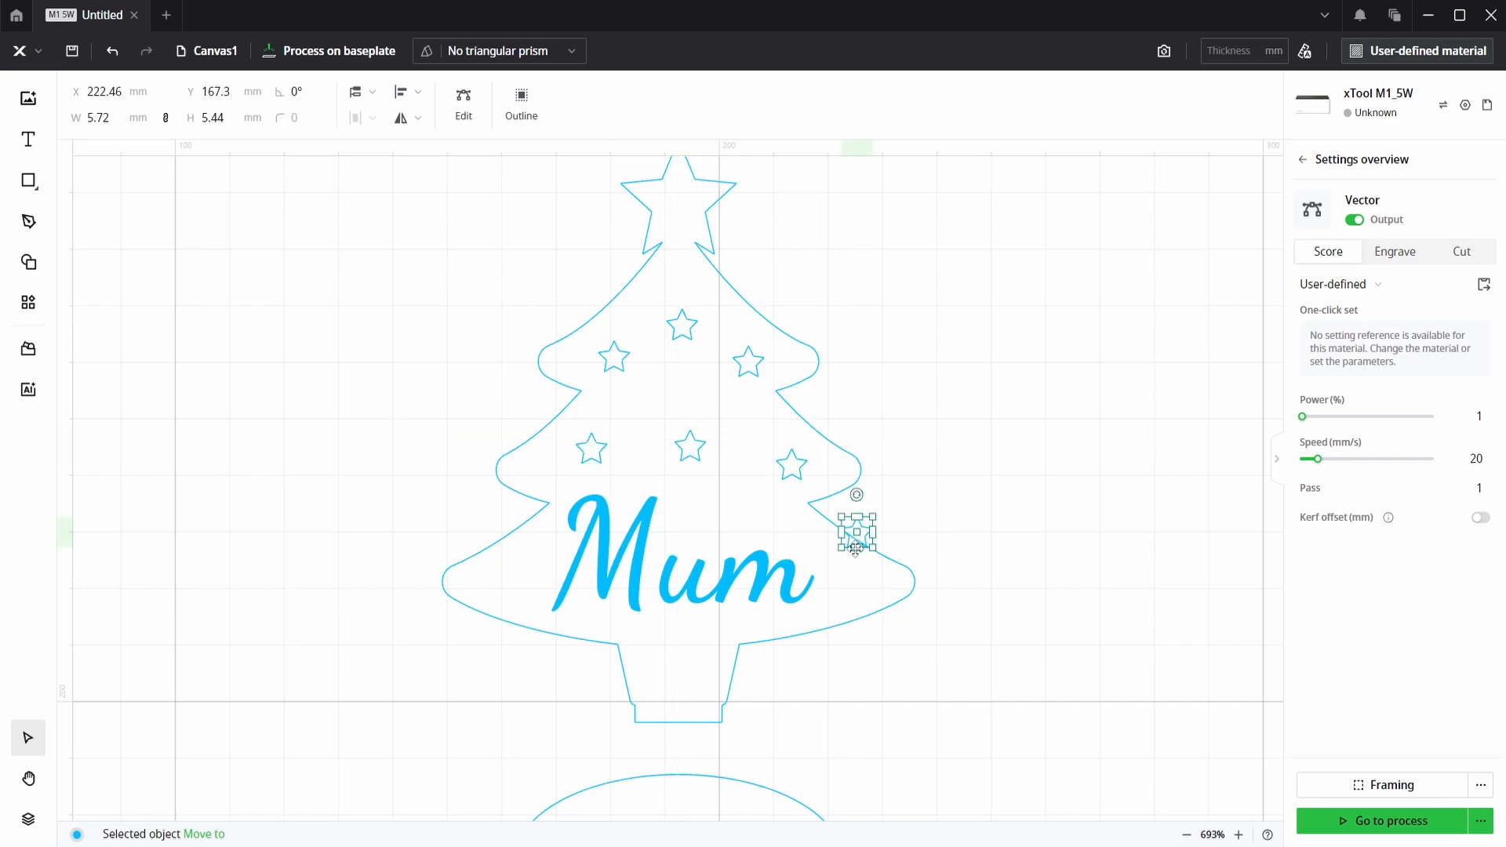
drag(855, 549, 524, 580)
key(ctrl+v)
click(1026, 408)
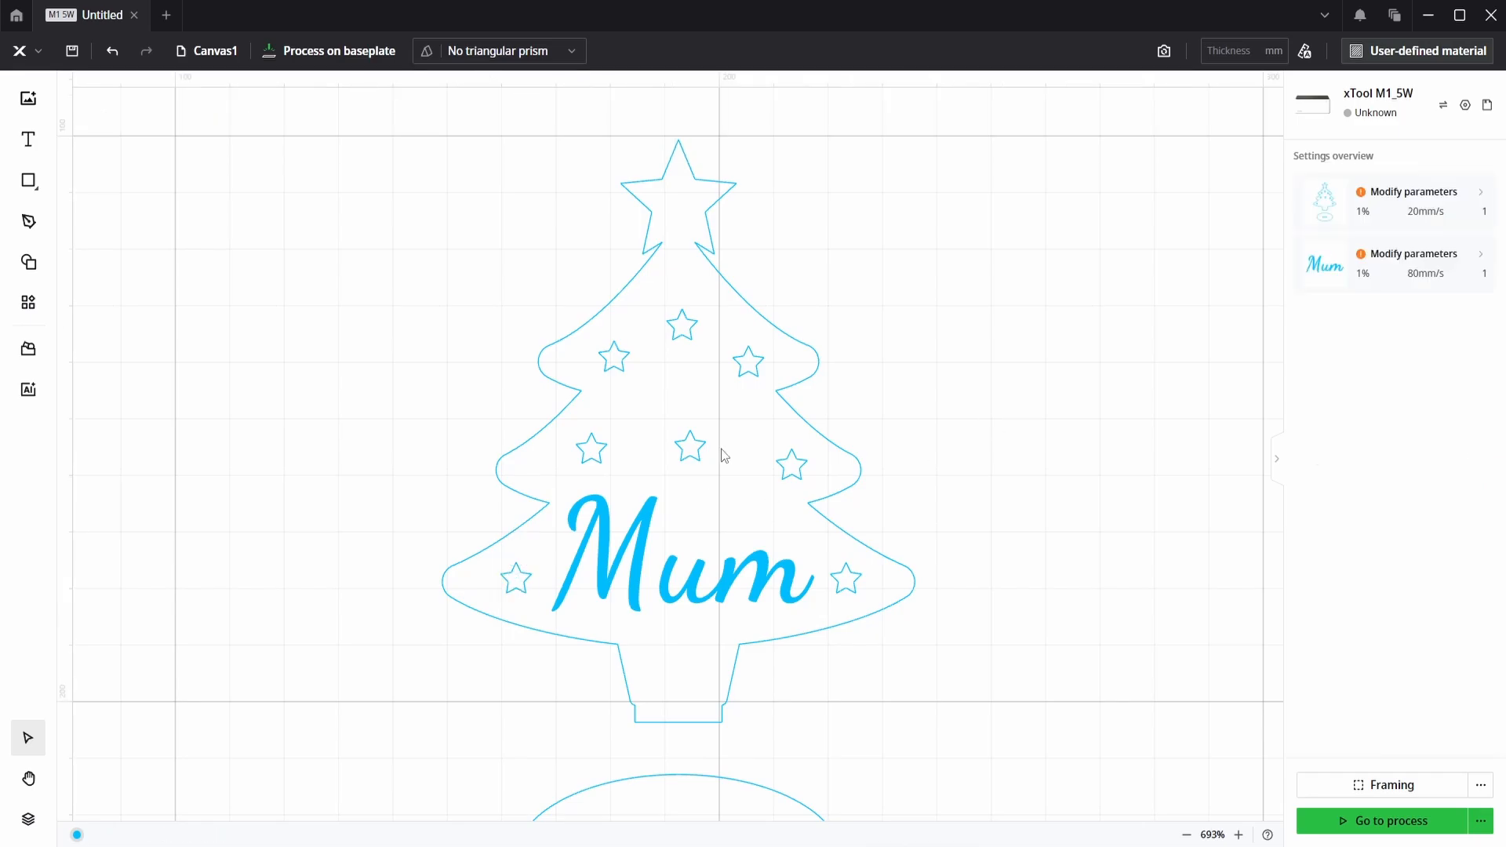
Step: Nudge the middle tier's left star inward to X 175.05, Y 152.33 mm, and tilt it and the star near the treetop
scroll(723, 455, up, 3)
drag(584, 449, 504, 424)
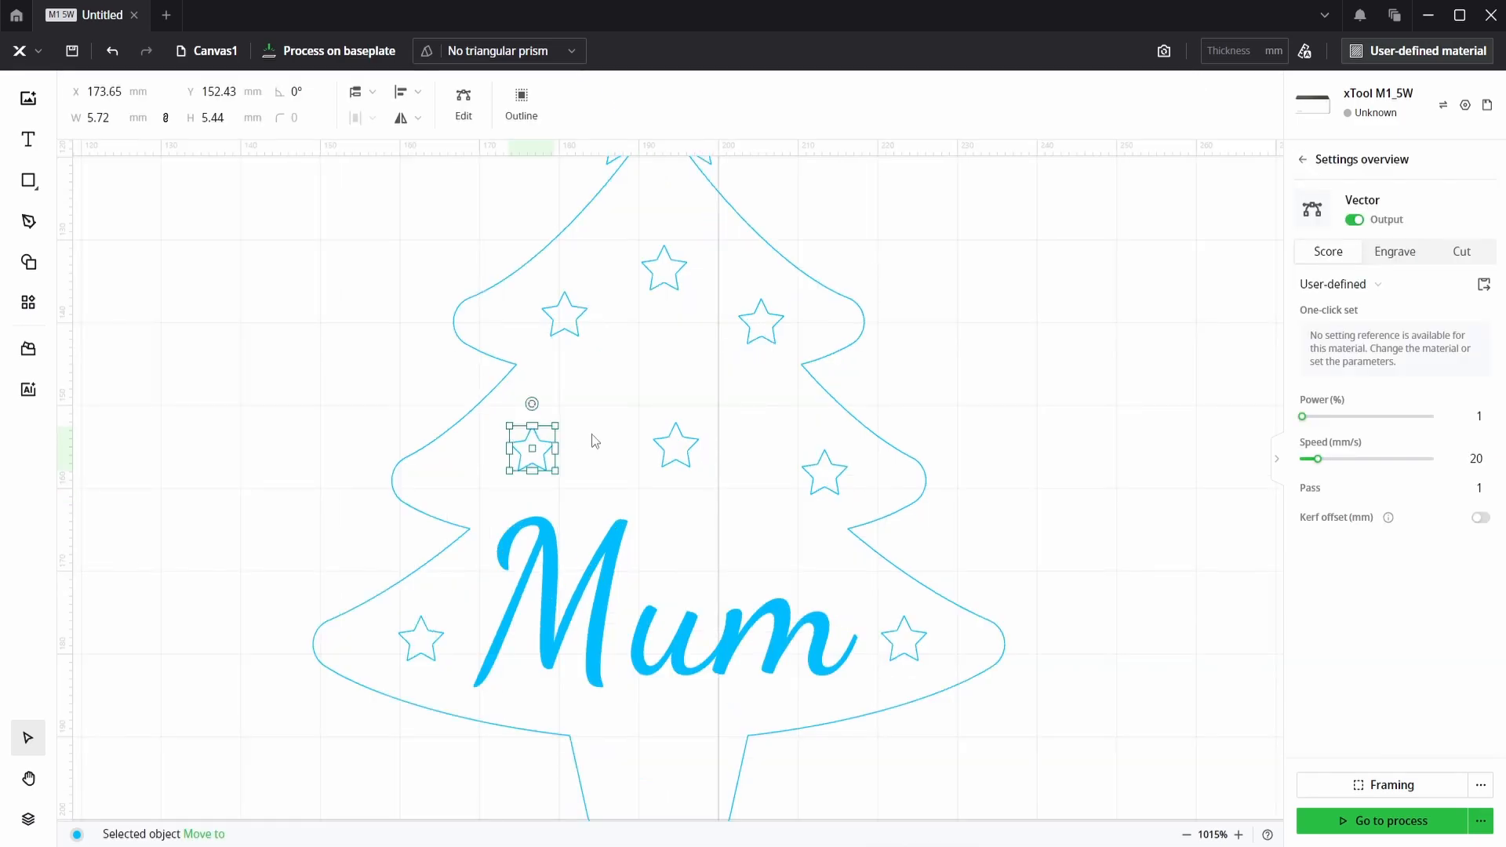
key(Right)
key(Right)
key(Right)
key(Right)
key(Right)
key(Right)
key(Right)
key(Right)
key(Right)
key(Right)
key(Right)
key(Right)
key(Right)
key(Right)
key(Up)
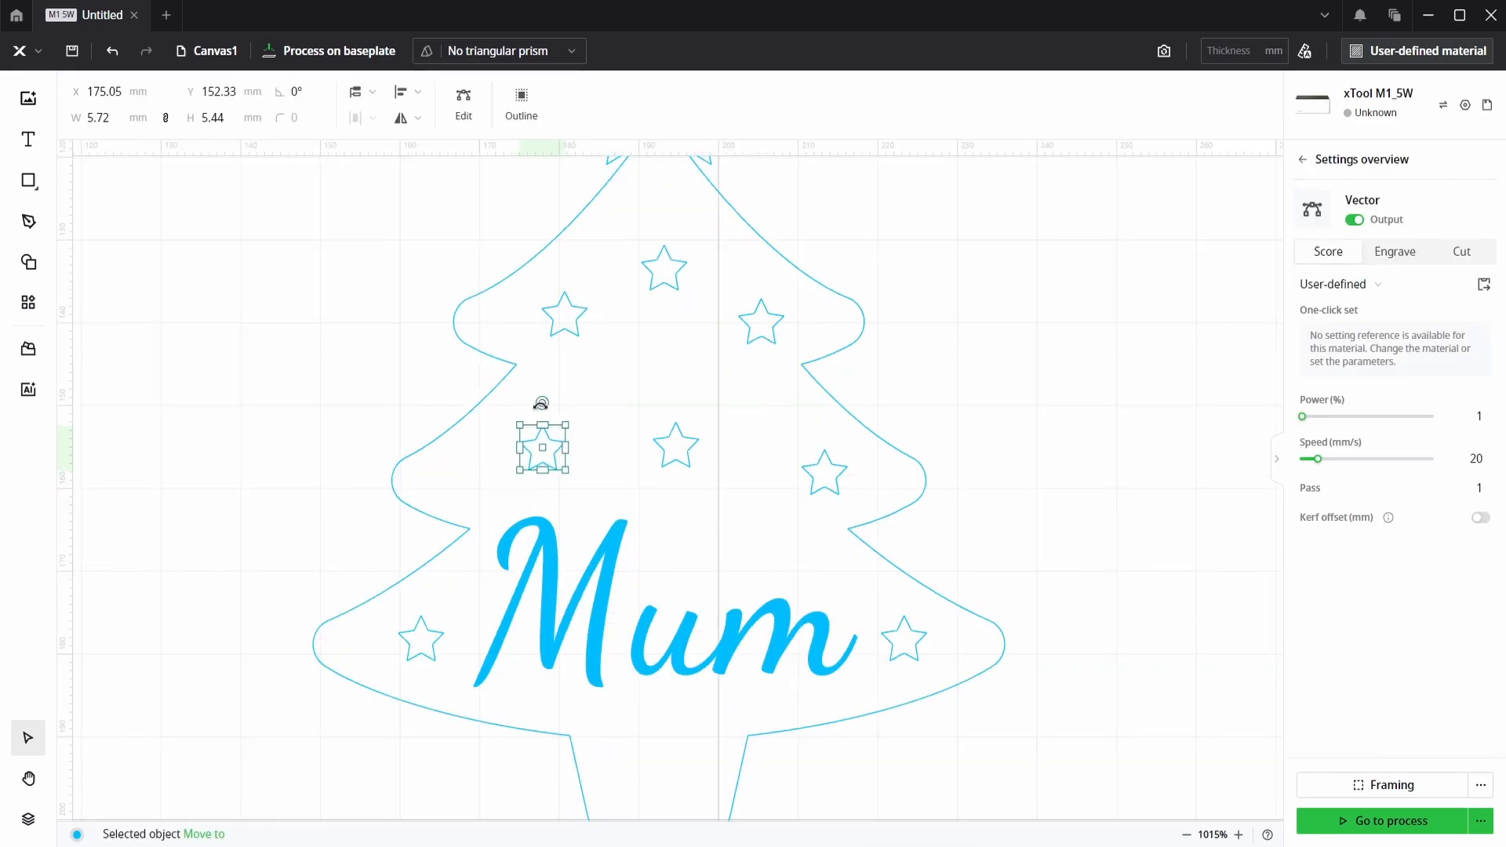
drag(541, 403, 528, 405)
drag(670, 331, 676, 233)
Step: Enlarge the middle tier's centre star, and tilt and enlarge the right star of that tier to about 7.2 by 7 mm
click(691, 451)
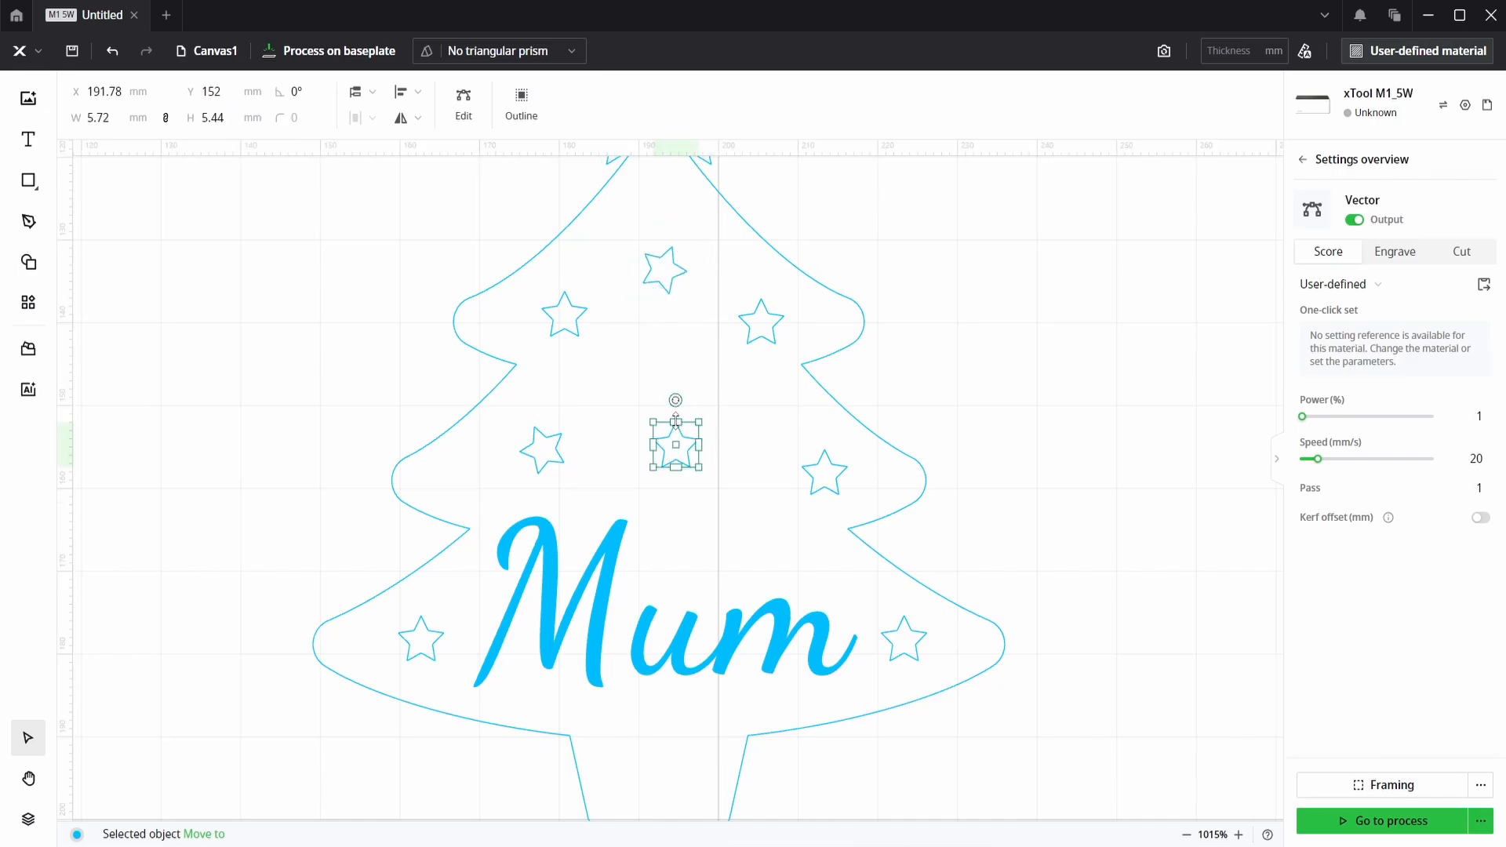
drag(675, 421, 675, 403)
click(828, 488)
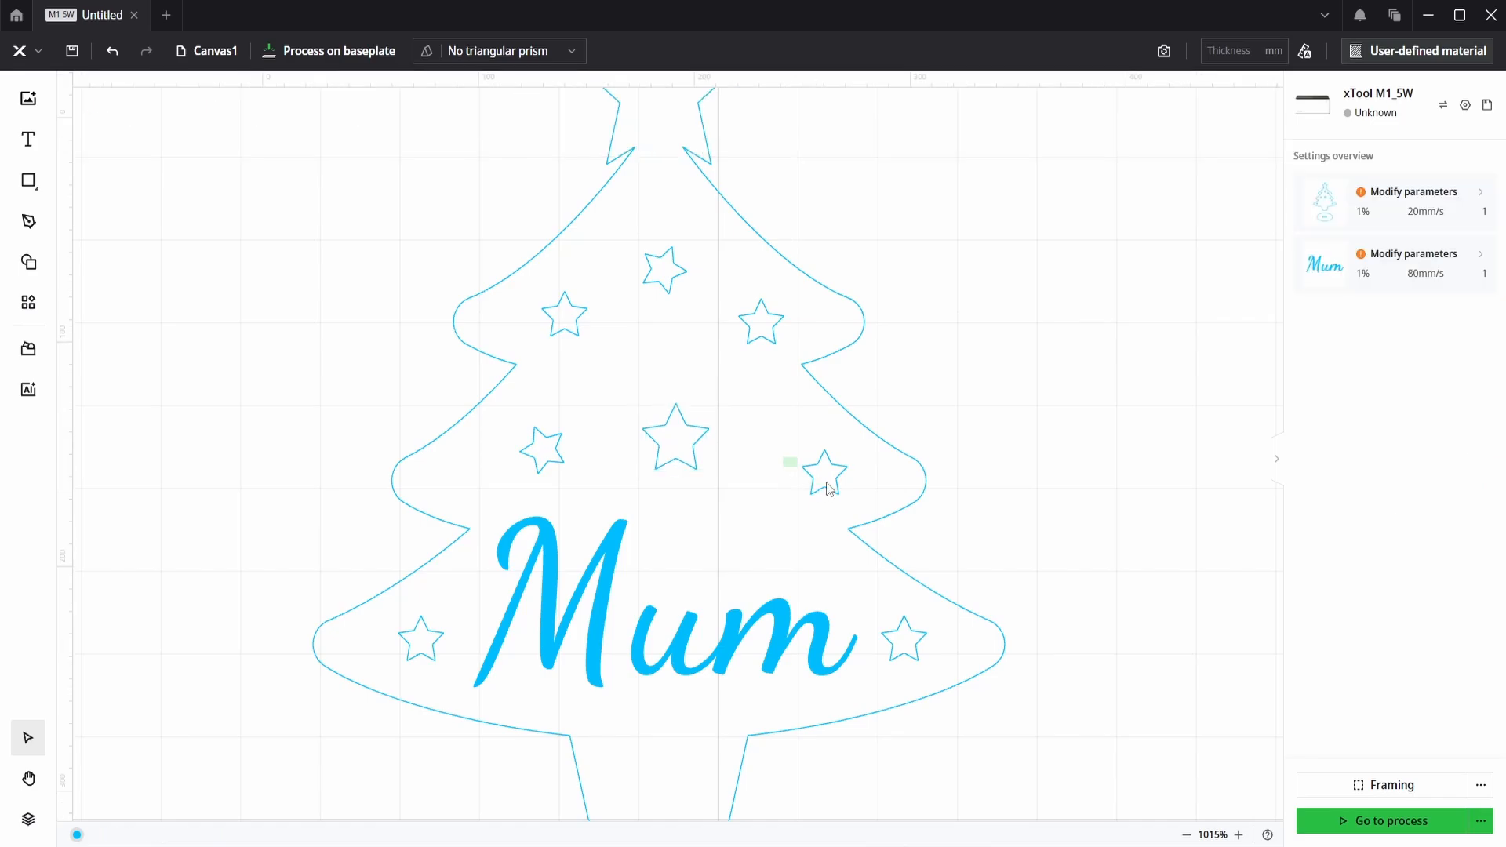
click(828, 488)
drag(819, 427, 812, 447)
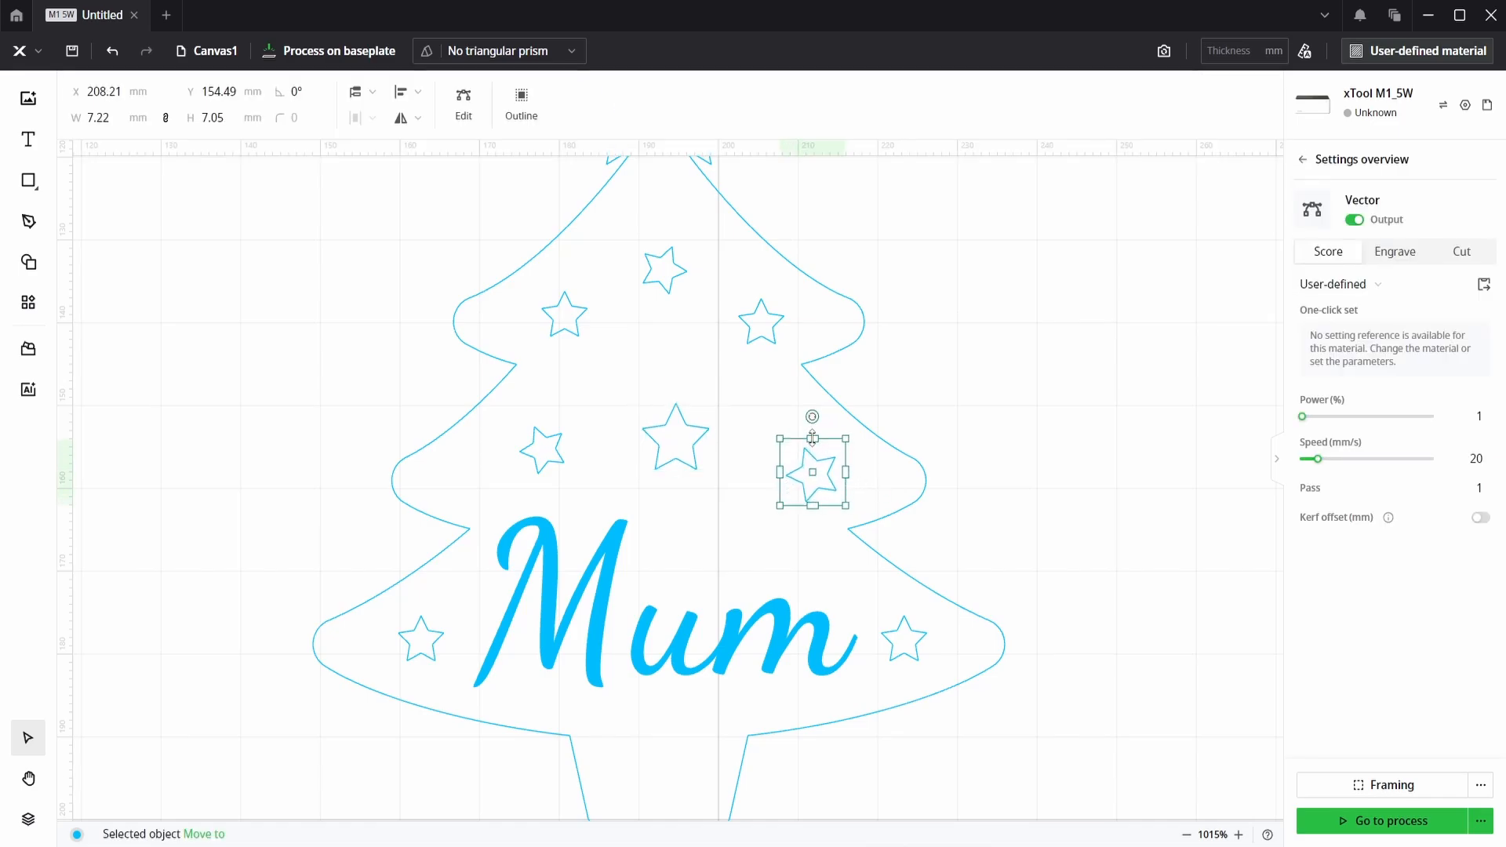
click(811, 368)
Step: Tilt the left and right stars of the upper tier slightly and enlarge the right one
click(566, 320)
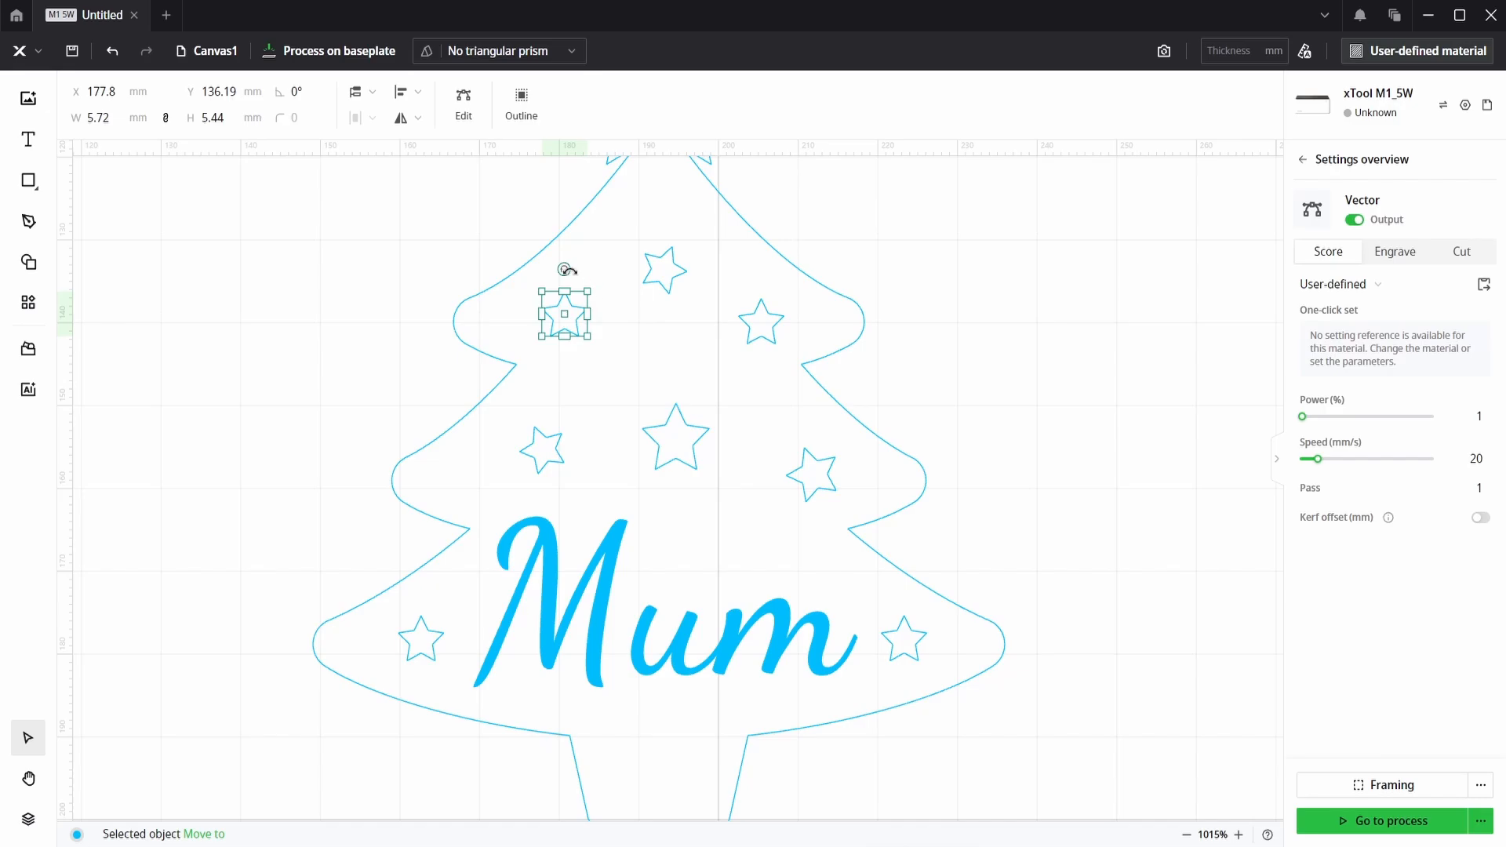
drag(584, 310, 793, 314)
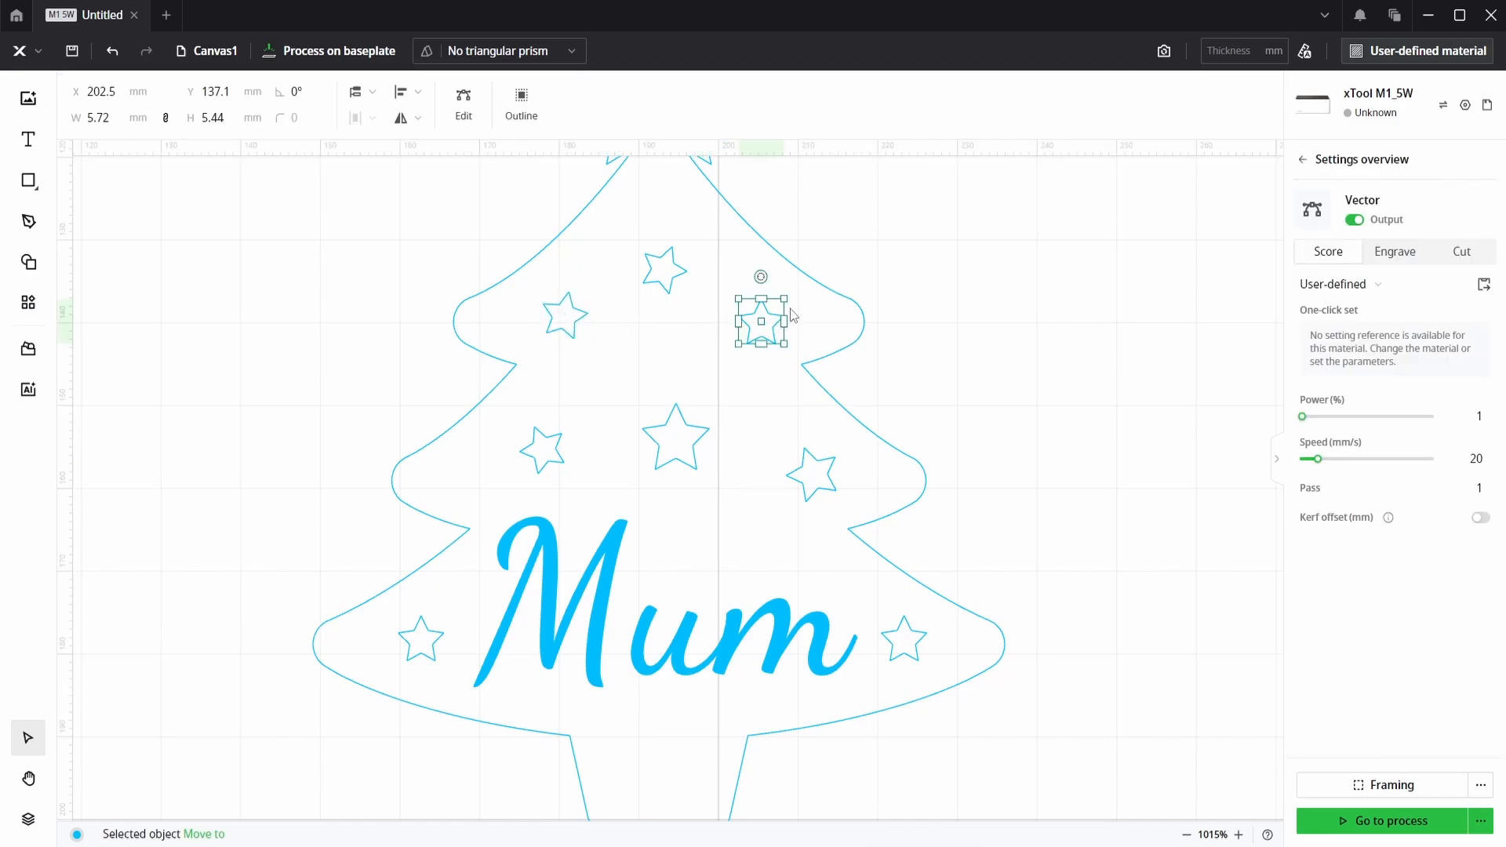
click(755, 277)
click(748, 326)
drag(764, 279, 758, 289)
click(1026, 316)
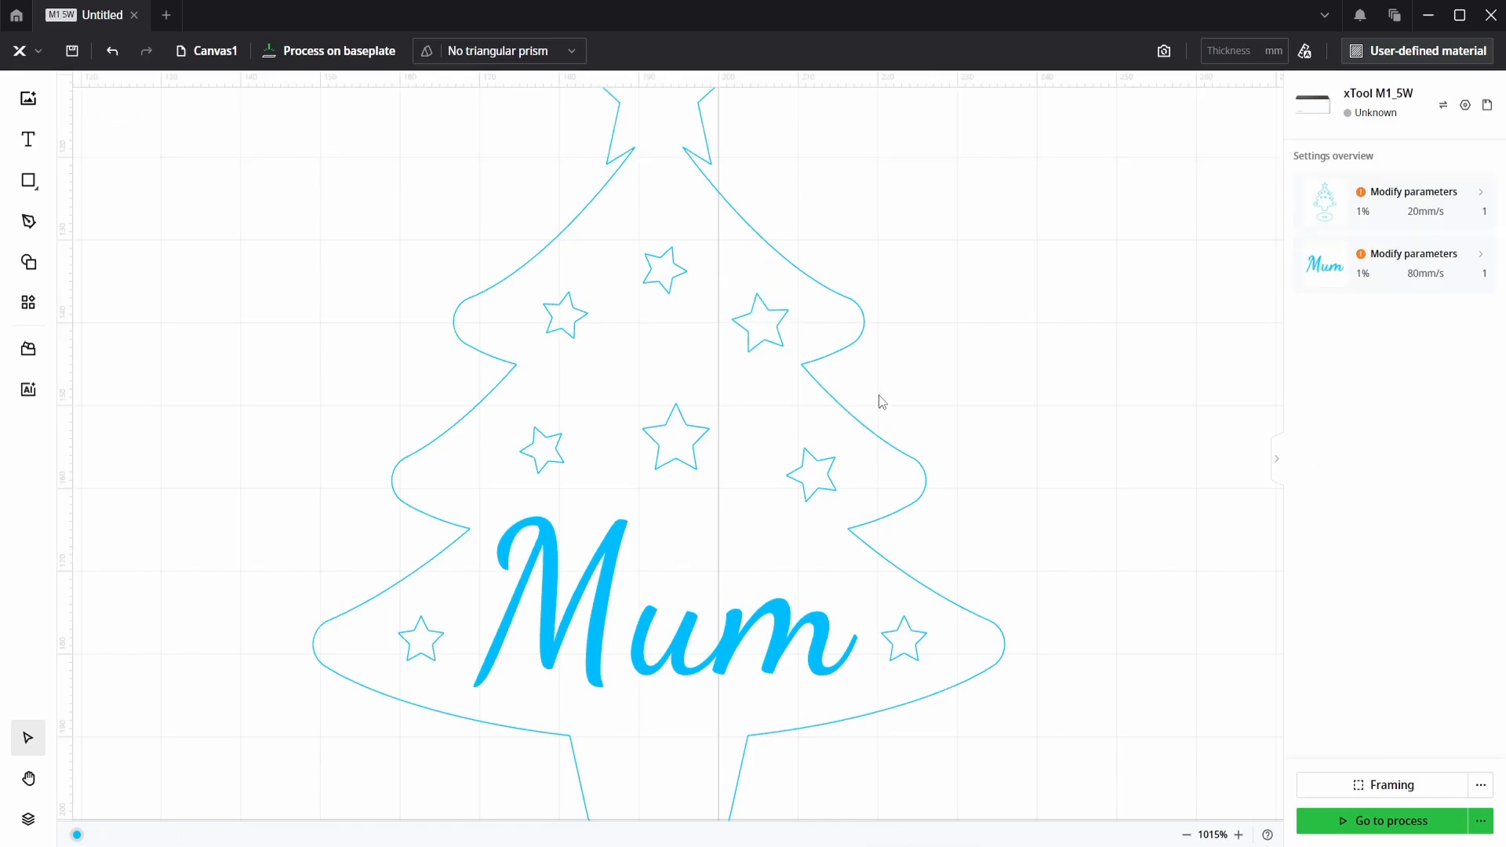
Step: Combine the tree outline and its small stars into one compound vector, and undo a trial move of it
scroll(858, 414, down, 3)
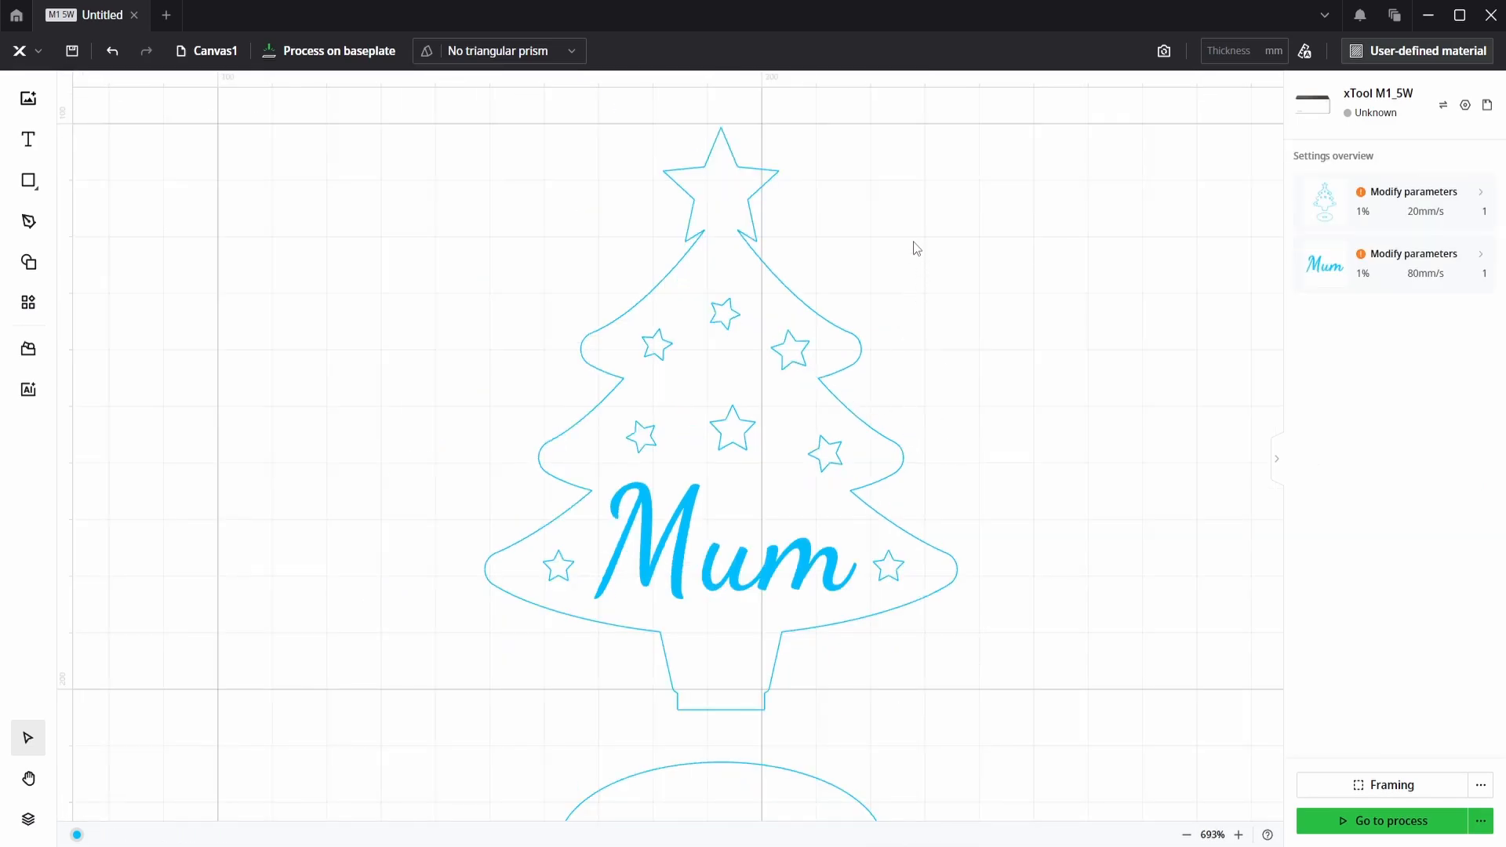
drag(918, 205, 375, 667)
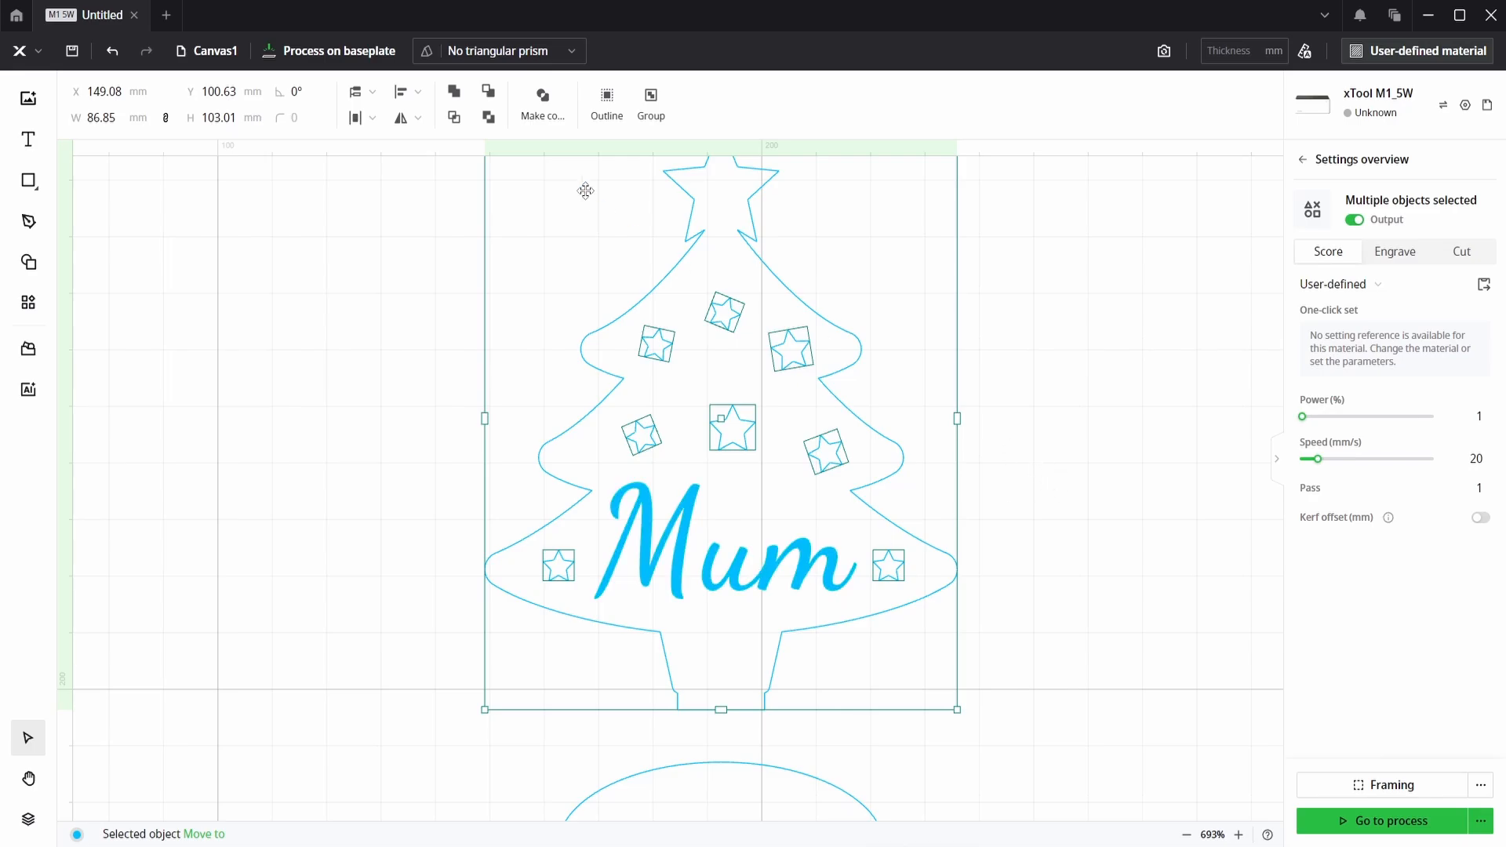
click(547, 109)
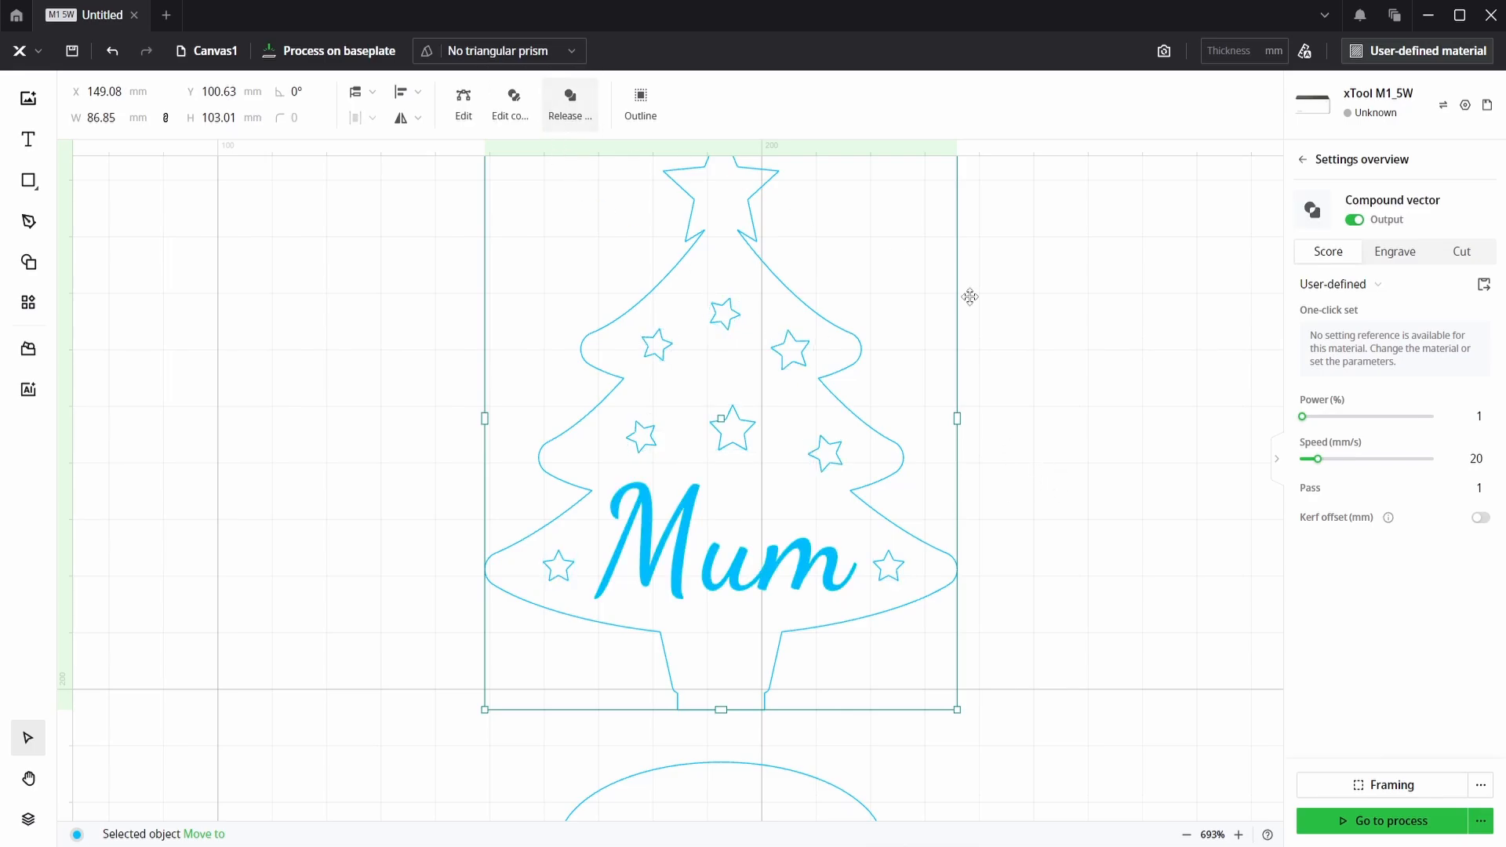
drag(822, 457, 965, 427)
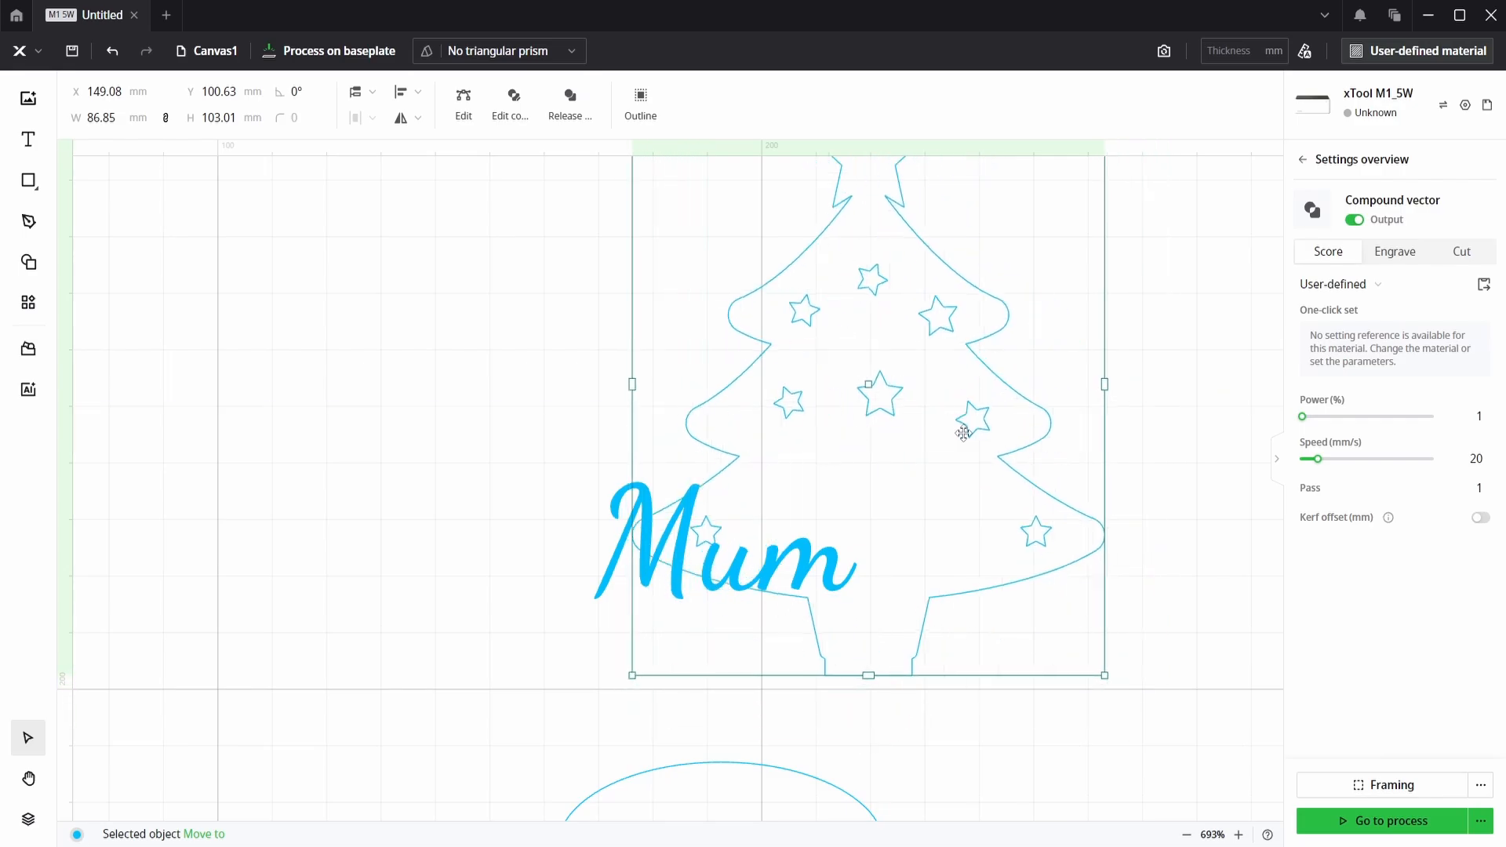
key(ctrl+z)
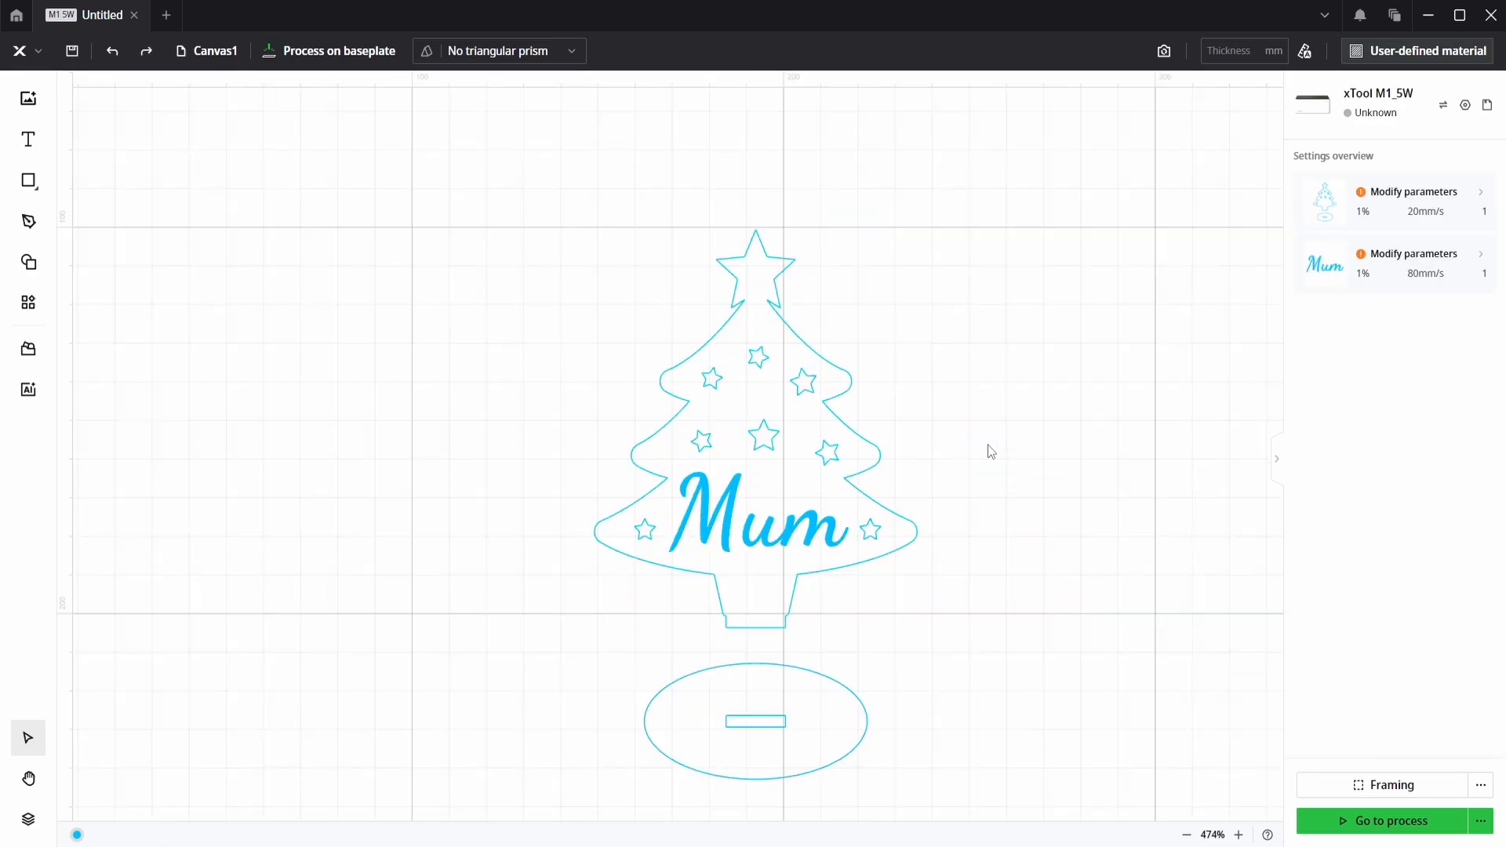
Step: Move the "Mum" text to the red layer
click(829, 533)
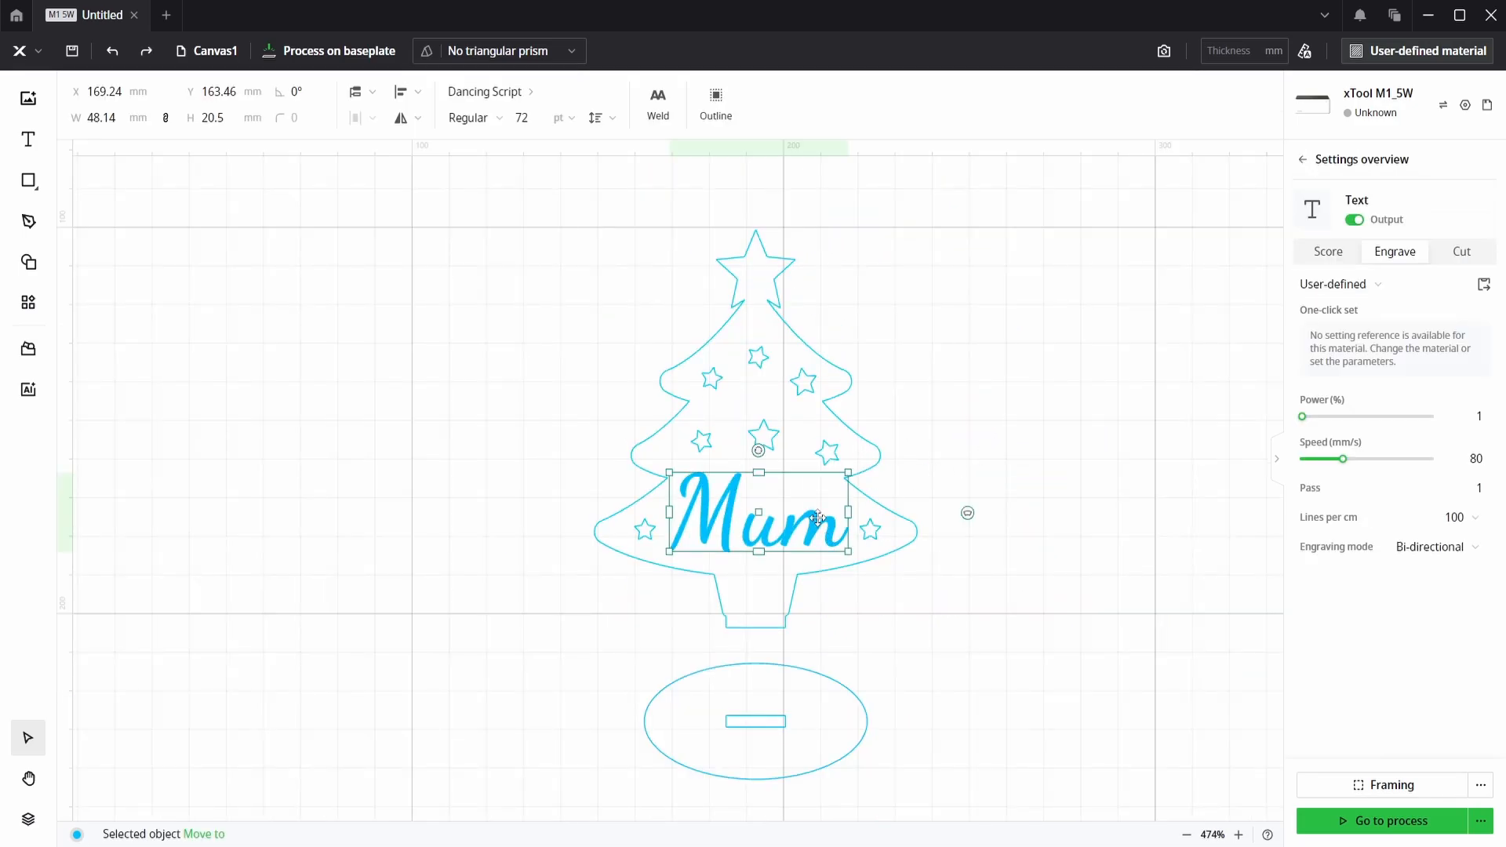
mouse_move(200, 837)
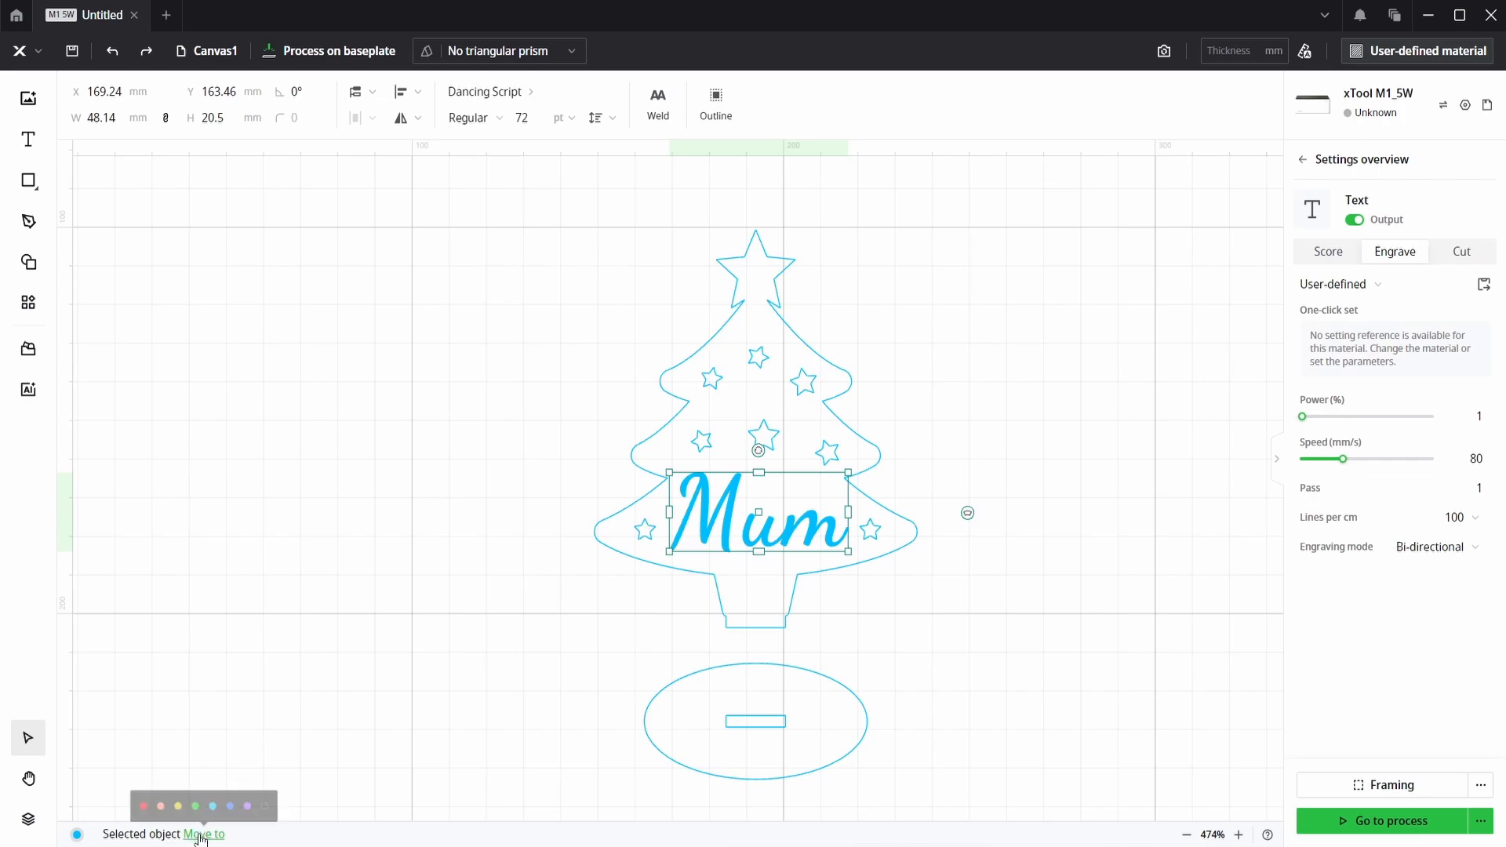
click(138, 815)
click(981, 682)
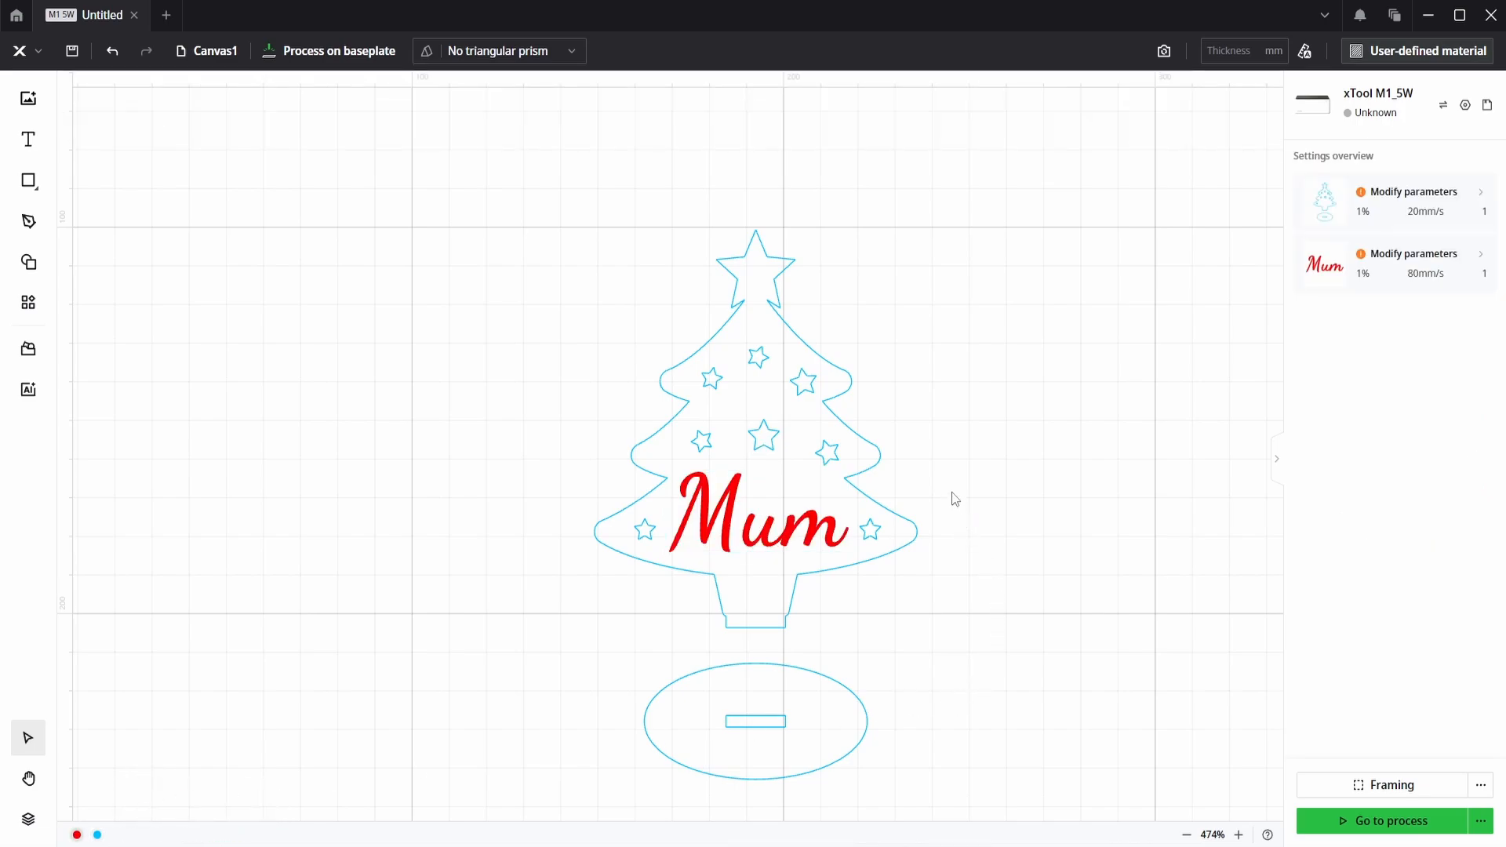
Step: Switch the tree's compound vector to Engrave as a trial and return it to Score
click(826, 448)
click(1404, 259)
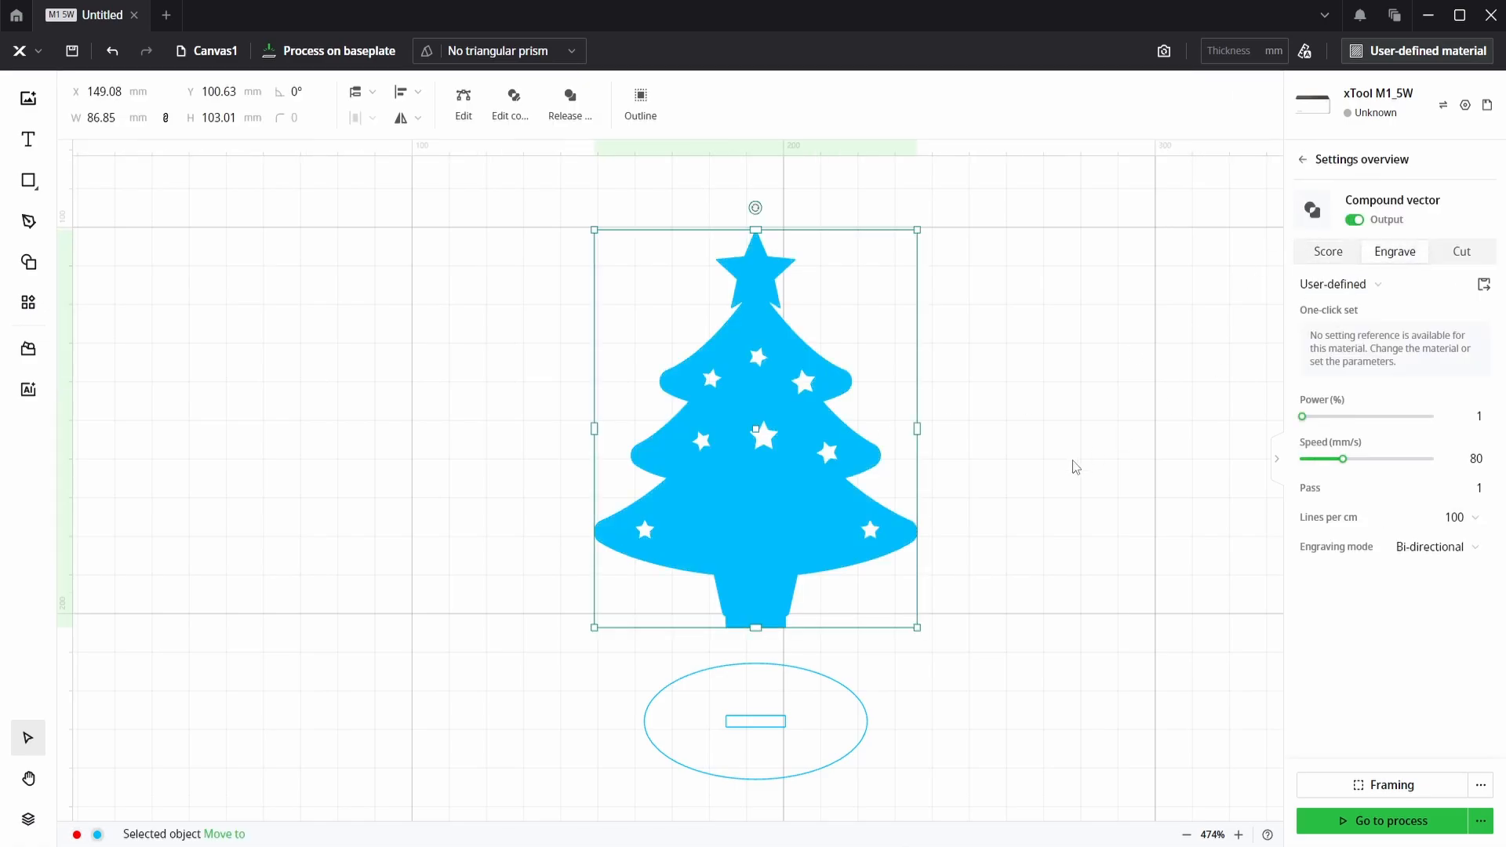
click(1072, 467)
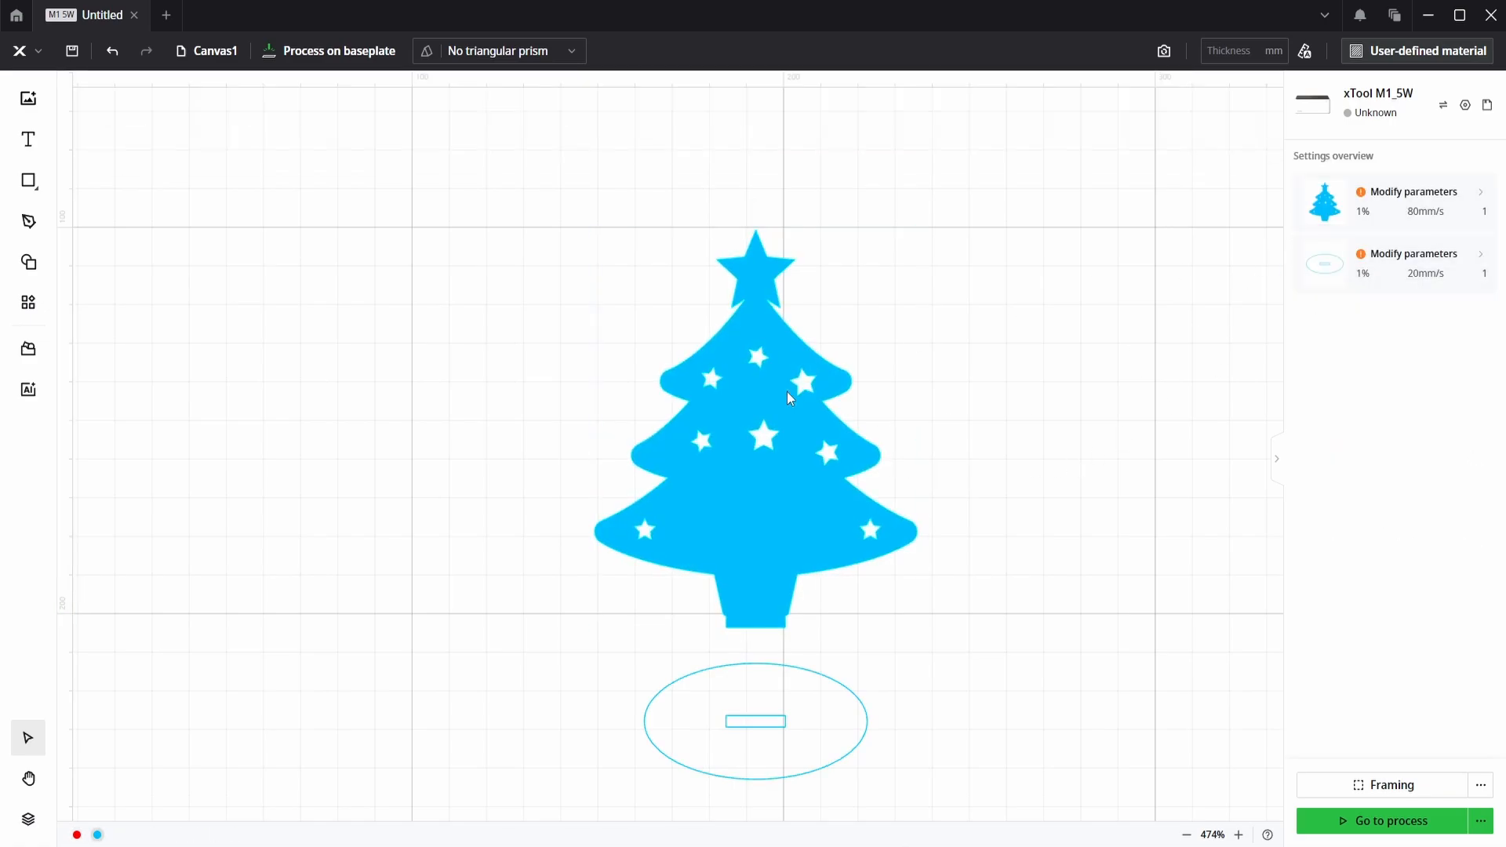
click(1398, 220)
click(1328, 252)
click(882, 538)
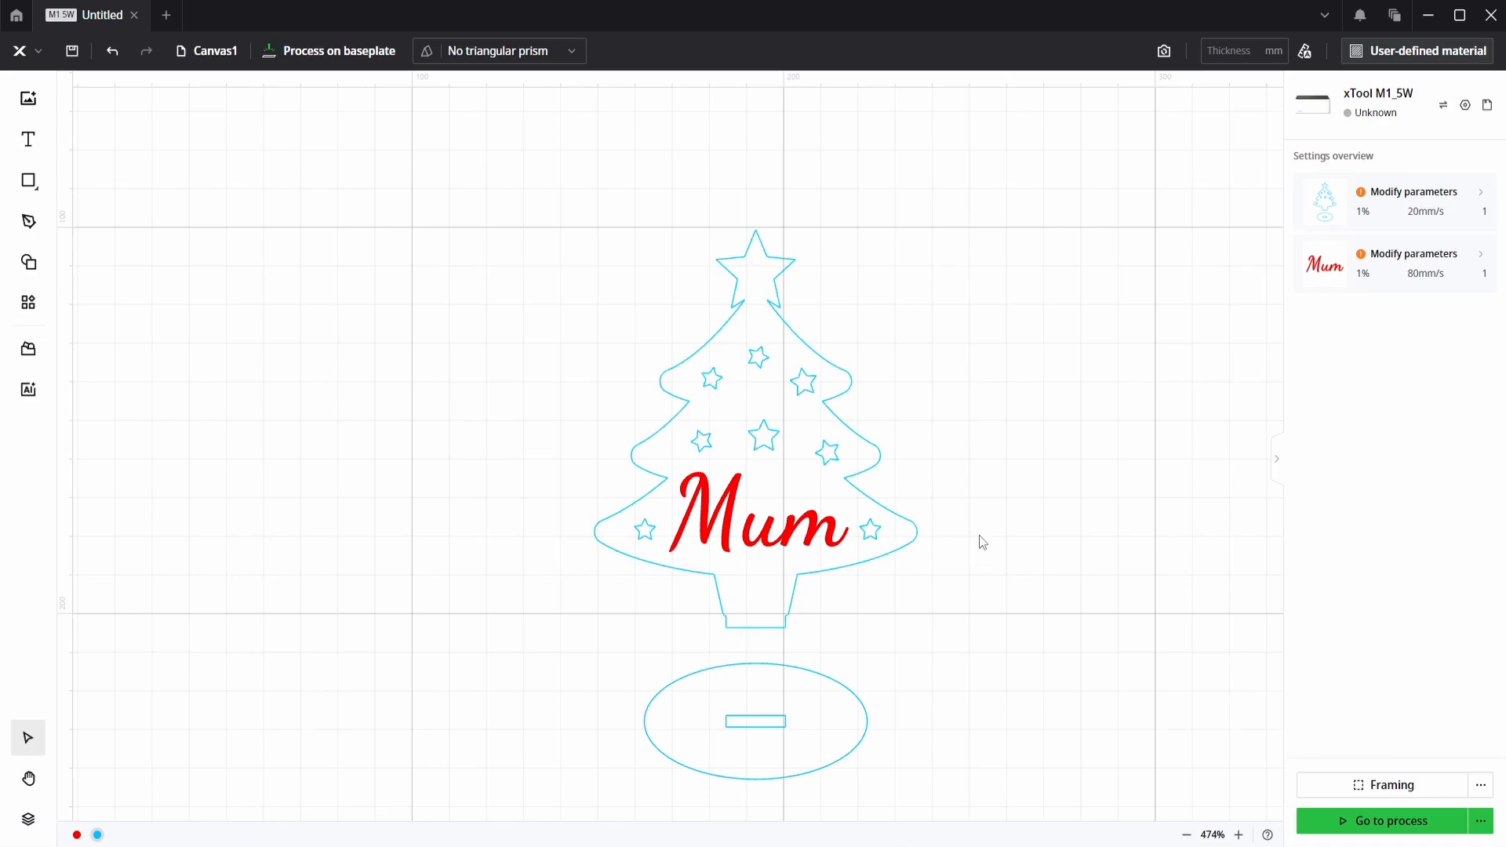
scroll(983, 542, down, 1)
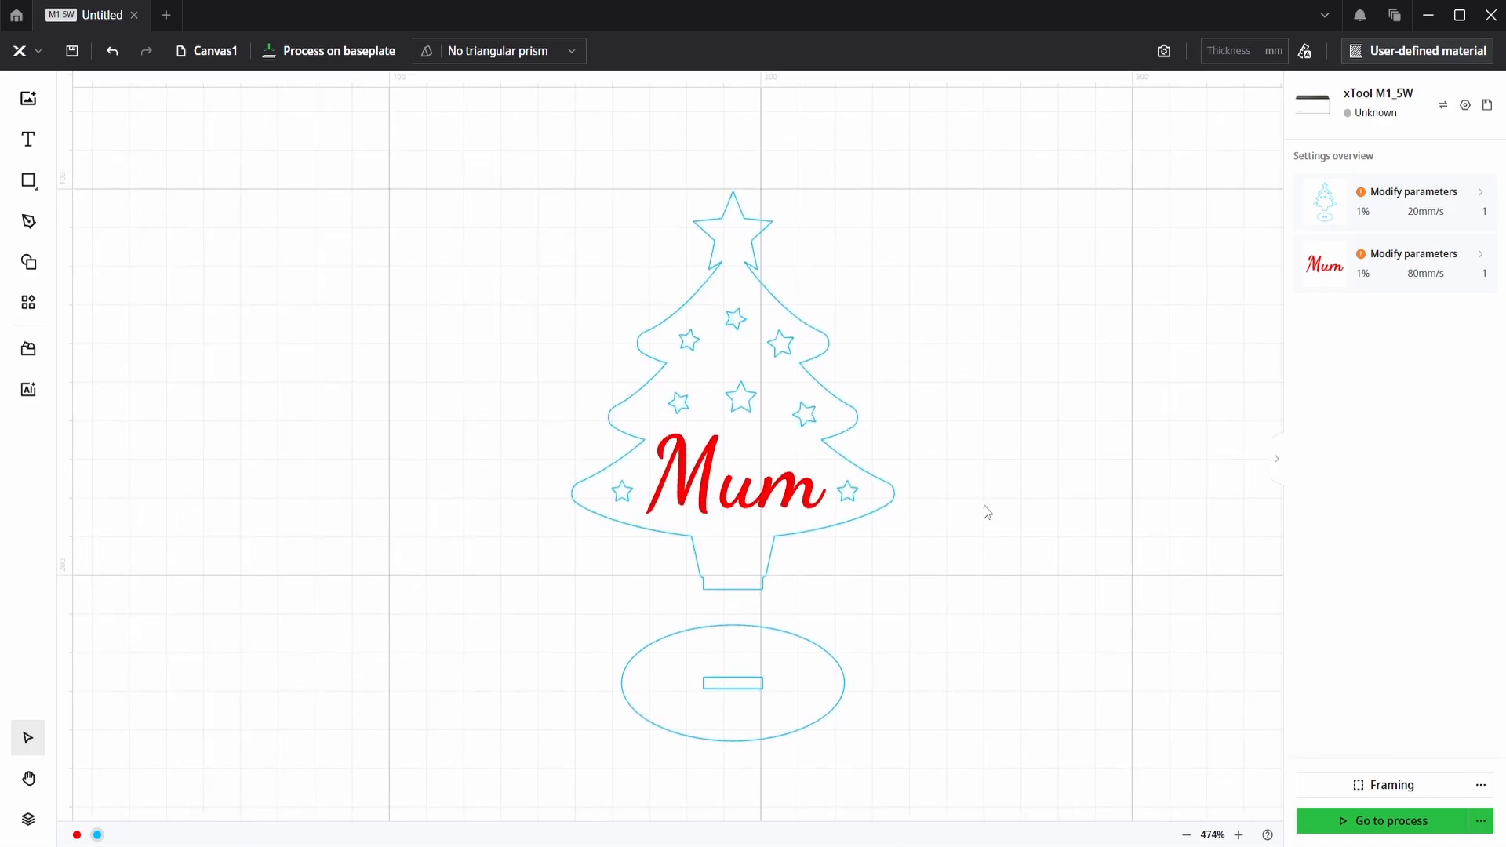